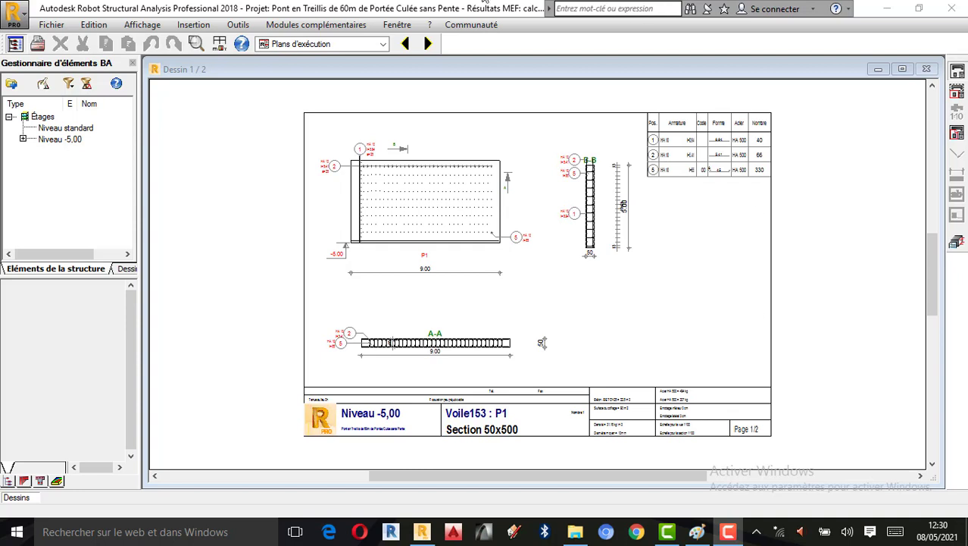
# Review both sheets of the execution drawings for wall P1 and return to the wall design workspace
pyautogui.click(429, 45)
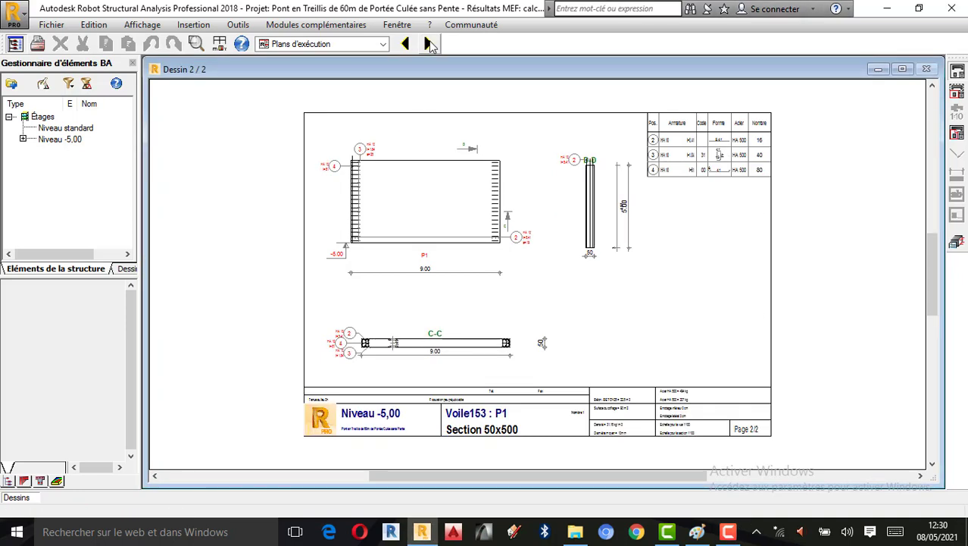
pyautogui.click(429, 44)
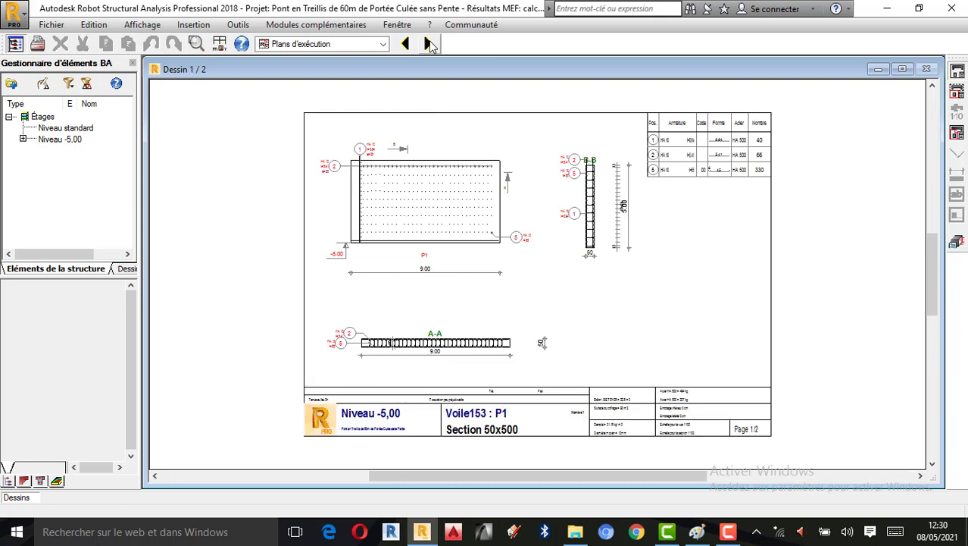
pyautogui.click(429, 45)
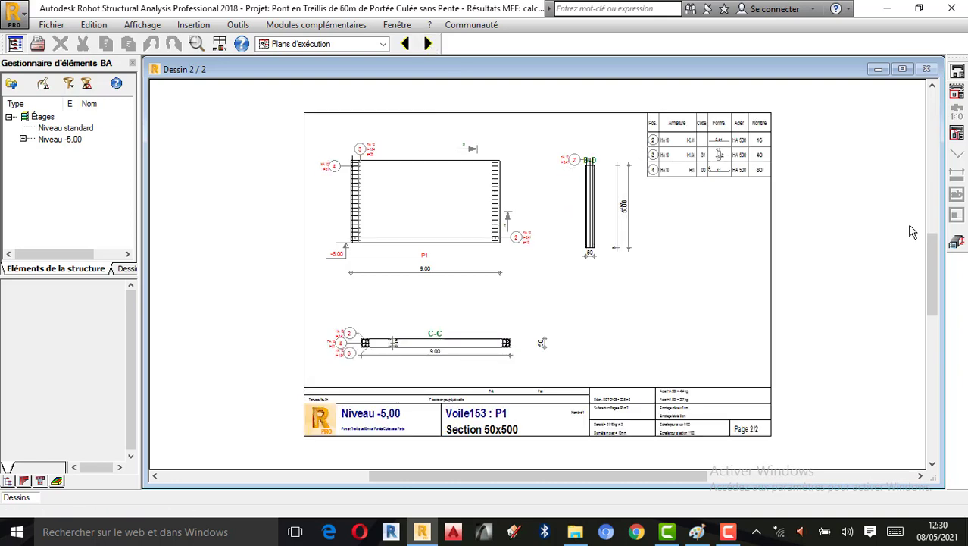
pyautogui.click(957, 244)
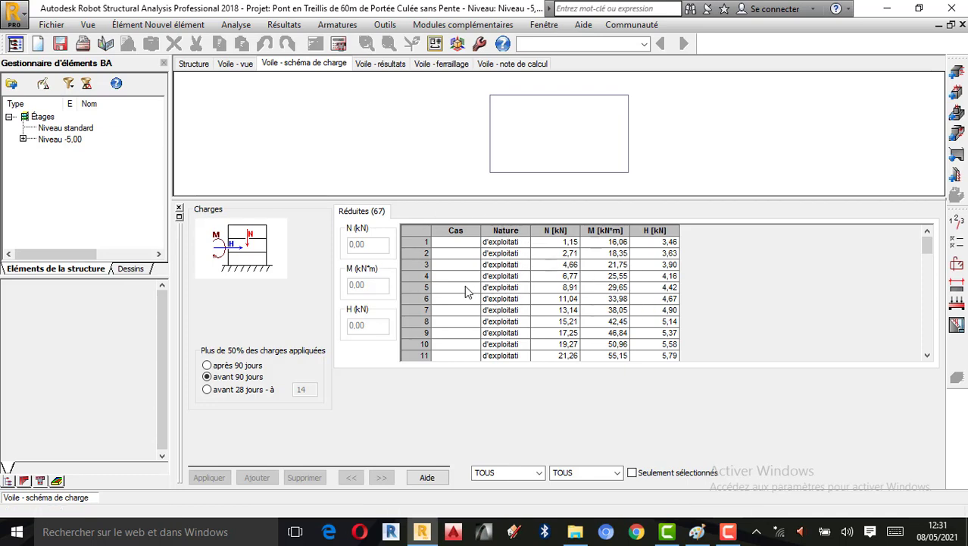
# Examine the wall's table of reduced loads, comparing the N, M and H values through to the last load case
pyautogui.click(932, 358)
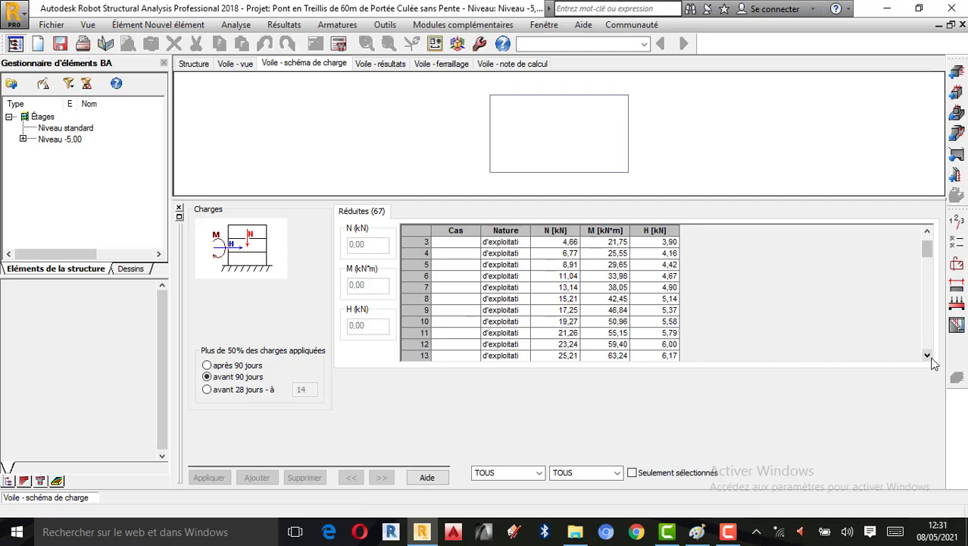
pyautogui.click(932, 358)
pyautogui.click(932, 358)
pyautogui.click(932, 357)
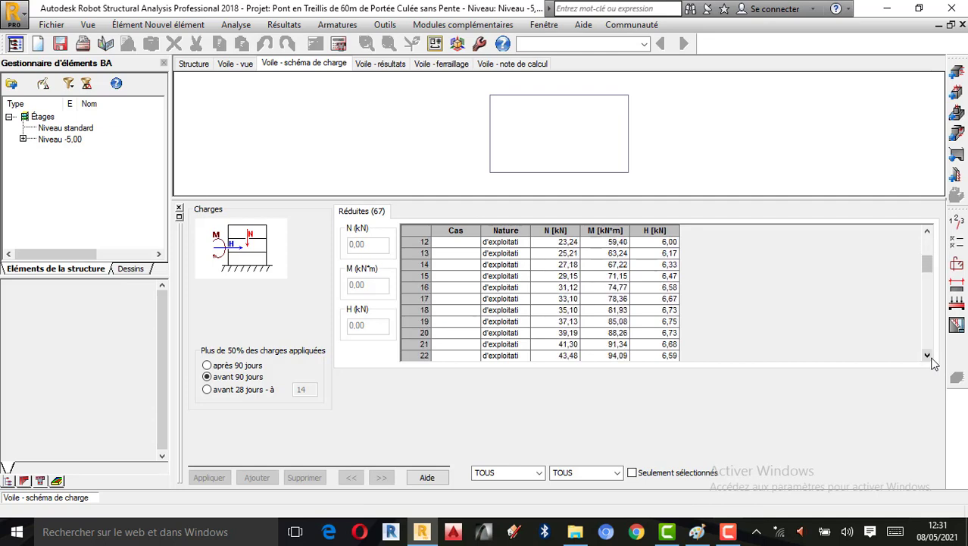
pyautogui.click(932, 358)
pyautogui.click(931, 357)
pyautogui.click(932, 358)
pyautogui.click(931, 358)
pyautogui.click(932, 357)
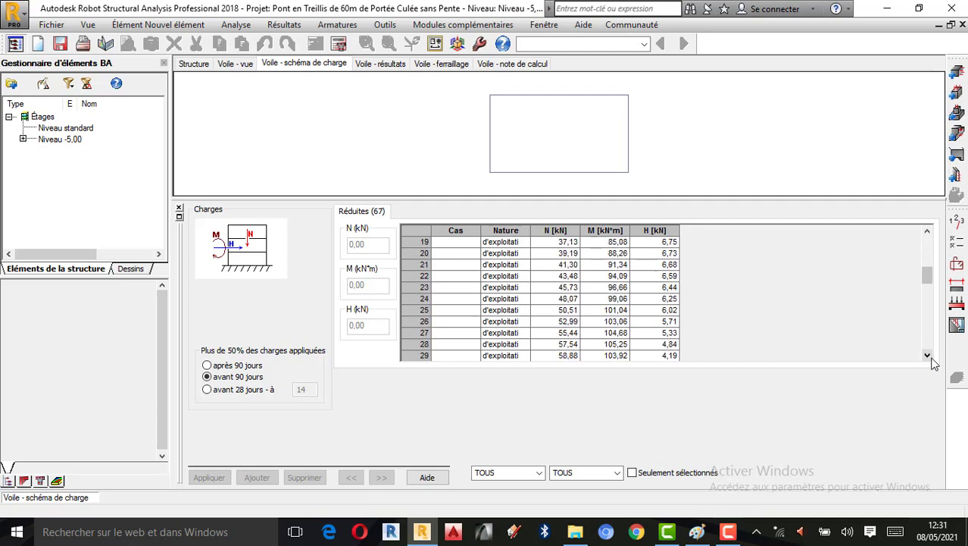
pyautogui.click(931, 356)
pyautogui.click(931, 356)
pyautogui.click(931, 356)
pyautogui.click(931, 356)
pyautogui.click(931, 356)
pyautogui.click(932, 356)
pyautogui.click(931, 357)
pyautogui.click(931, 357)
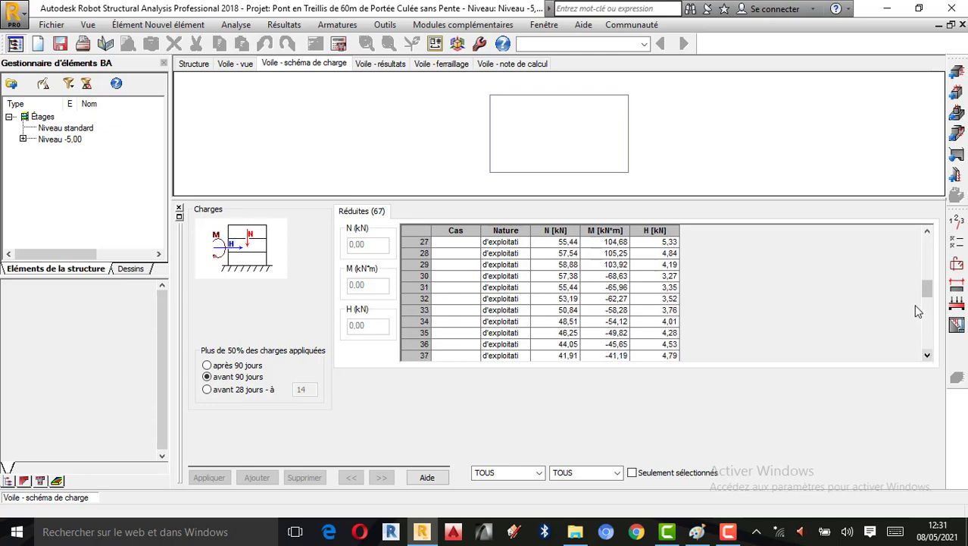
pyautogui.moveTo(927, 288); pyautogui.dragTo(928, 352)
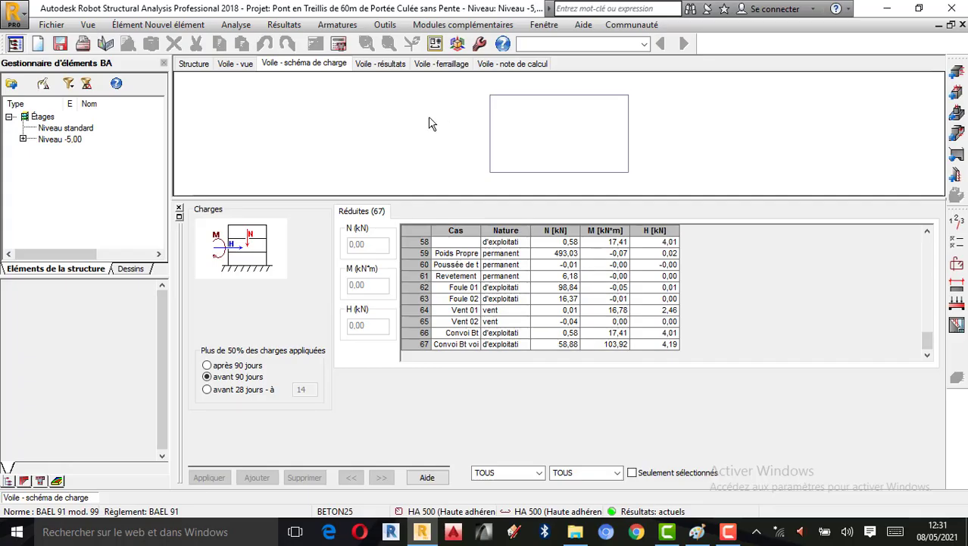
# Examine the wall's vertical and horizontal reinforcement diagrams and its ELU simple compression stress diagram
pyautogui.click(391, 69)
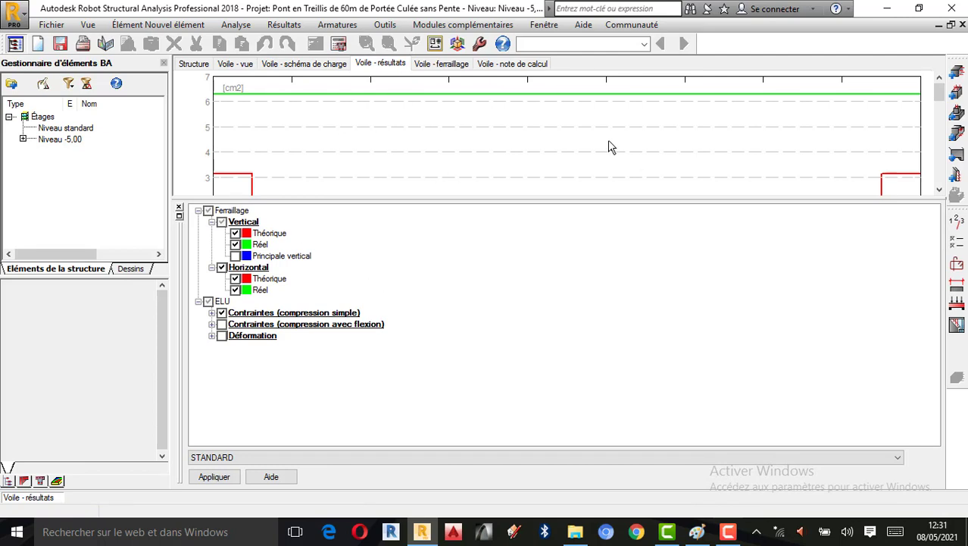
pyautogui.click(940, 189)
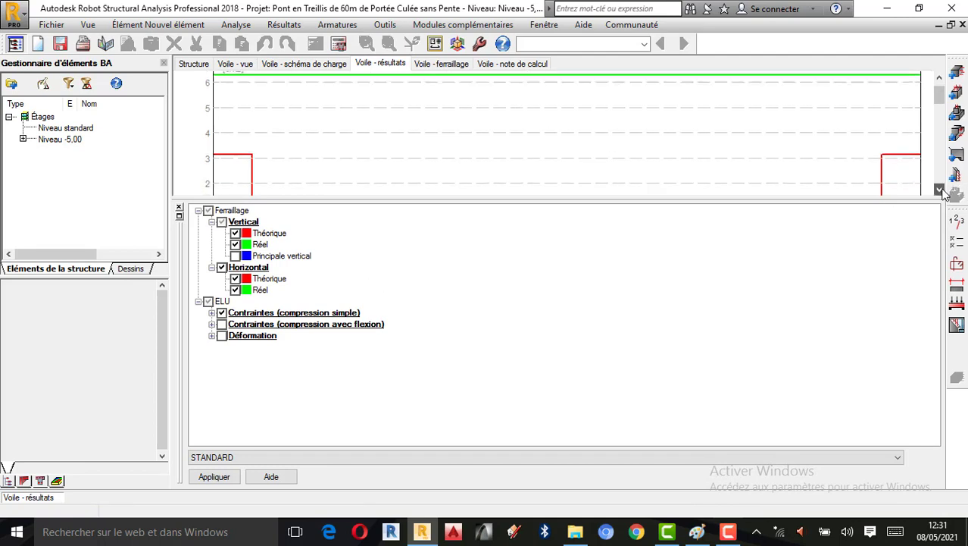
pyautogui.click(942, 190)
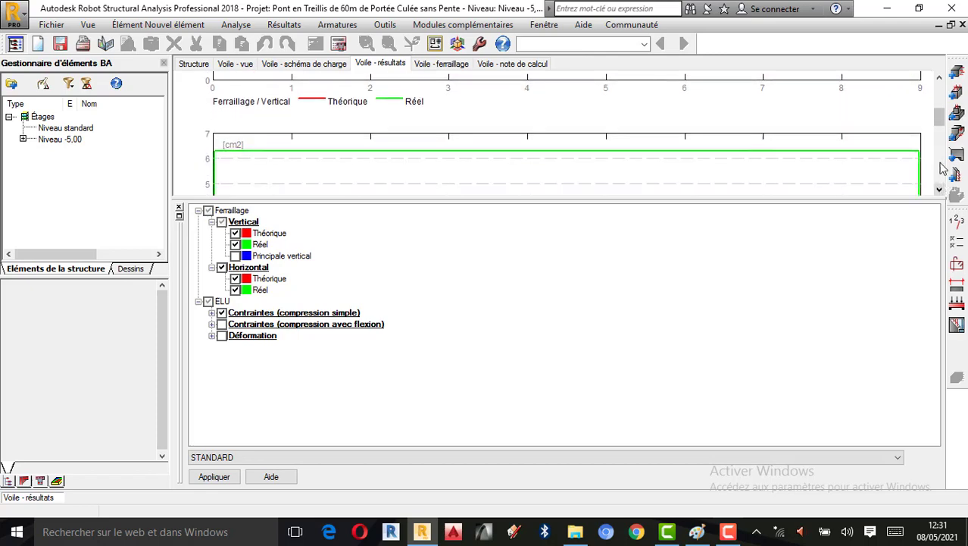
pyautogui.moveTo(939, 123); pyautogui.dragTo(940, 182)
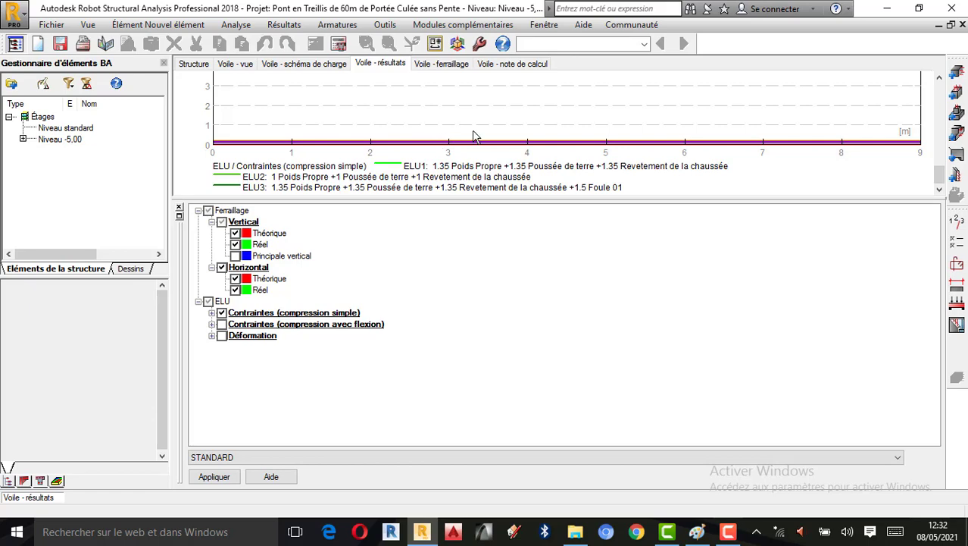
# Examine the wall's reinforcement layout in elevation, including the vertical bars projecting above its upper edge
pyautogui.click(447, 65)
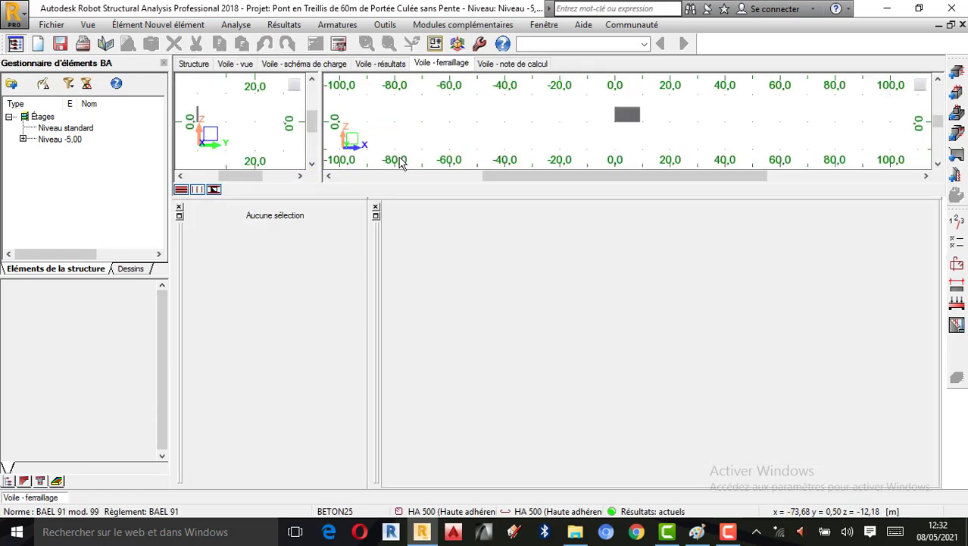
pyautogui.scroll(1, 627, 125)
pyautogui.scroll(4, 627, 125)
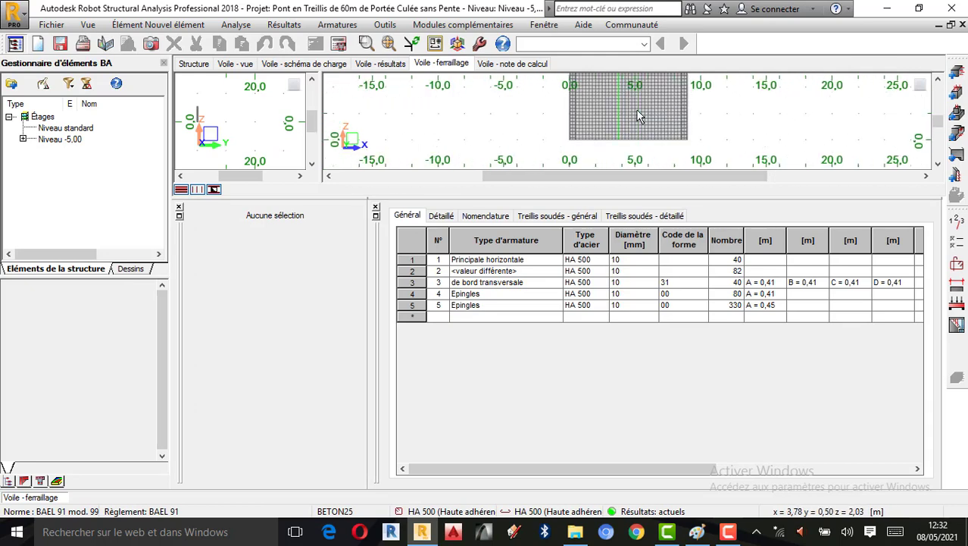
pyautogui.scroll(3, 599, 121)
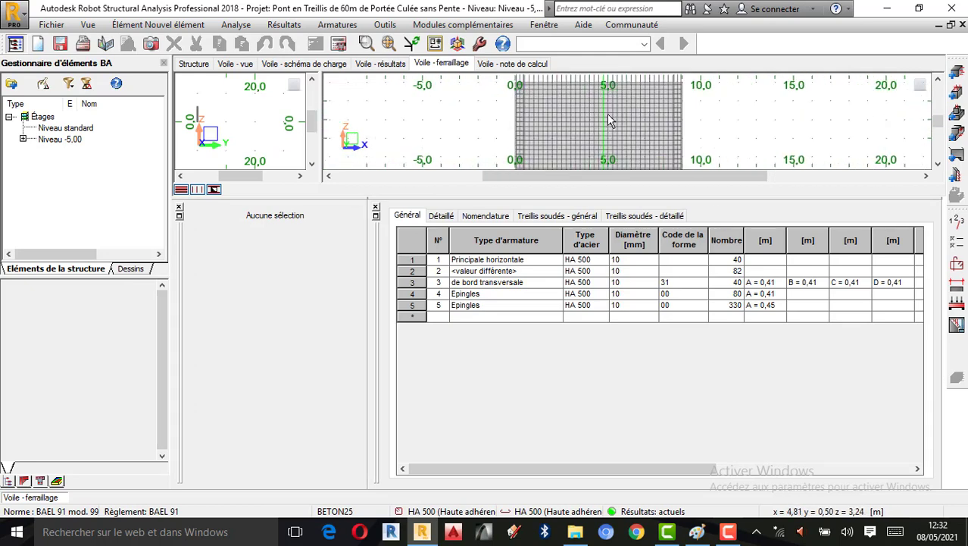
pyautogui.scroll(-4, 595, 114)
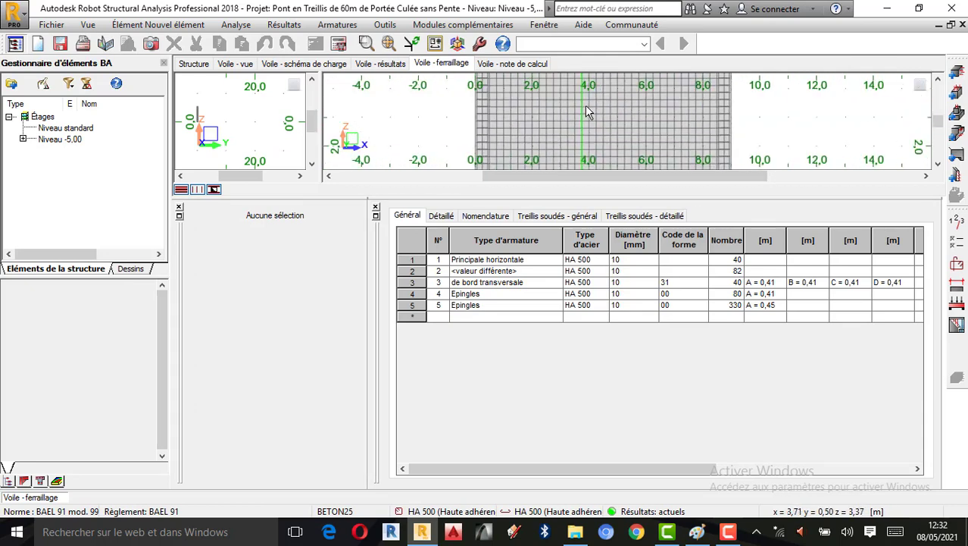
pyautogui.scroll(6, 606, 99)
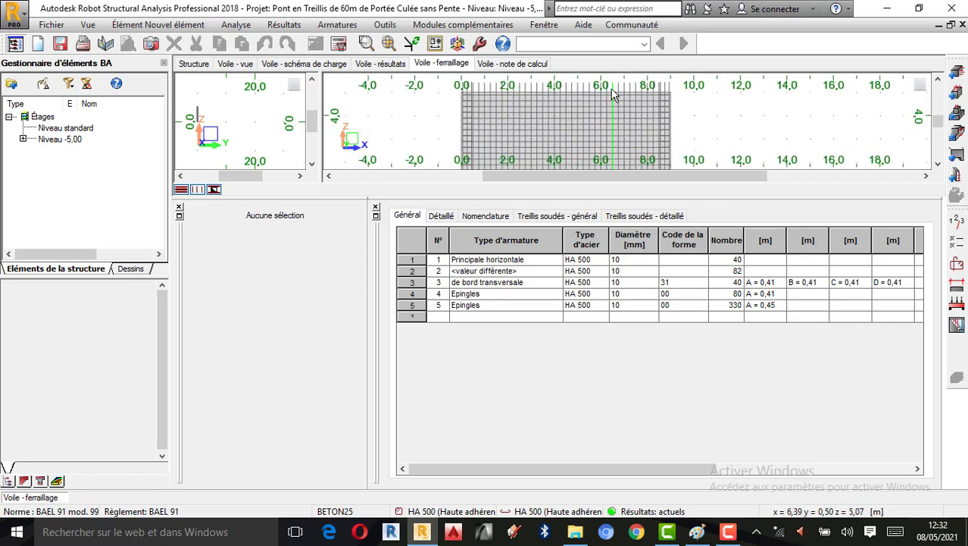
pyautogui.scroll(-4, 610, 107)
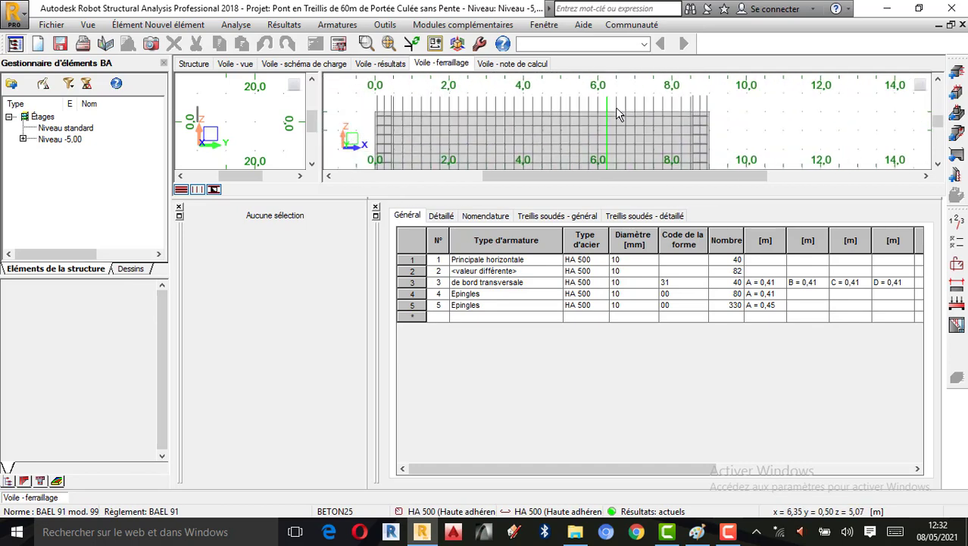
pyautogui.scroll(1, 570, 111)
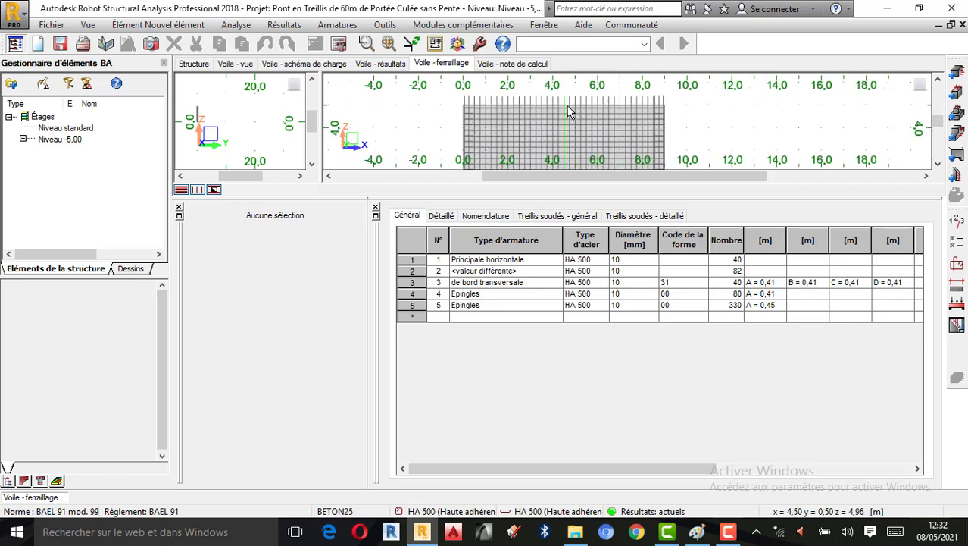
pyautogui.scroll(1, 515, 98)
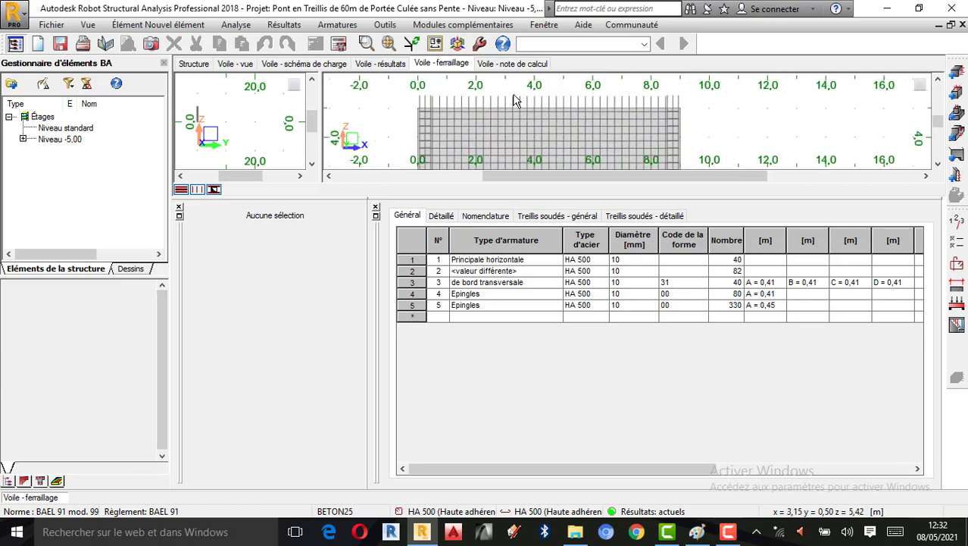
pyautogui.scroll(-3, 540, 106)
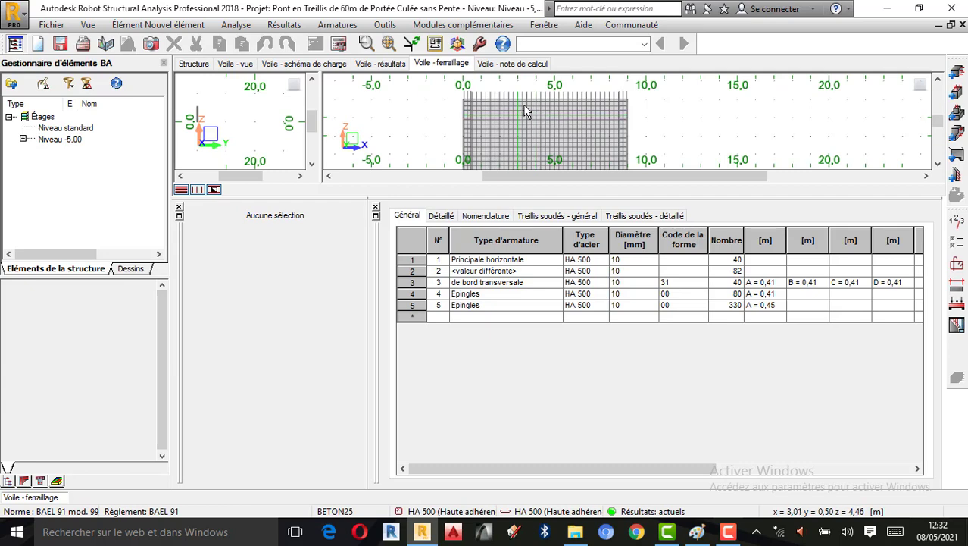
pyautogui.scroll(1, 527, 98)
pyautogui.scroll(2, 528, 101)
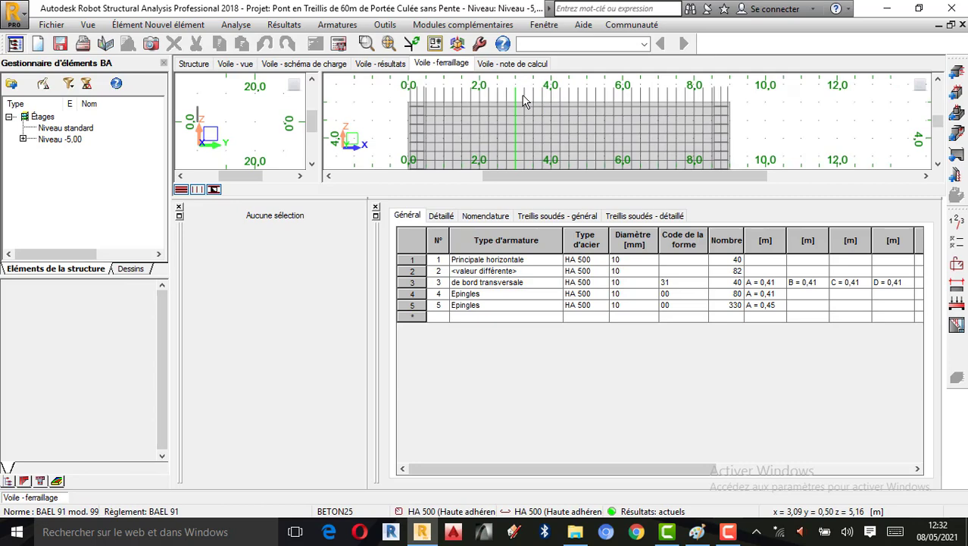
pyautogui.scroll(-3, 623, 102)
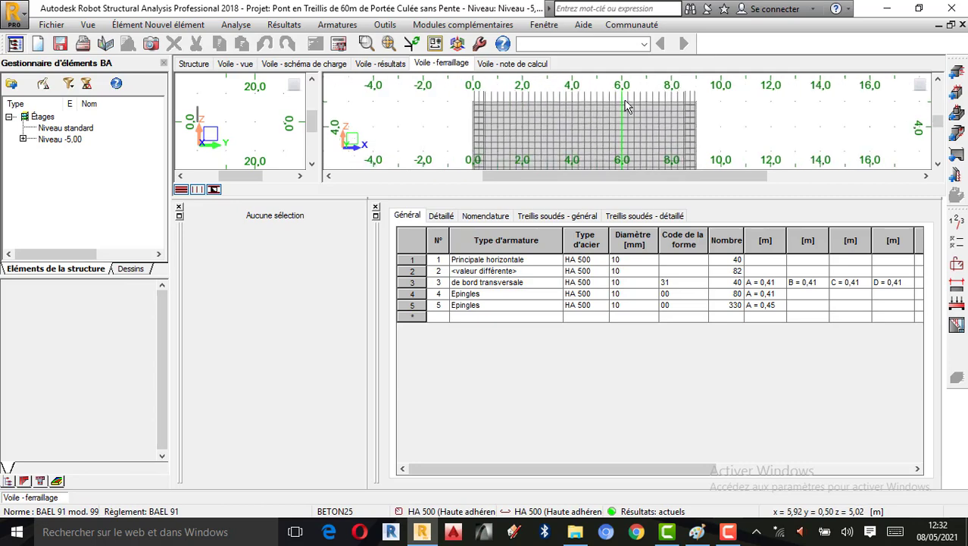
pyautogui.scroll(1, 623, 125)
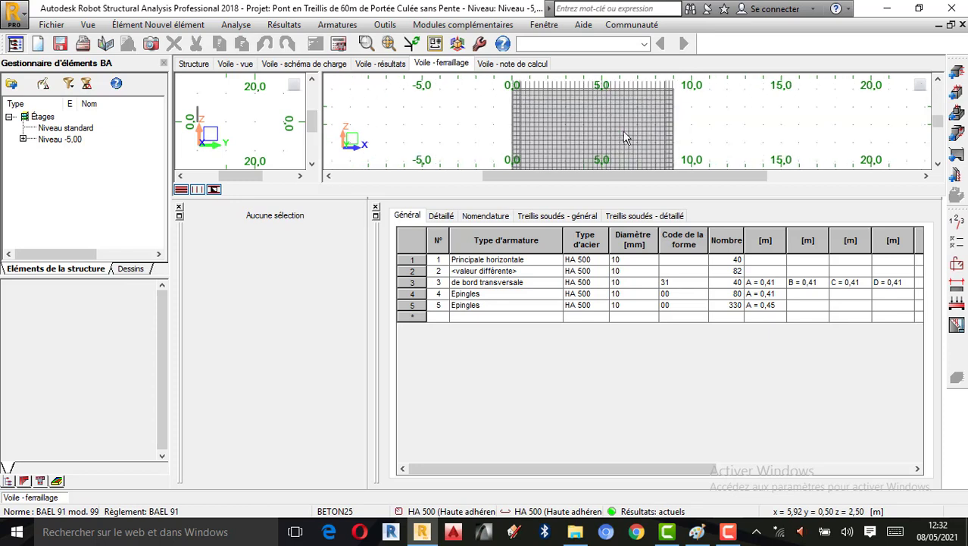
# Open the wall's calculation note
pyautogui.click(508, 66)
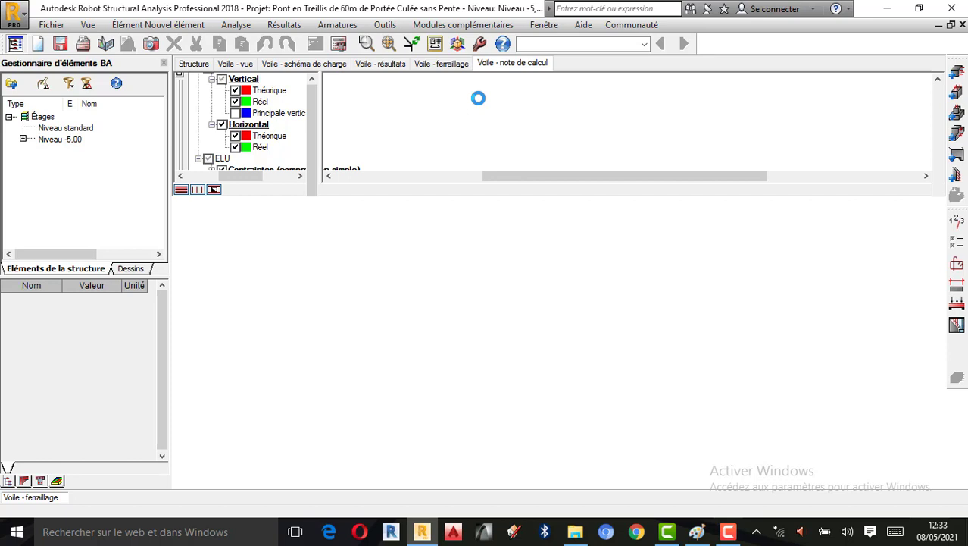
pyautogui.click(727, 531)
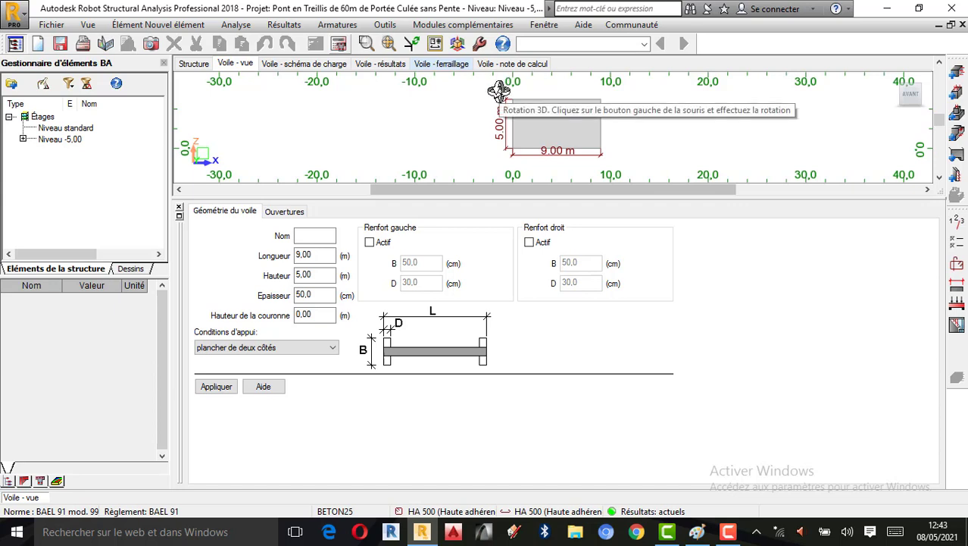
pyautogui.rightClick(455, 101)
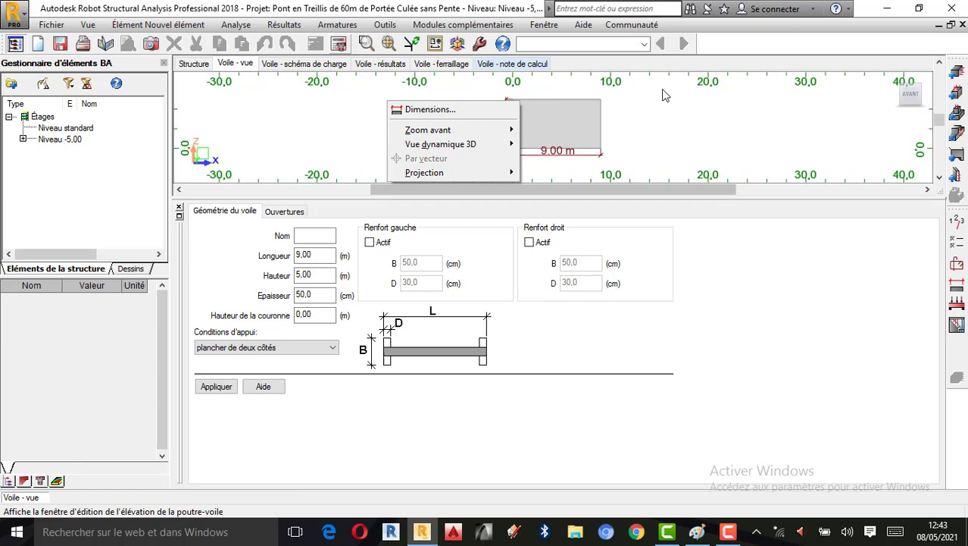
pyautogui.click(640, 96)
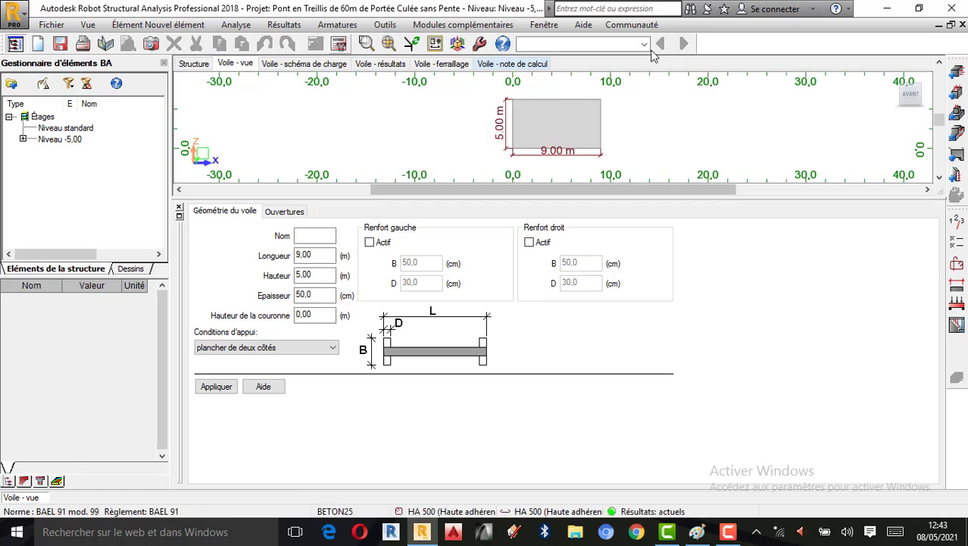
# Return to the Géométrie layout of the whole truss bridge and clear the selection of wall 153
pyautogui.click(645, 45)
pyautogui.click(564, 69)
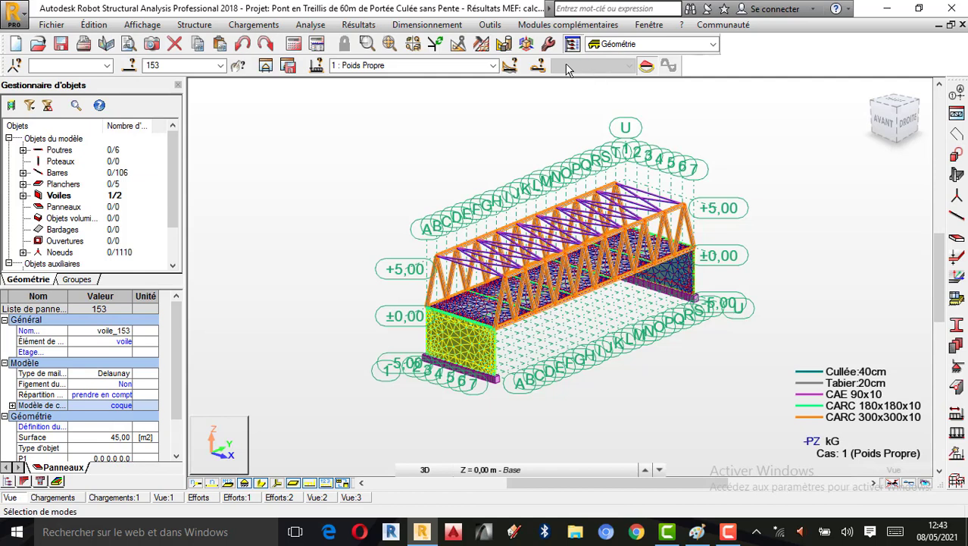
pyautogui.scroll(3, 568, 204)
pyautogui.rightClick(684, 169)
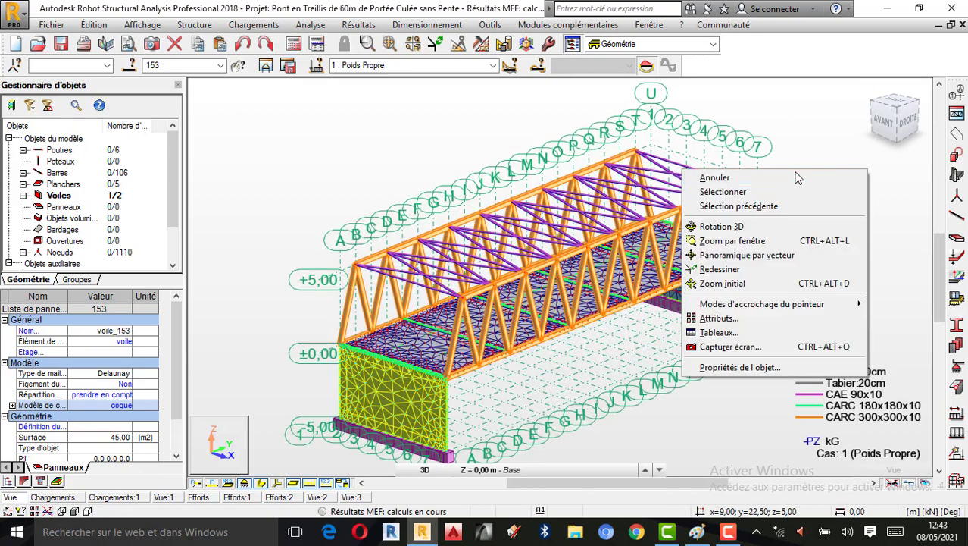
pyautogui.click(731, 229)
pyautogui.moveTo(616, 302); pyautogui.dragTo(649, 458)
pyautogui.rightClick(345, 141)
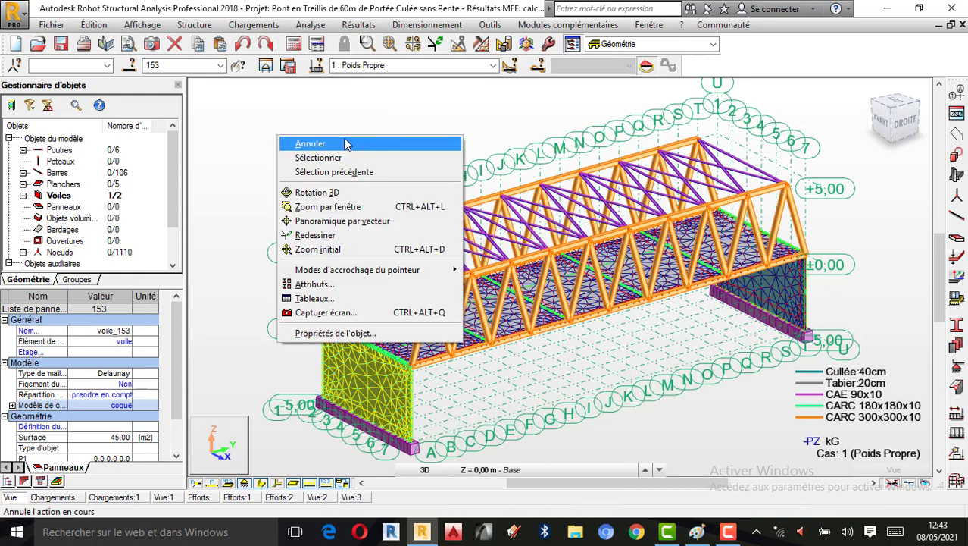
pyautogui.click(345, 143)
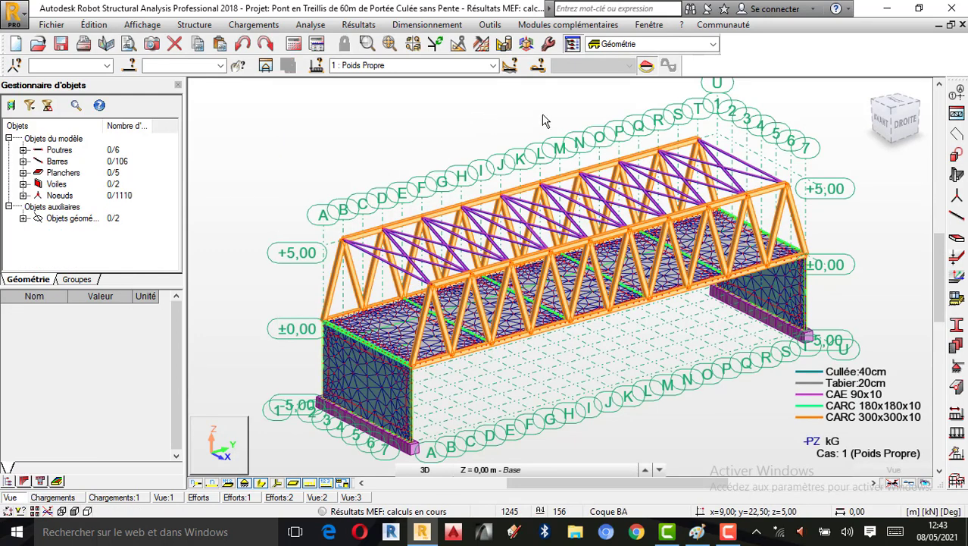
# Display the loads of case 16 : ELU on the bridge model
pyautogui.click(492, 65)
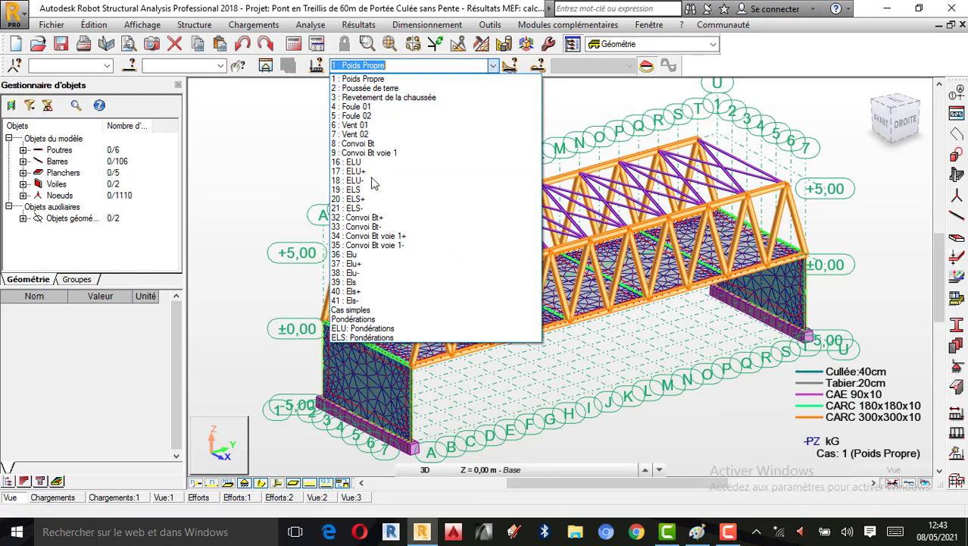
pyautogui.click(355, 161)
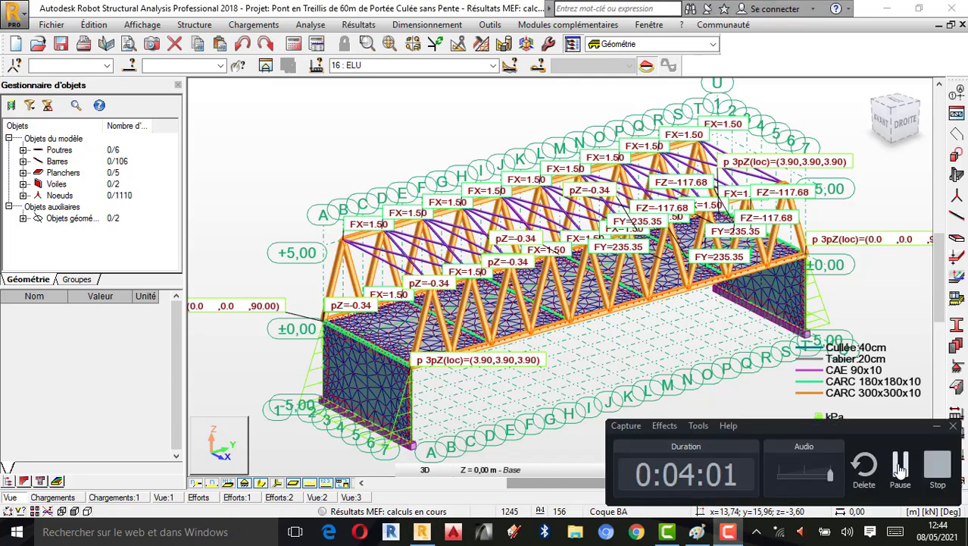
# Open the steel bar design (Dimensionnement barres acier) for the bridge model
pyautogui.rightClick(276, 126)
pyautogui.click(318, 186)
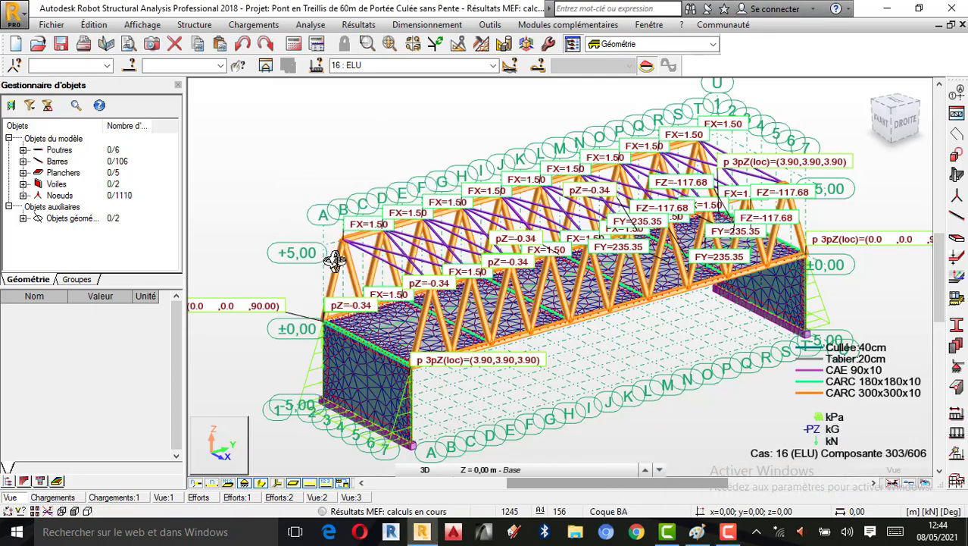
pyautogui.moveTo(329, 215); pyautogui.dragTo(592, 173)
pyautogui.rightClick(328, 112)
pyautogui.click(382, 131)
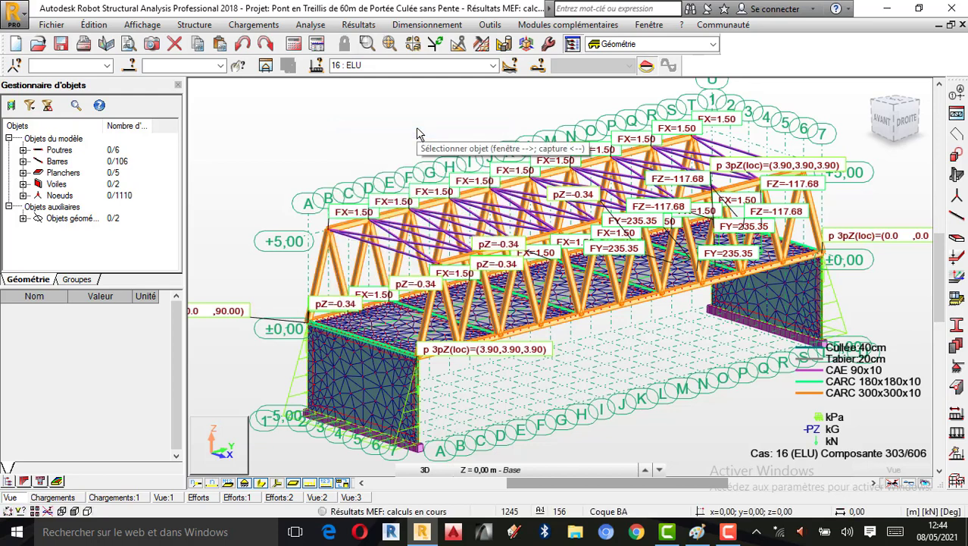
pyautogui.click(458, 27)
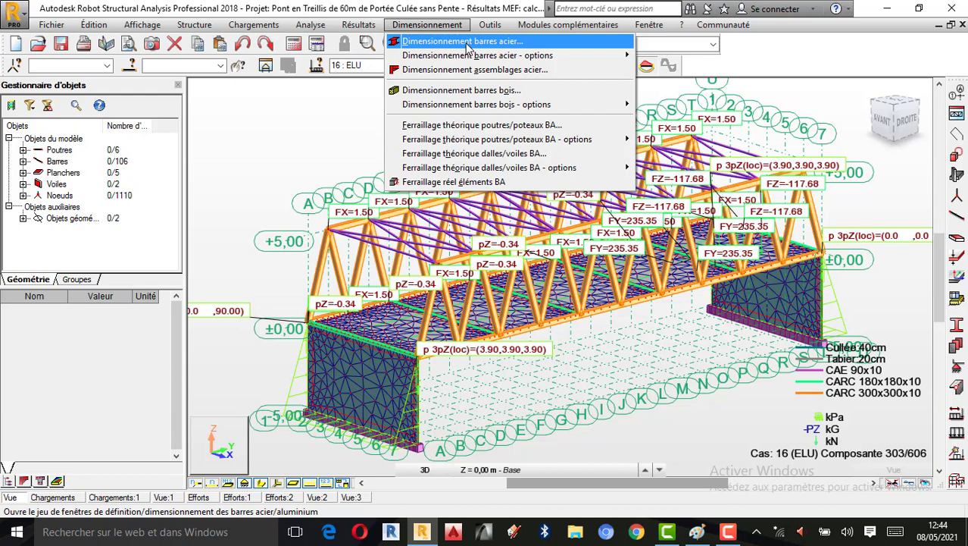
pyautogui.click(463, 41)
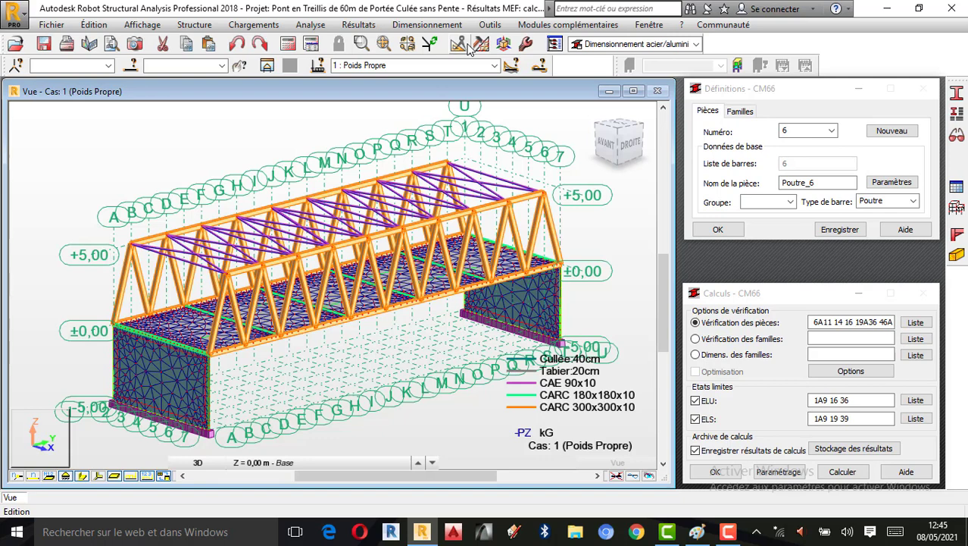
pyautogui.click(469, 46)
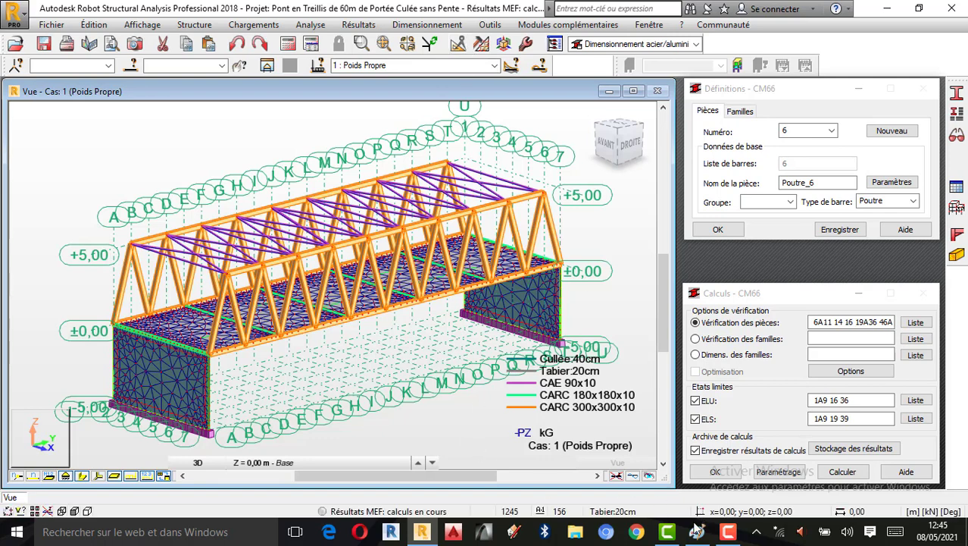
pyautogui.click(727, 532)
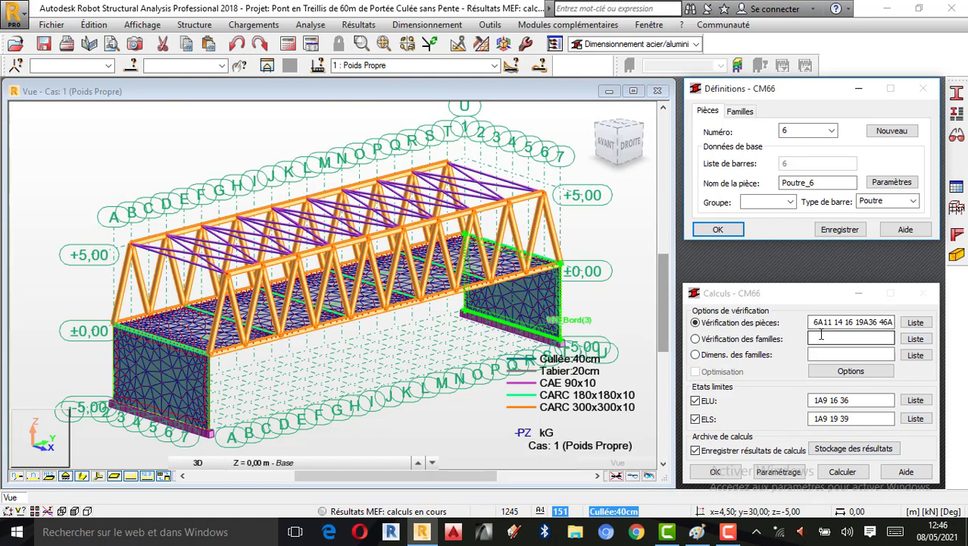
# Select all bars with sections CAE 90x10, CARC 180x180x10 and CARC 300x300x10 as the pieces to verify
pyautogui.click(916, 323)
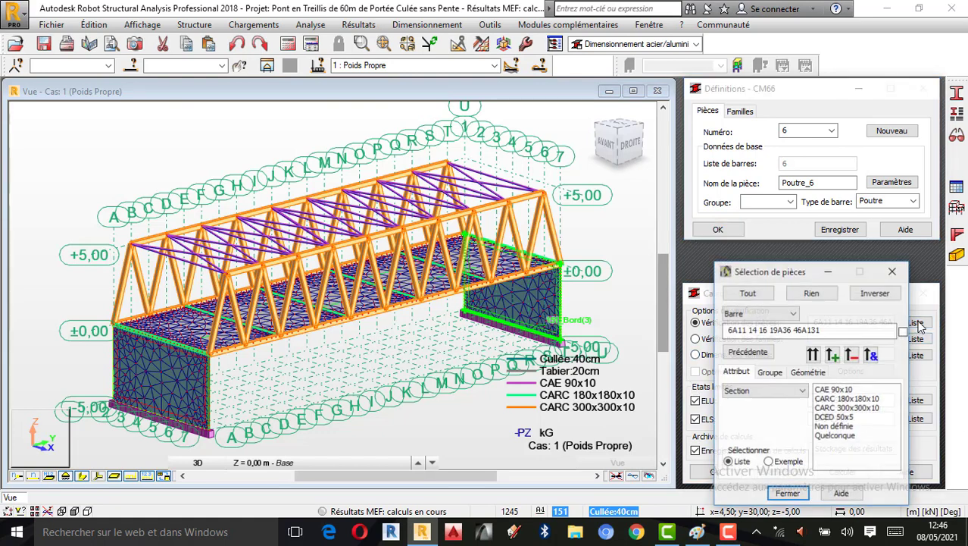
pyautogui.moveTo(772, 276); pyautogui.dragTo(689, 267)
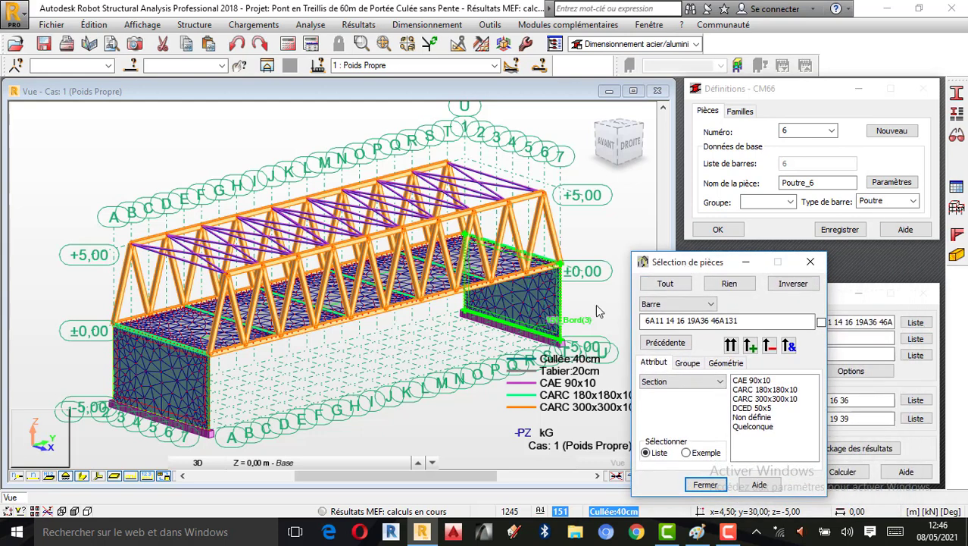
pyautogui.click(758, 382)
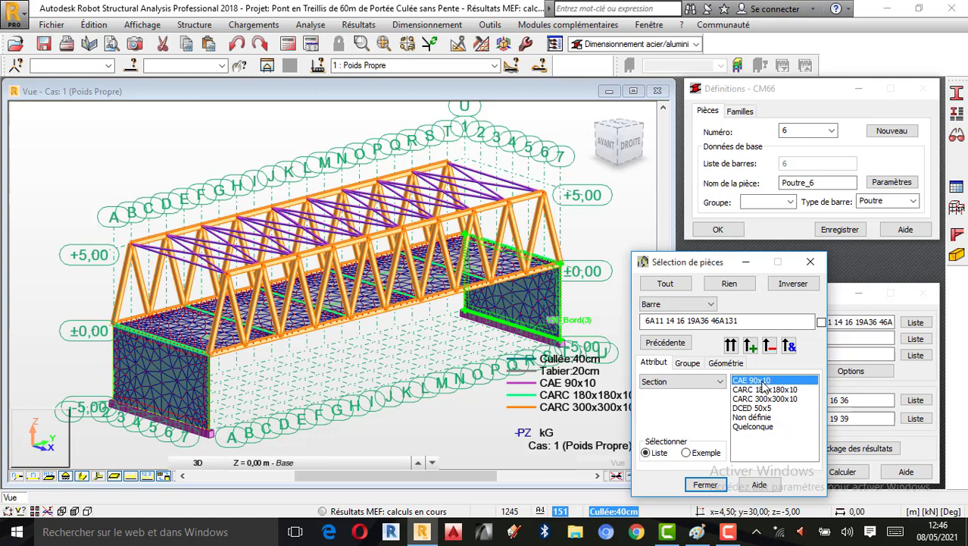
pyautogui.click(764, 390)
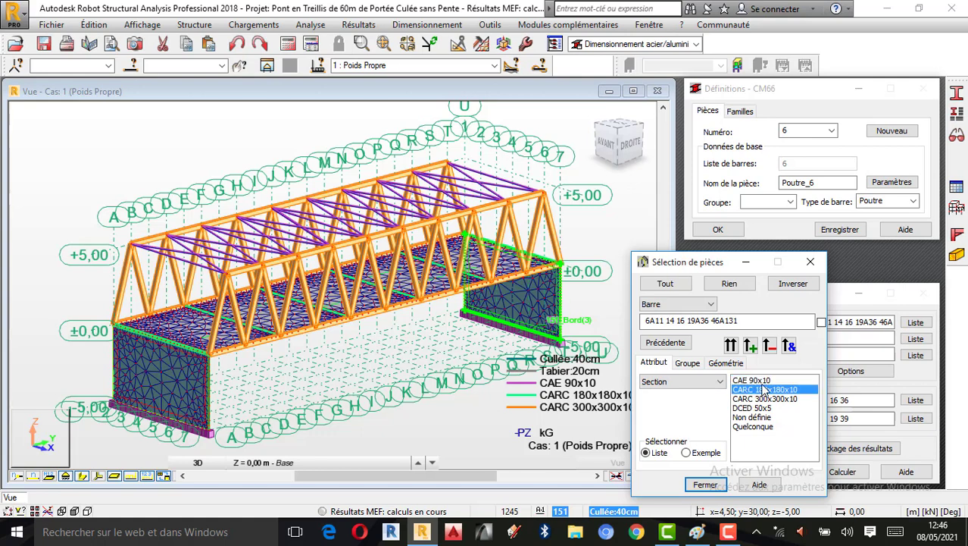
pyautogui.click(769, 382)
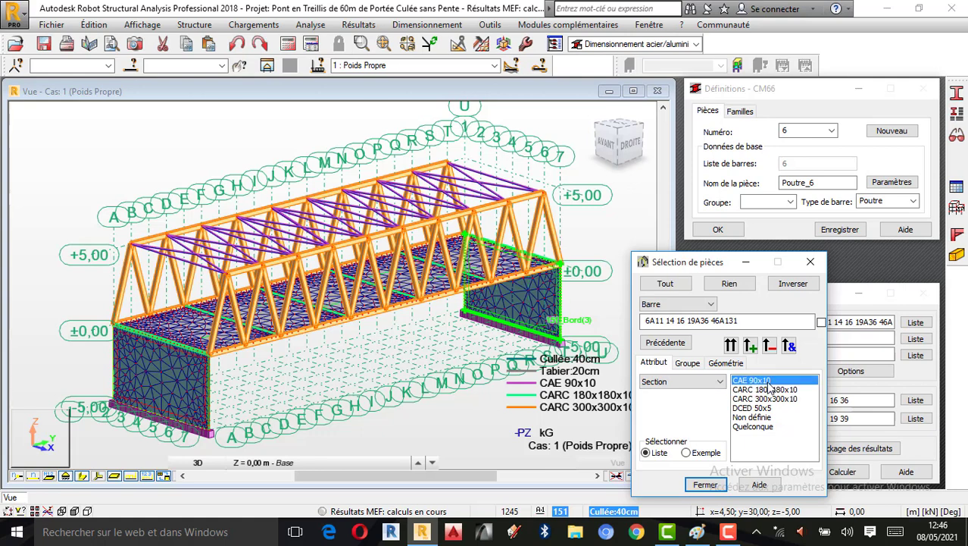
pyautogui.keyDown('ctrl'); pyautogui.click(766, 390); pyautogui.keyUp('ctrl')
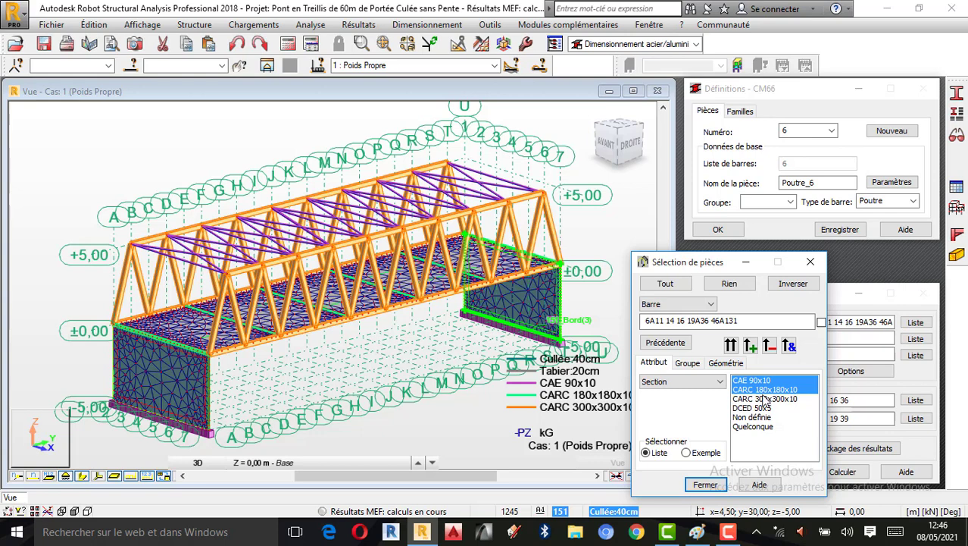
pyautogui.keyDown('ctrl'); pyautogui.click(763, 399); pyautogui.keyUp('ctrl')
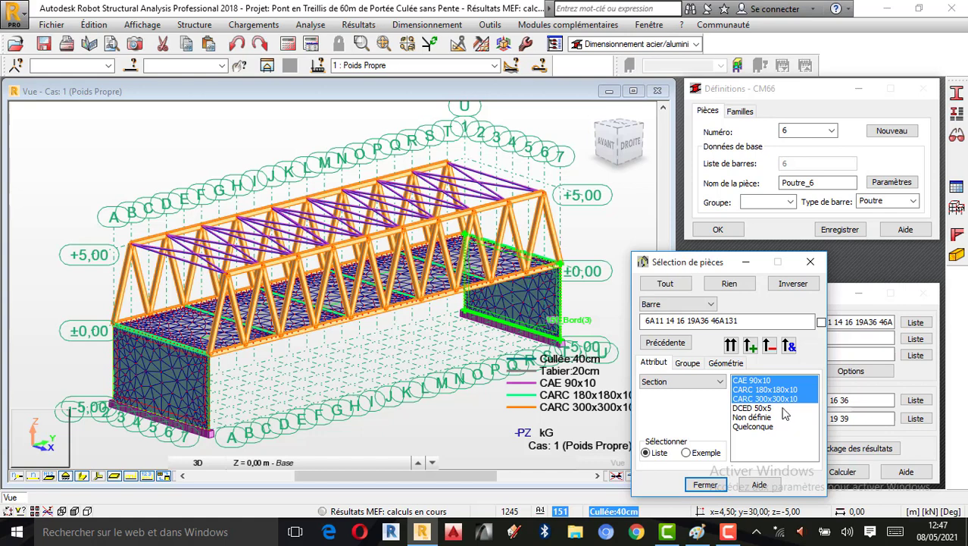
pyautogui.click(731, 346)
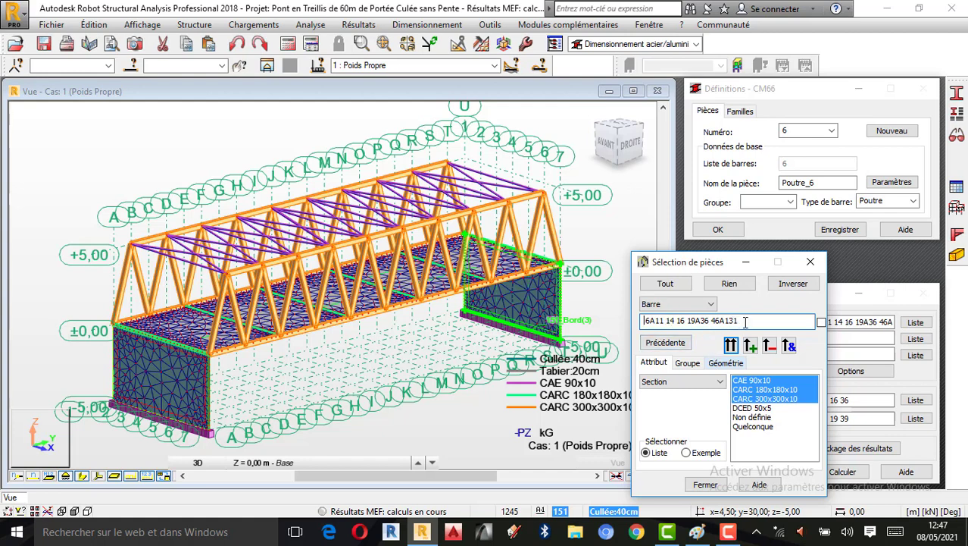
pyautogui.moveTo(745, 321); pyautogui.dragTo(585, 327)
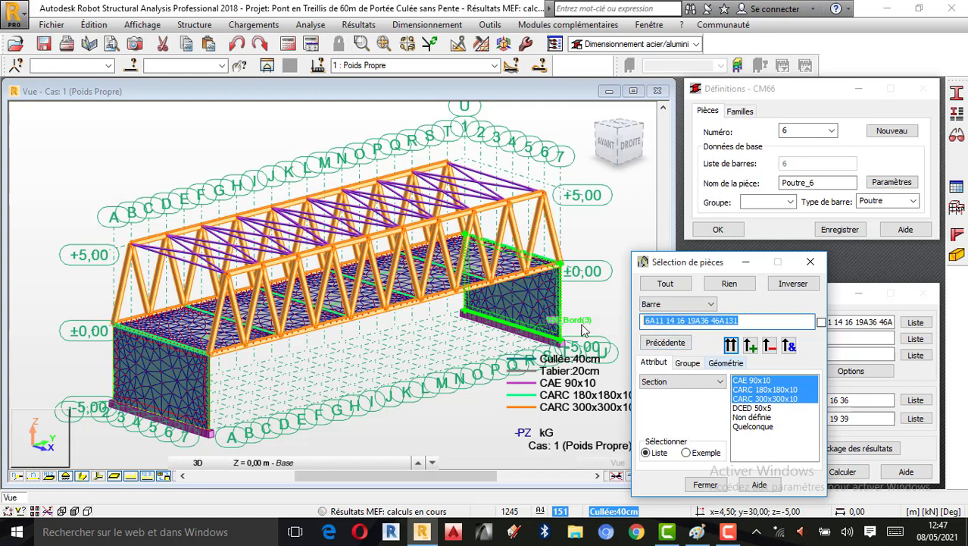
pyautogui.click(704, 484)
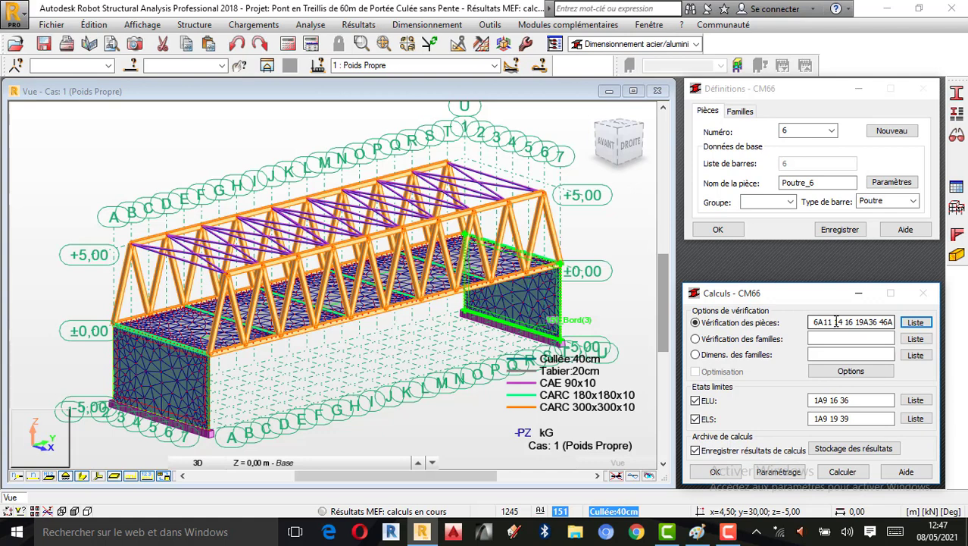
# Run the CM66 verification of the selected pieces, review the messages and the results table, and close it without saving the results
pyautogui.click(841, 472)
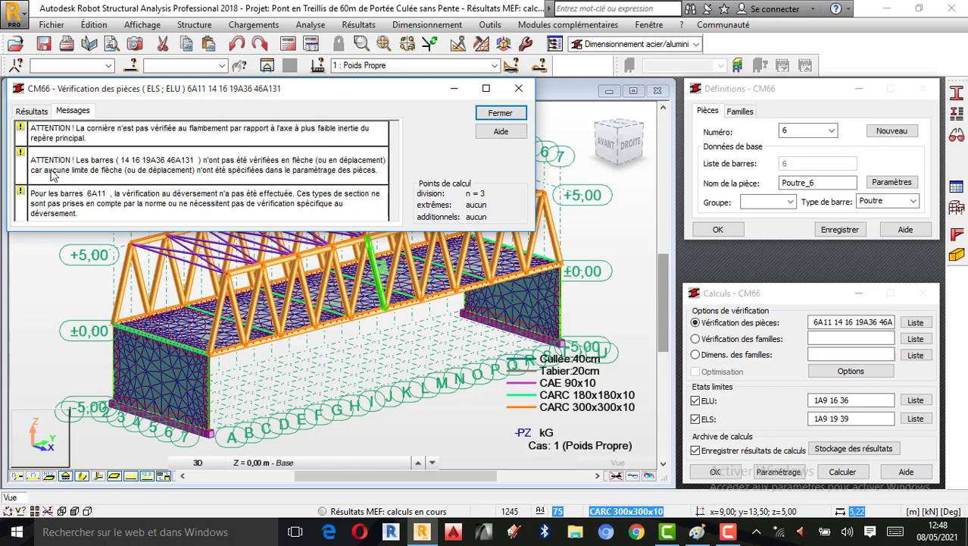
pyautogui.click(38, 113)
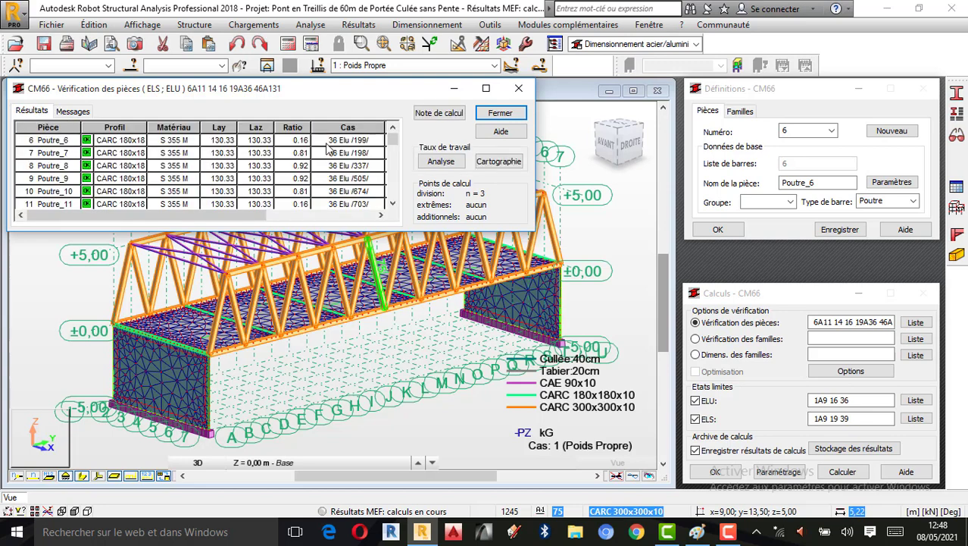
pyautogui.click(393, 204)
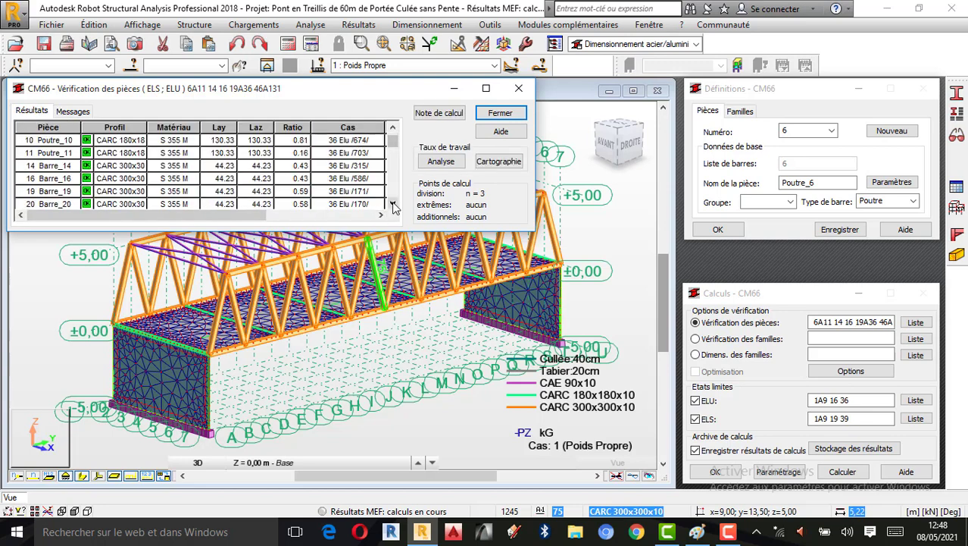
pyautogui.click(393, 205)
pyautogui.click(393, 204)
pyautogui.click(393, 205)
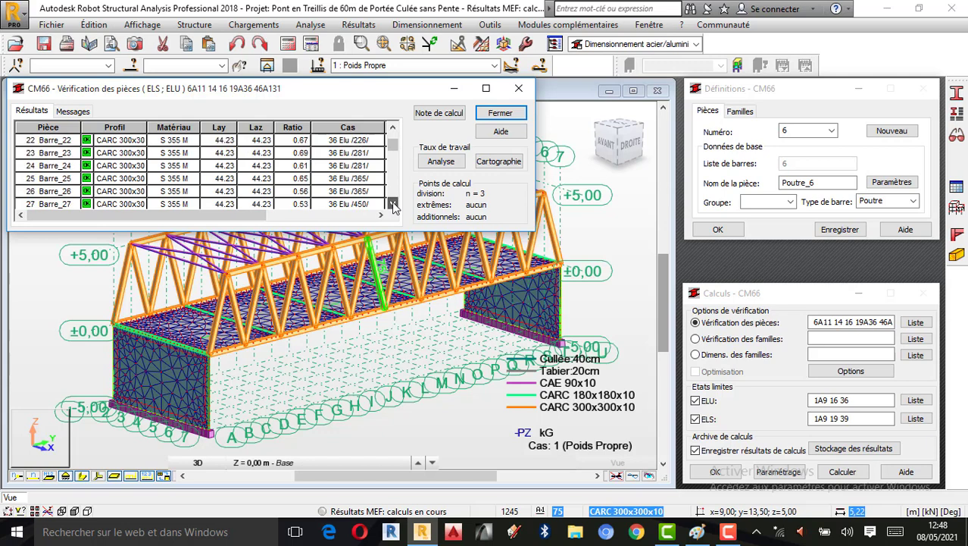
pyautogui.click(394, 205)
pyautogui.click(394, 204)
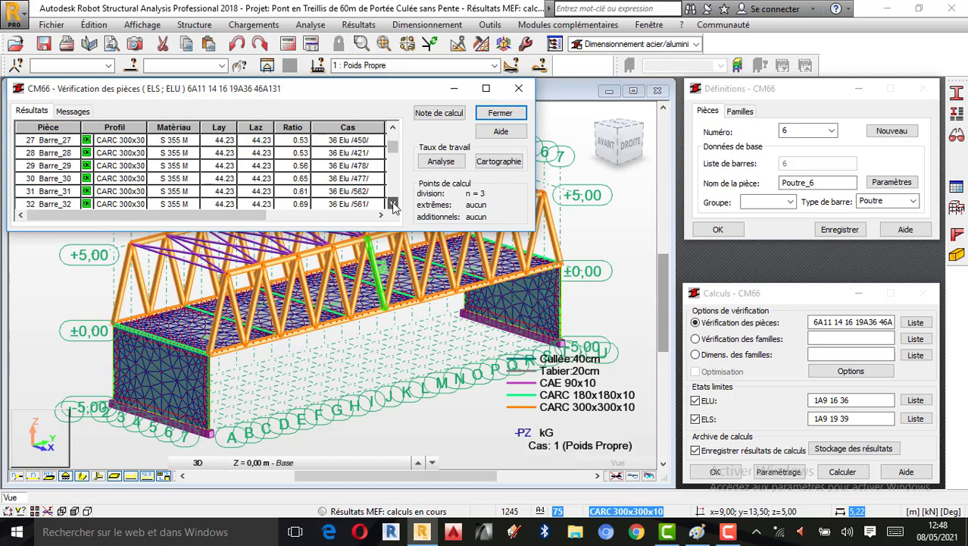
pyautogui.click(728, 531)
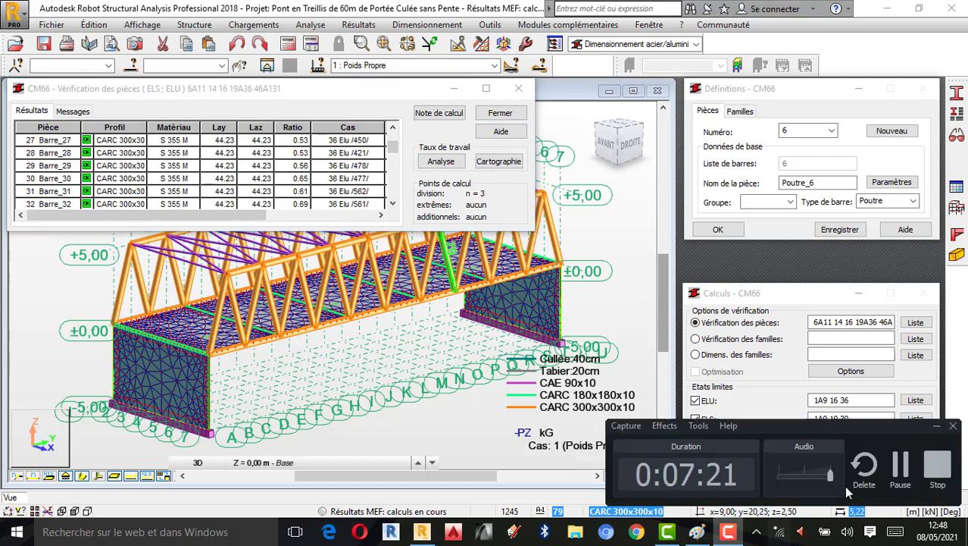
pyautogui.click(518, 88)
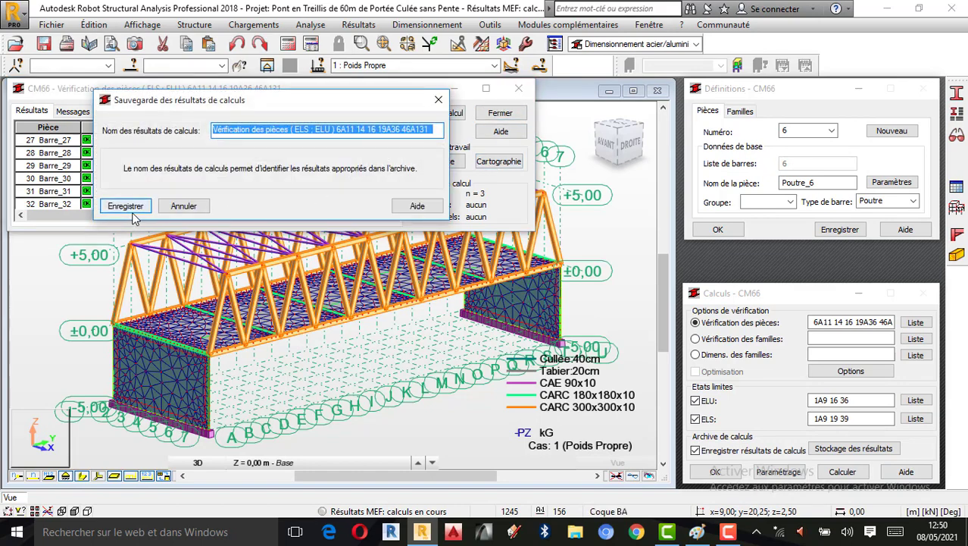
pyautogui.click(439, 99)
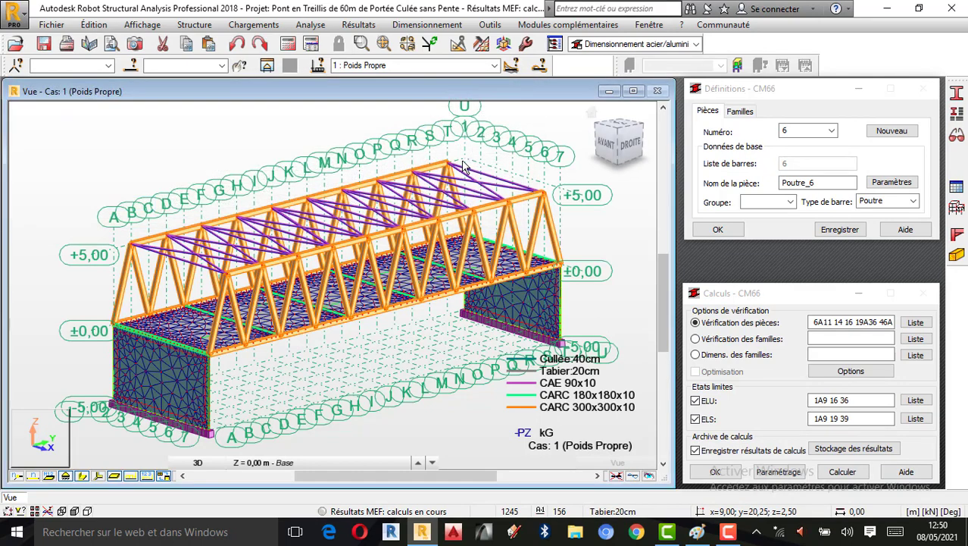
# In the task preferences, set the design code for steel connections to NF EN 1993-1-8:2005/NA:2007/AC:2009
pyautogui.click(491, 24)
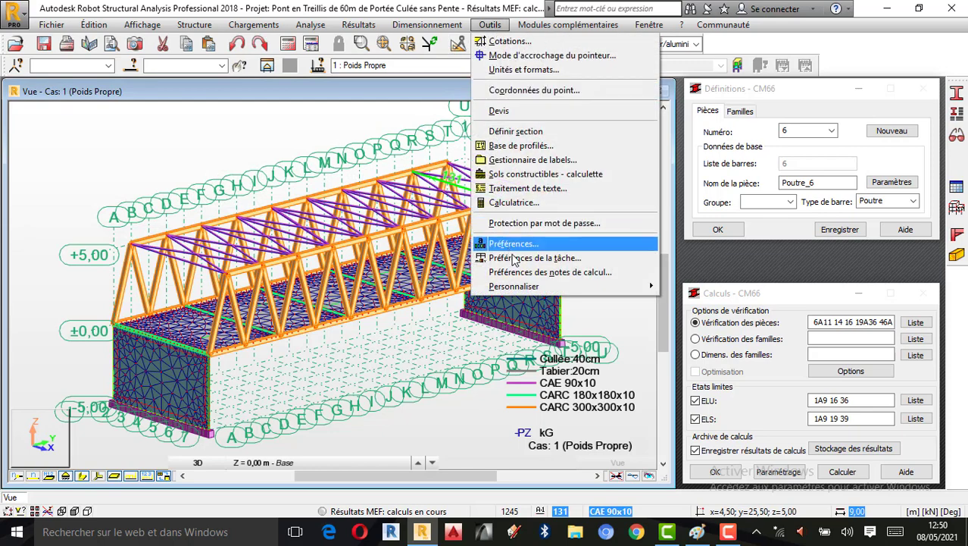
pyautogui.click(513, 257)
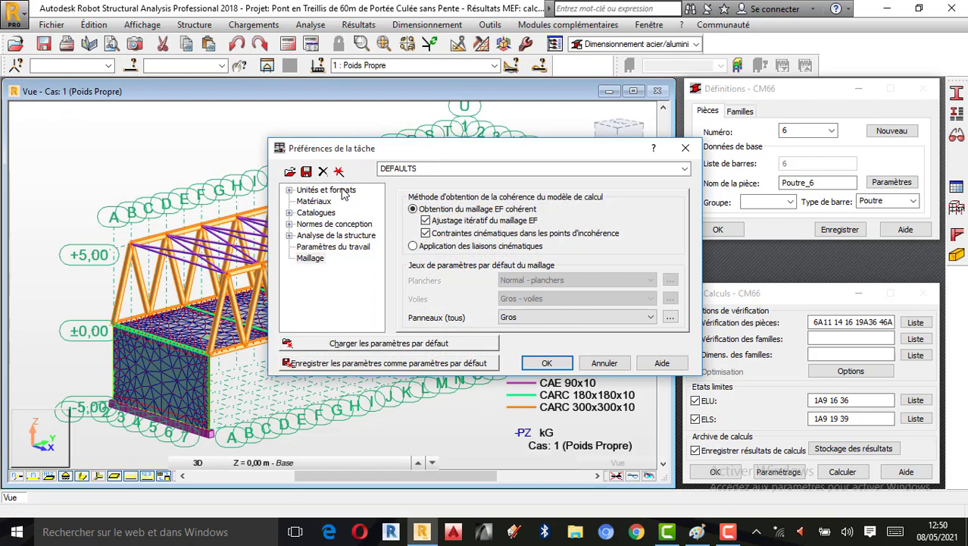
pyautogui.click(288, 224)
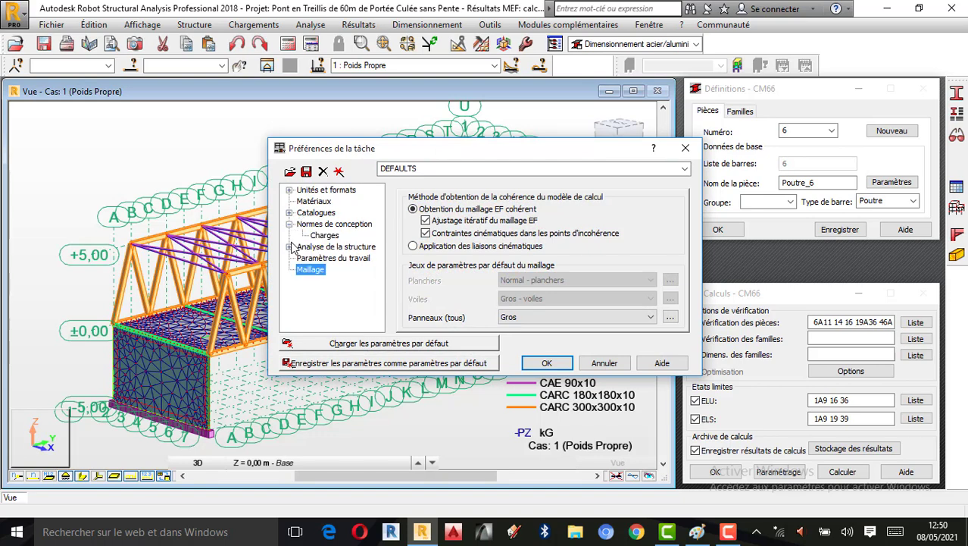
pyautogui.click(312, 226)
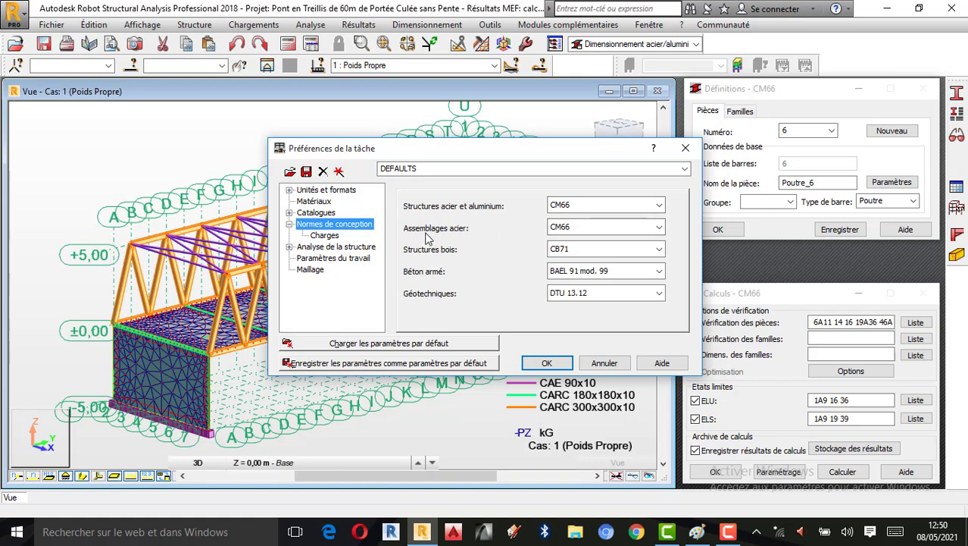
pyautogui.click(606, 228)
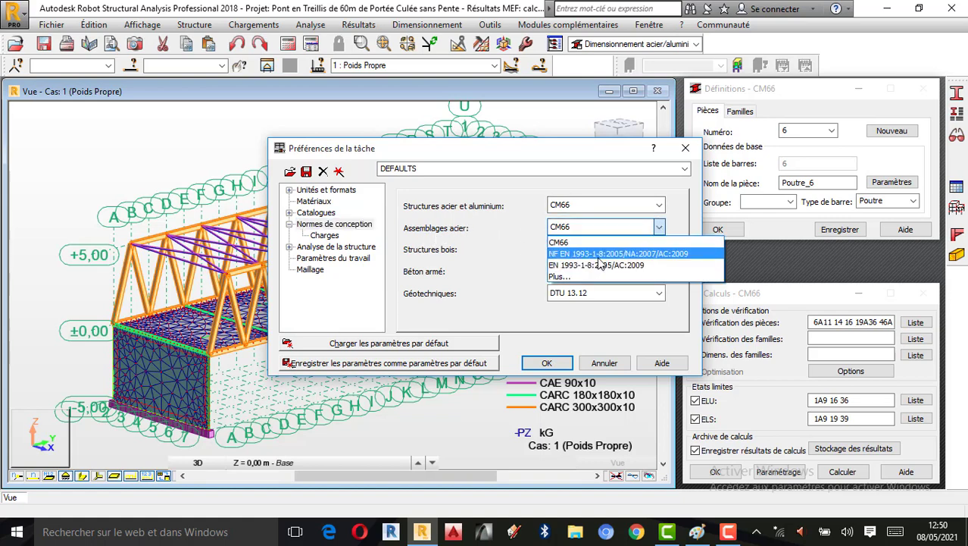
pyautogui.click(599, 254)
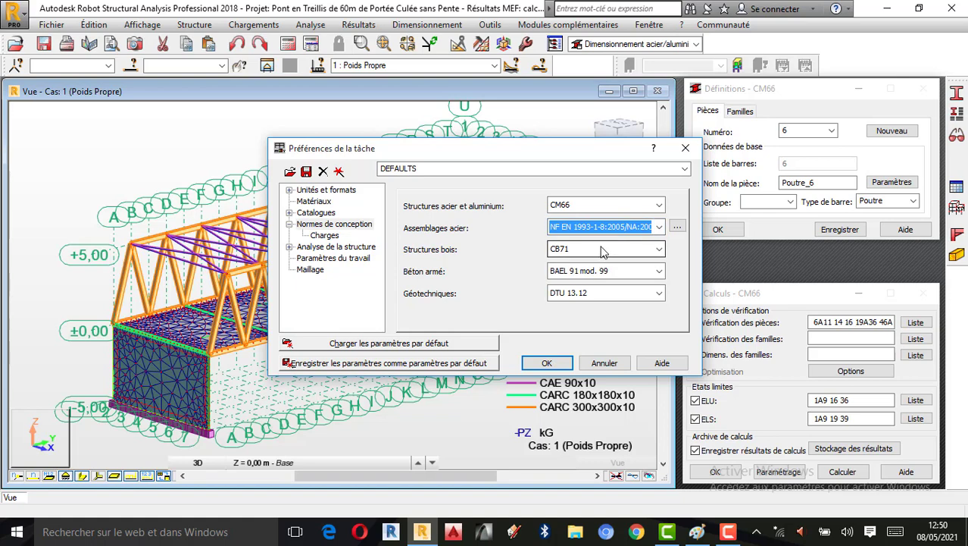
# Set the design code for steel and aluminium structures to NF EN 1993-1:2005/NA:2007/AC:2009, keeping NF EN 1993-1-8:2005/NA:2007/AC:2009 for steel connections
pyautogui.click(610, 206)
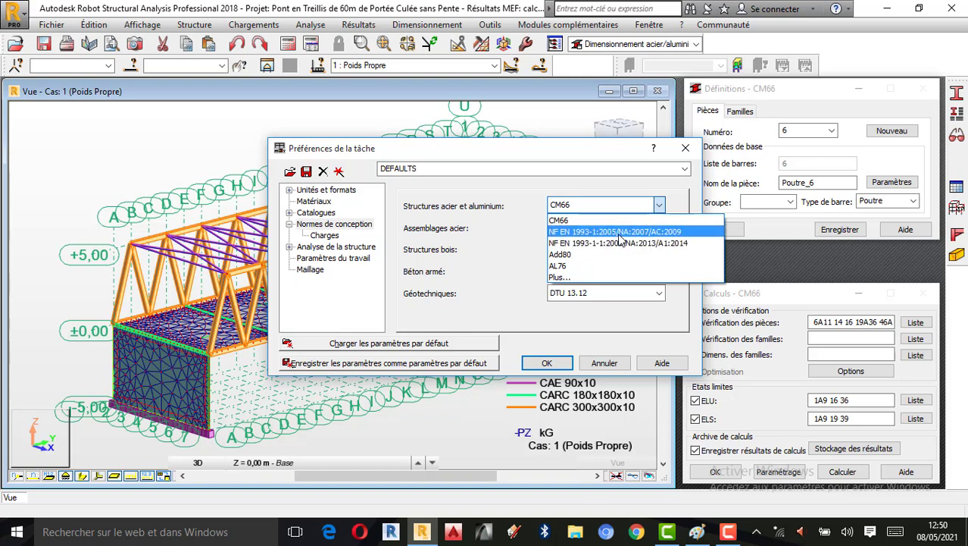
pyautogui.click(506, 251)
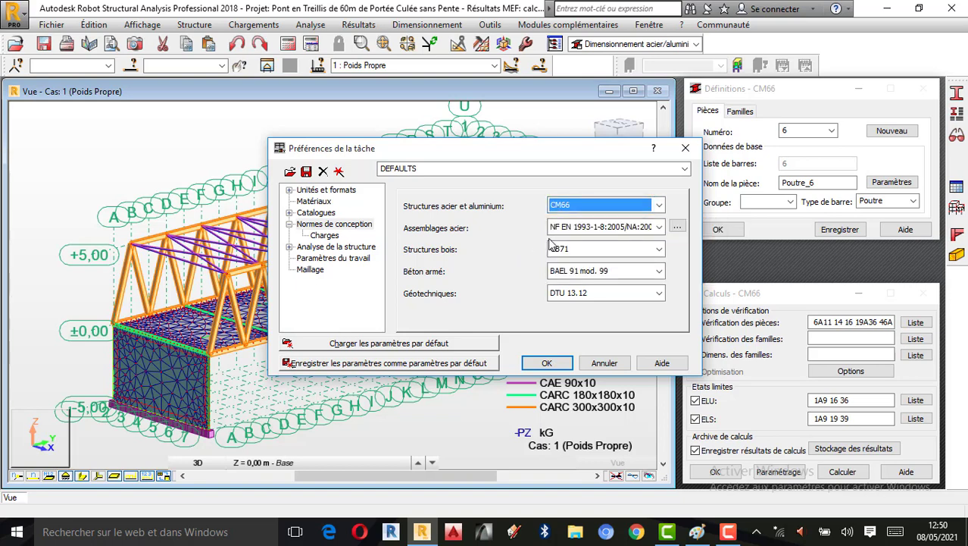
pyautogui.click(601, 207)
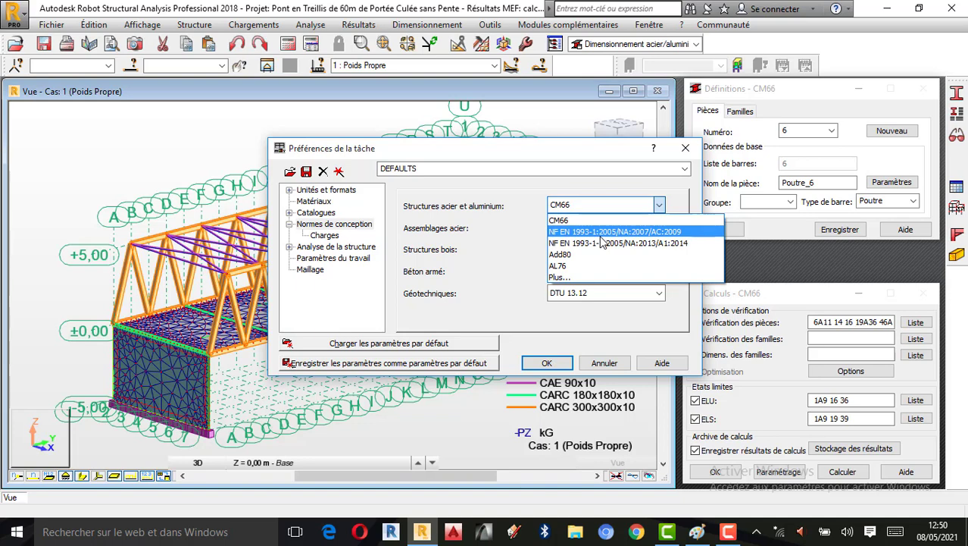
pyautogui.click(483, 254)
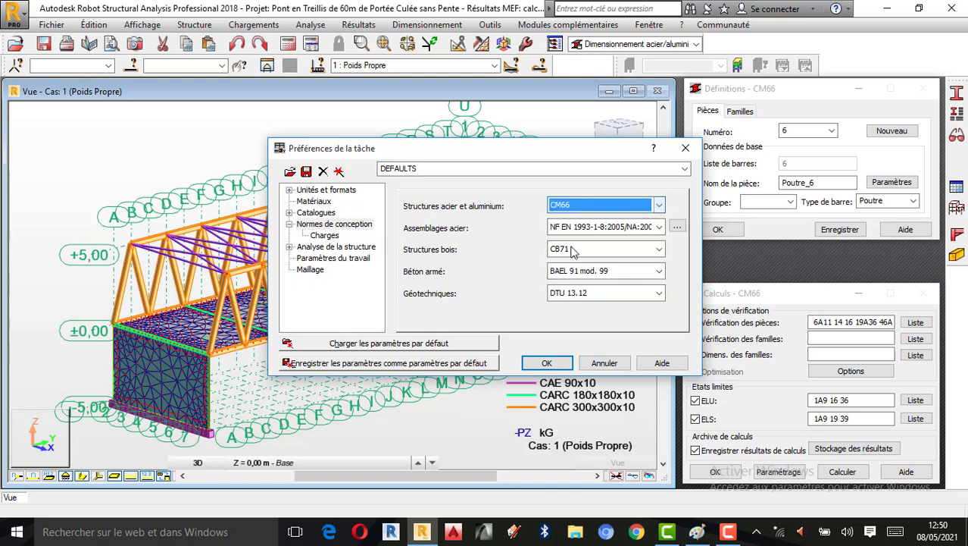
pyautogui.click(659, 227)
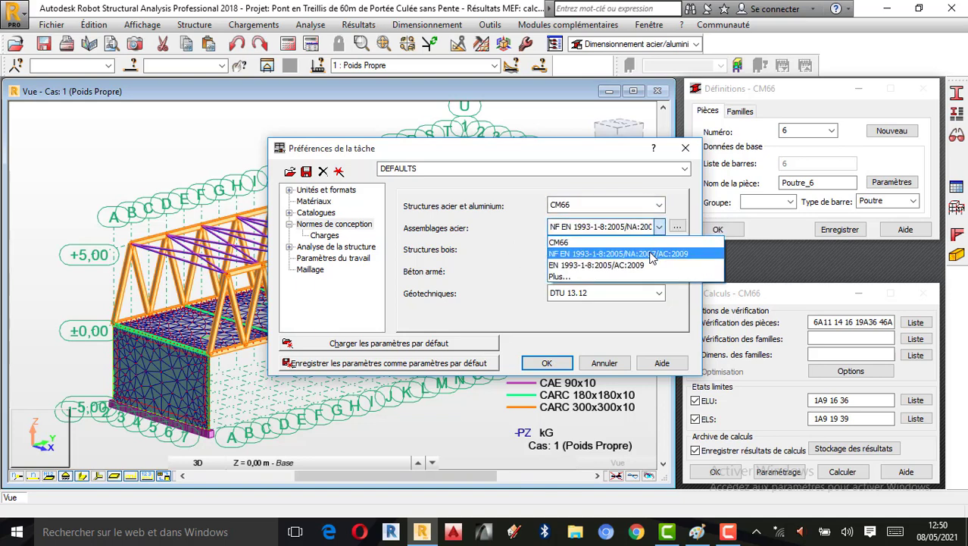
pyautogui.click(650, 254)
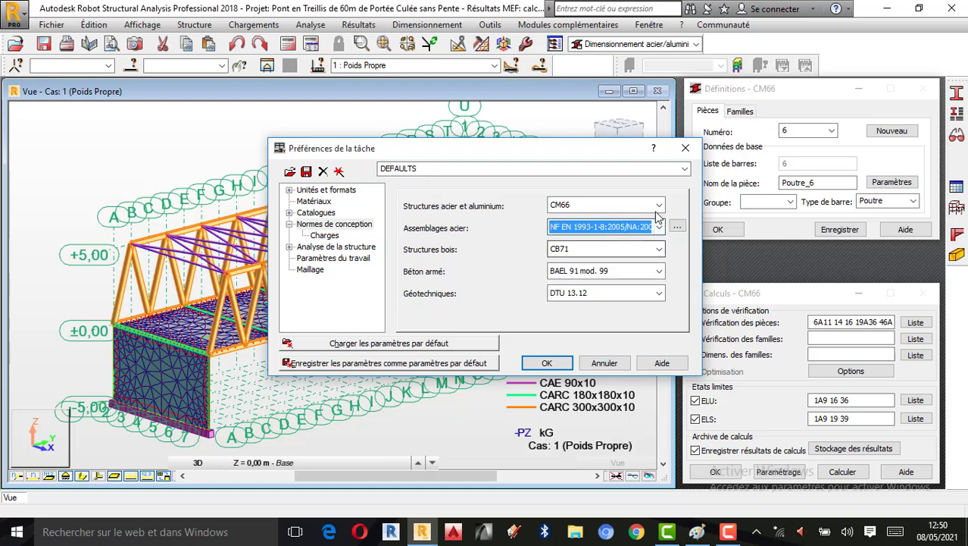
pyautogui.click(658, 204)
pyautogui.click(652, 230)
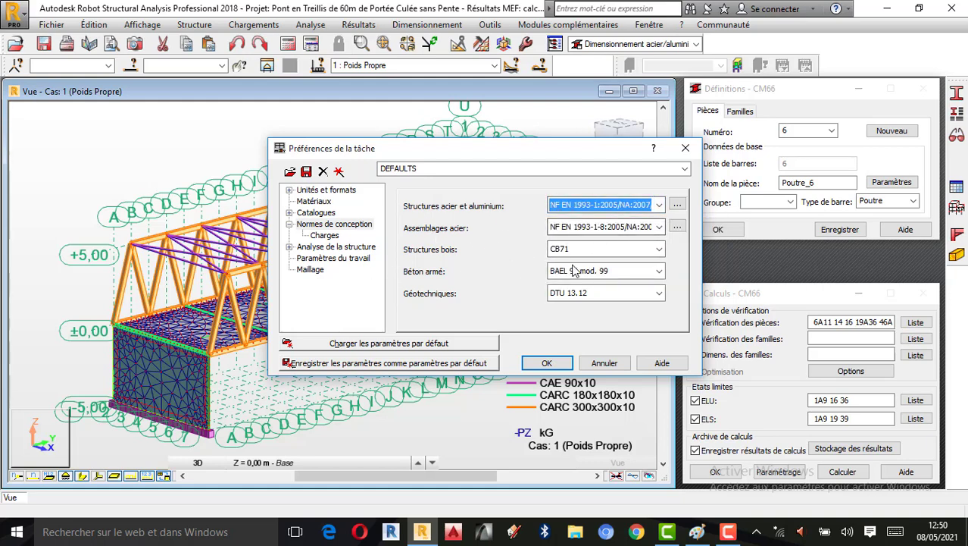
# Apply the task preferences, convert the CM66 bar parameters to NF EN 1993-1:2005/NA:2007/AC:2009, and close the preferences
pyautogui.click(547, 363)
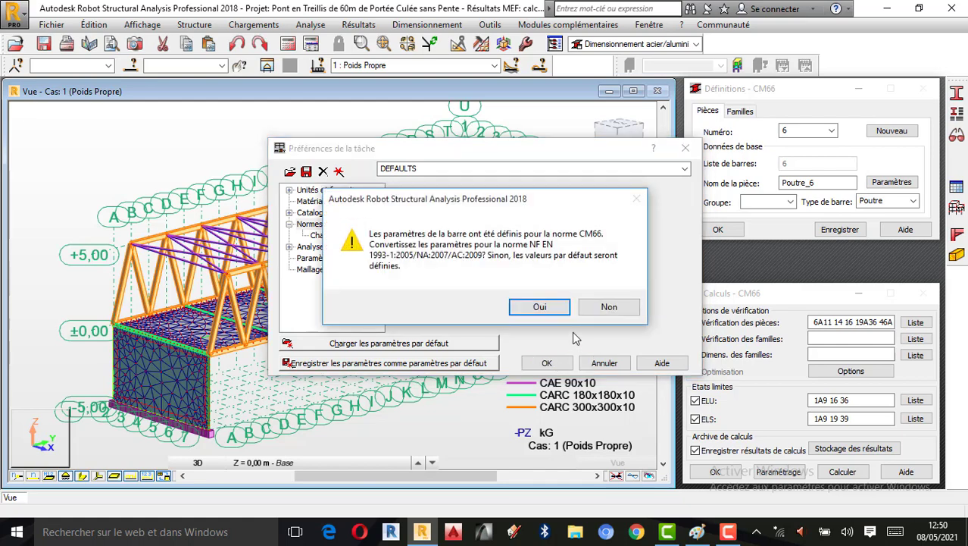
pyautogui.click(540, 306)
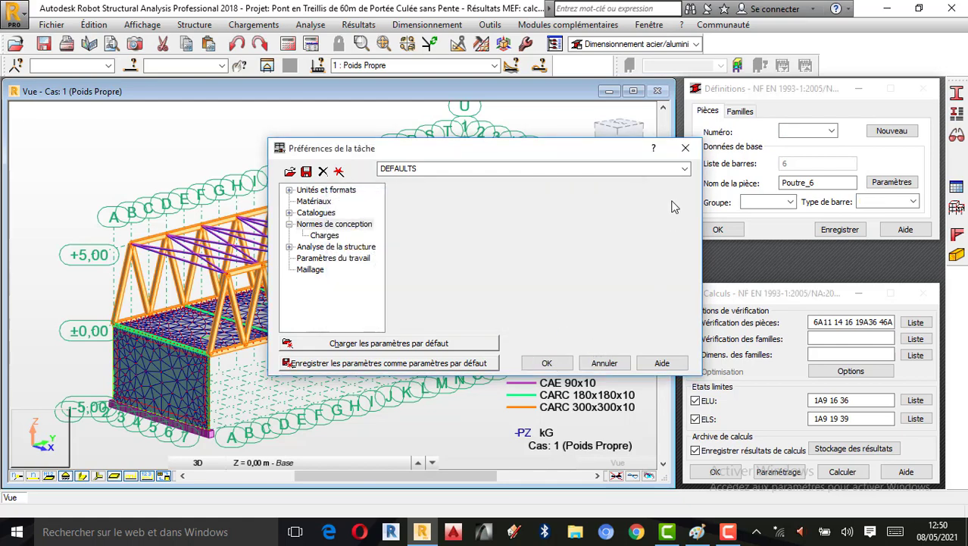
pyautogui.click(685, 148)
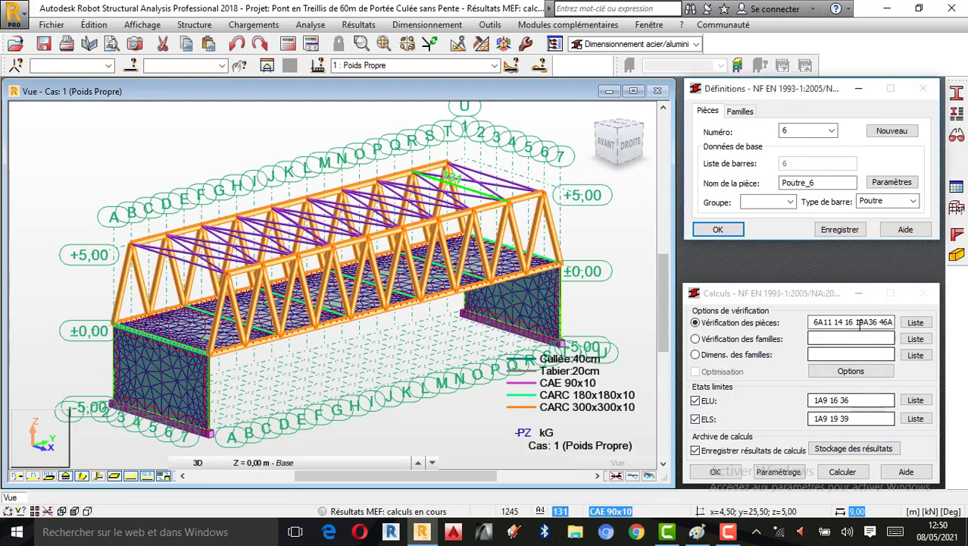
# Run the ELU and ELS verification of the selected pieces to NF EN 1993-1 and check the first rows of results
pyautogui.click(842, 471)
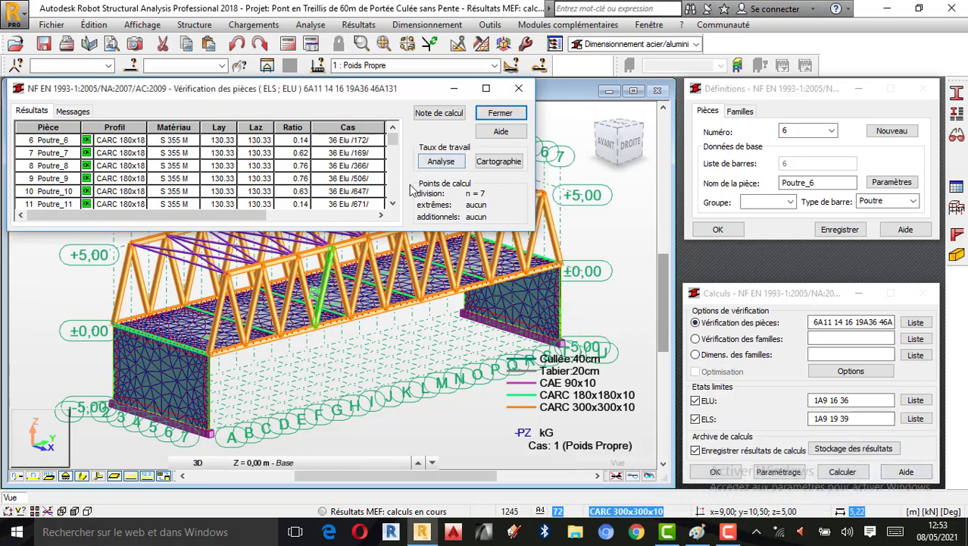
pyautogui.click(393, 205)
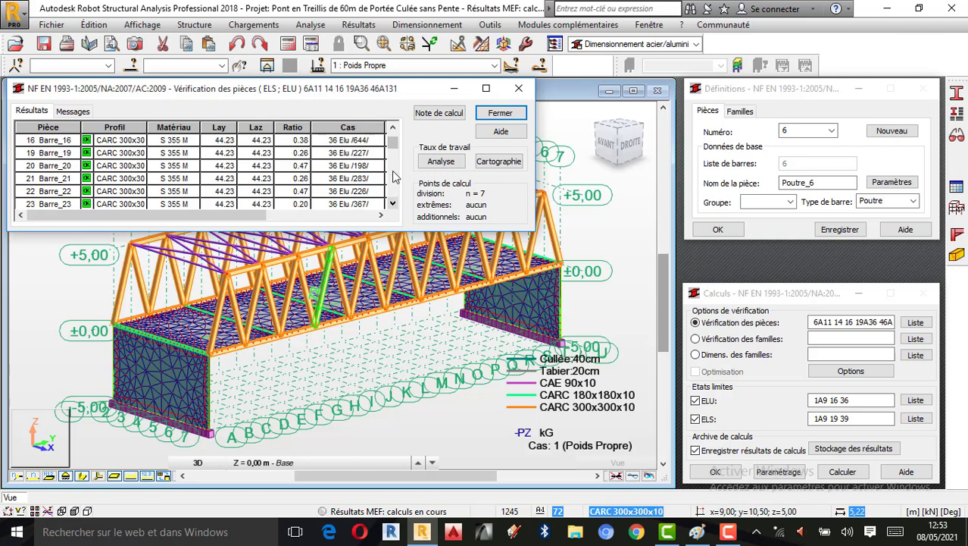
pyautogui.moveTo(393, 146); pyautogui.dragTo(394, 125)
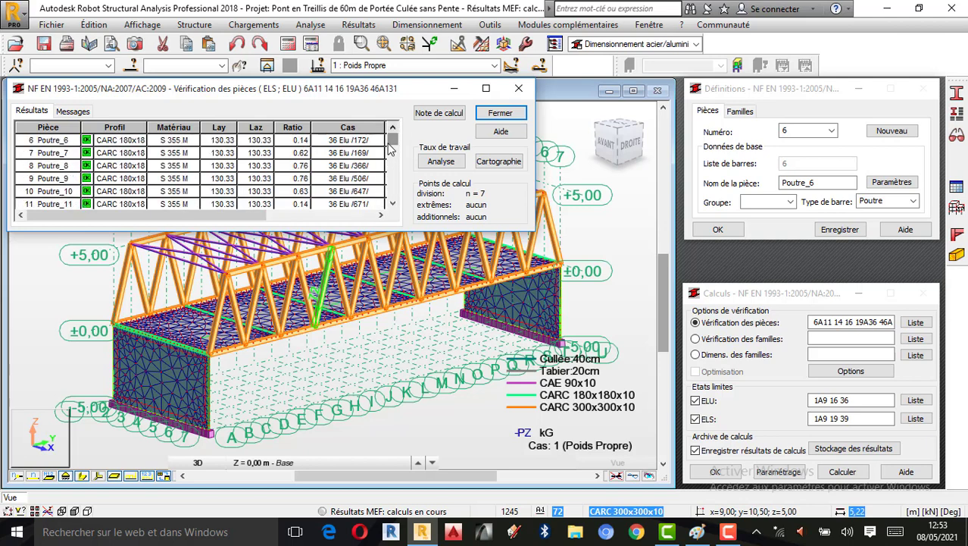
pyautogui.click(392, 204)
pyautogui.doubleClick(393, 205)
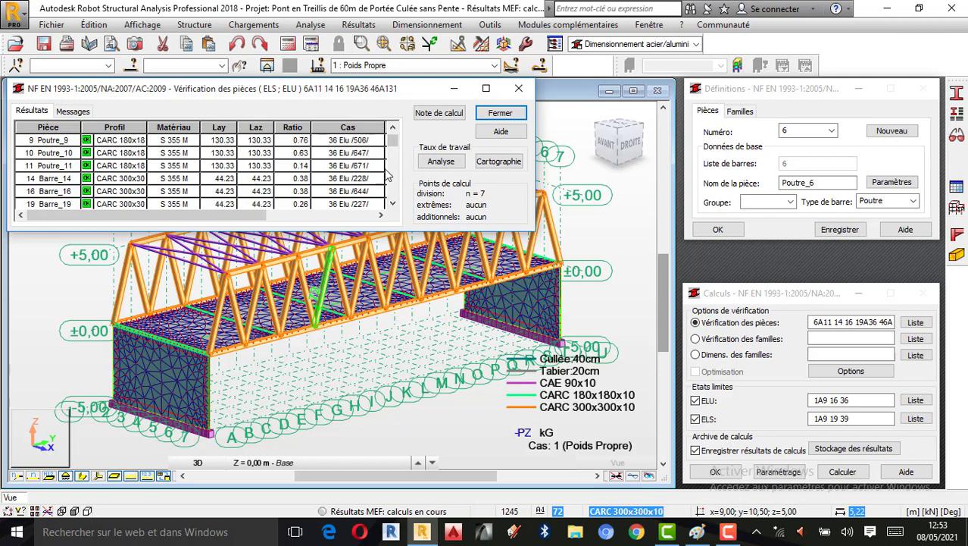
pyautogui.moveTo(392, 140); pyautogui.dragTo(392, 130)
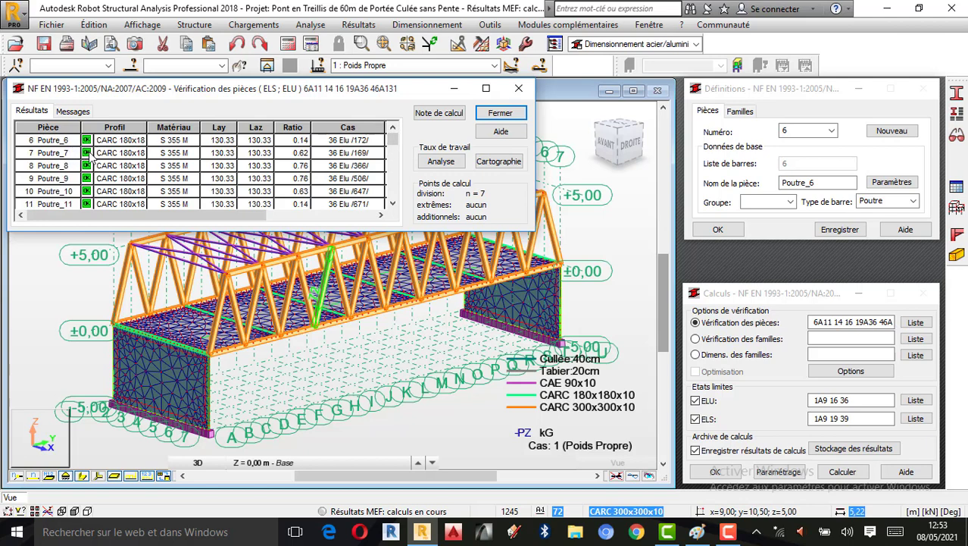
# Examine the status and ratio of each verified piece through the results table down to bar 131
pyautogui.click(393, 203)
pyautogui.click(393, 203)
pyautogui.click(393, 203)
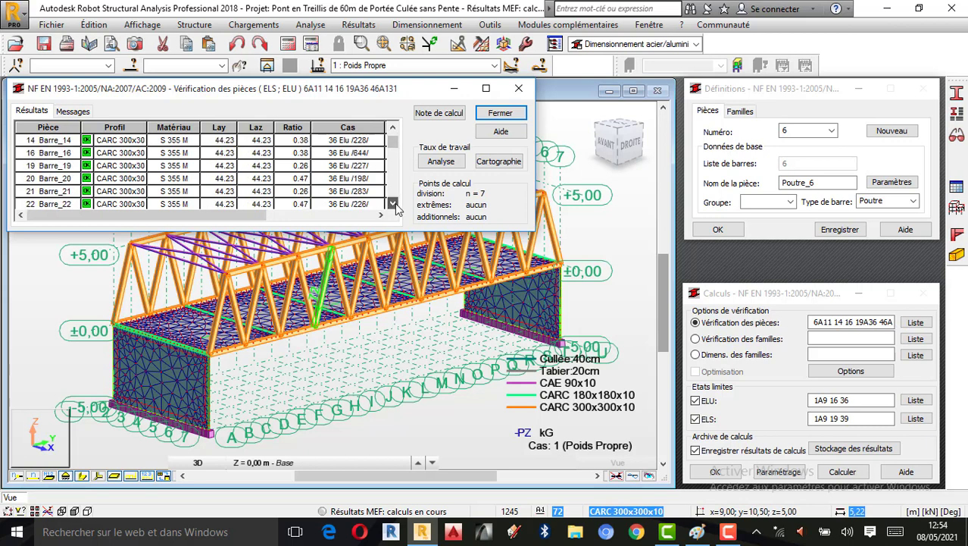
pyautogui.click(394, 204)
pyautogui.click(394, 203)
pyautogui.click(394, 204)
pyautogui.click(394, 203)
pyautogui.click(393, 203)
pyautogui.click(394, 203)
pyautogui.click(393, 203)
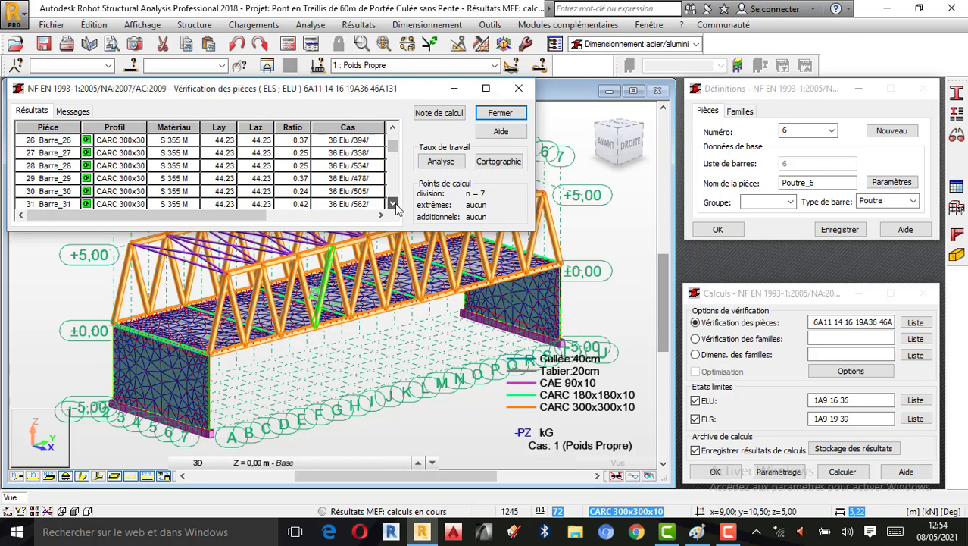
pyautogui.click(393, 203)
pyautogui.click(394, 203)
pyautogui.click(392, 168)
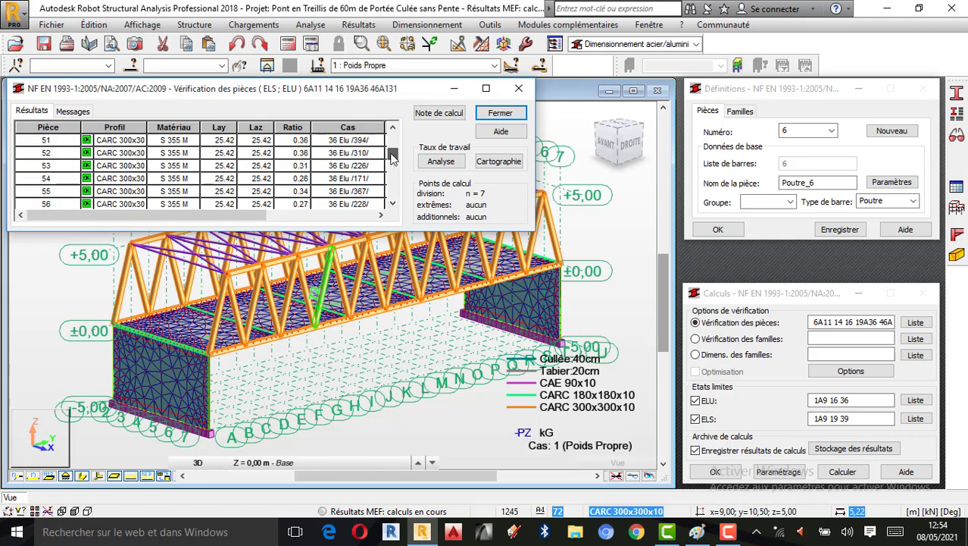
pyautogui.moveTo(391, 168); pyautogui.dragTo(392, 196)
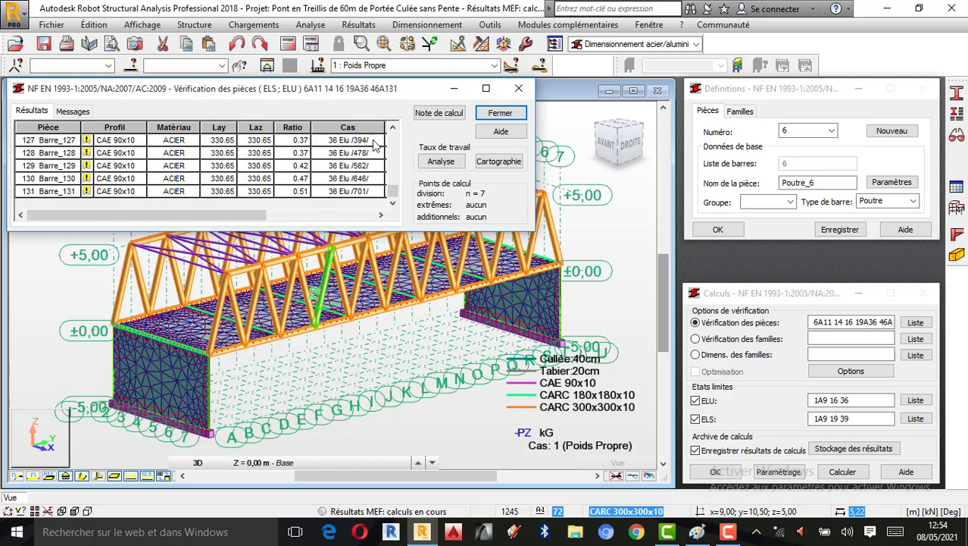
# Examine the status and ratios of the CAE 90x10 bars, working back from bar 131, and return to the table's first row
pyautogui.click(393, 128)
pyautogui.click(392, 129)
pyautogui.click(393, 129)
pyautogui.click(392, 129)
pyautogui.click(393, 129)
pyautogui.click(393, 129)
pyautogui.click(393, 130)
pyautogui.click(392, 130)
pyautogui.click(393, 130)
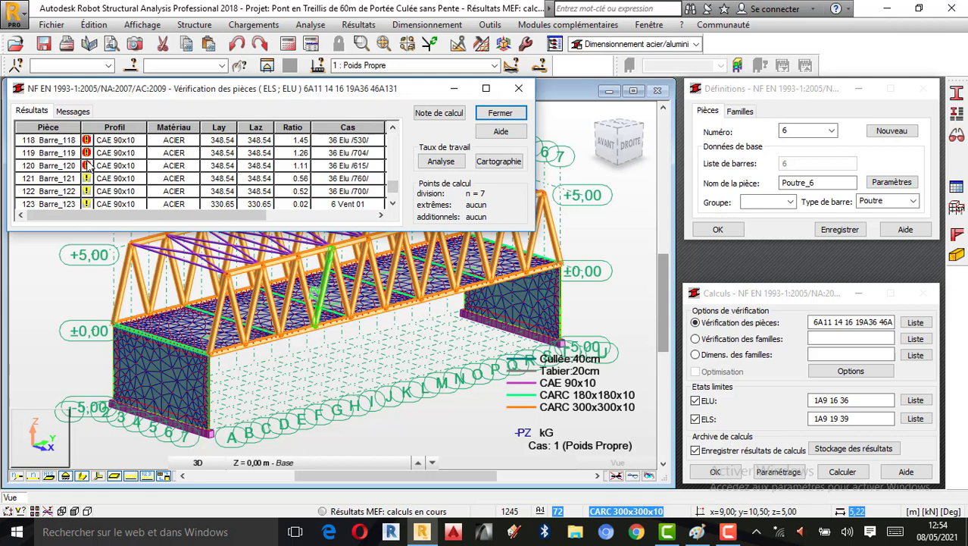
pyautogui.click(393, 131)
pyautogui.click(393, 131)
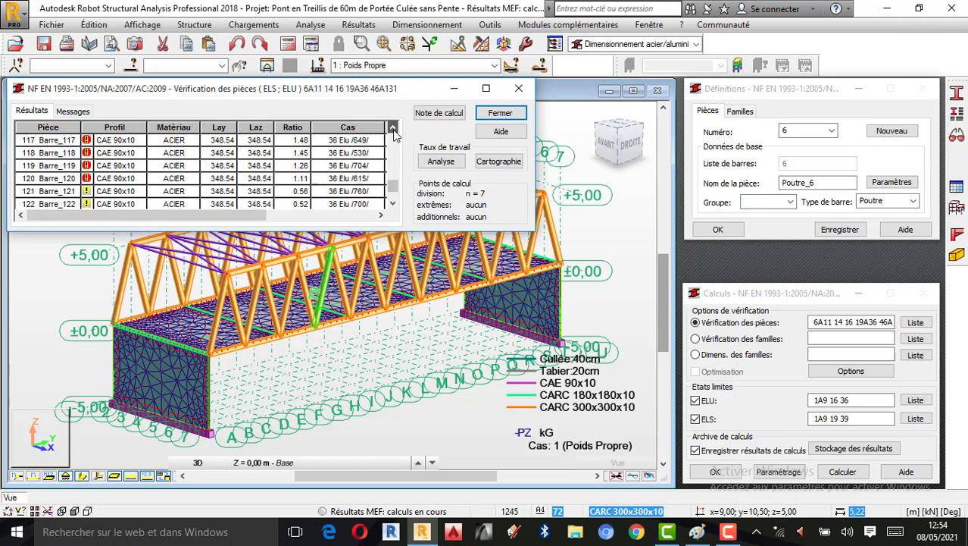
pyautogui.click(392, 130)
pyautogui.click(393, 131)
pyautogui.click(393, 130)
pyautogui.click(392, 130)
pyautogui.click(393, 131)
pyautogui.click(393, 130)
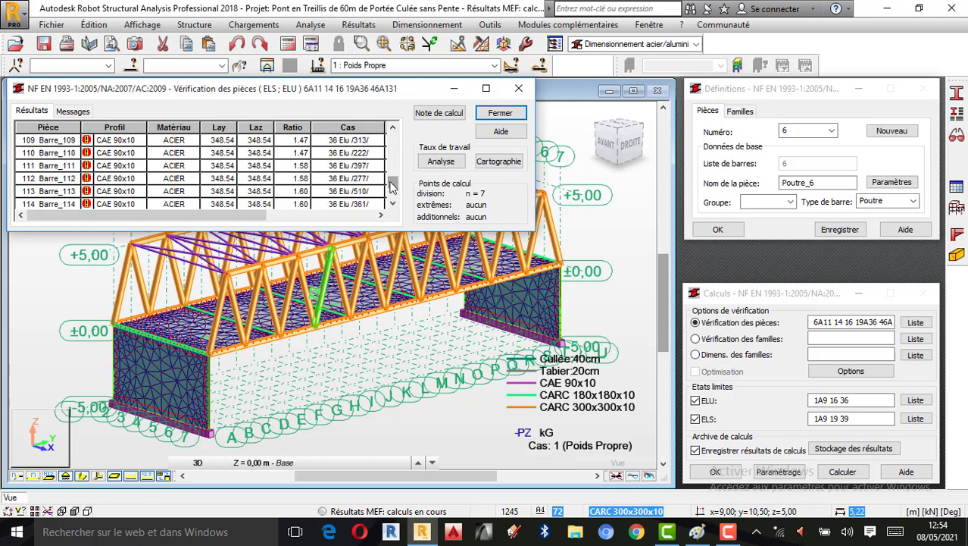
pyautogui.moveTo(392, 185); pyautogui.dragTo(397, 127)
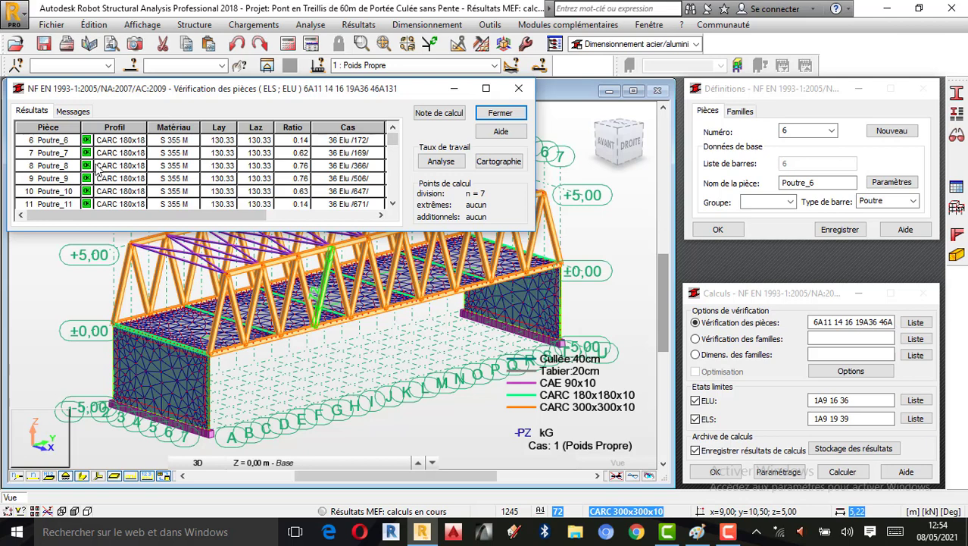
# Review the verification messages, then close the results and save them to the archive under the proposed name
pyautogui.click(73, 112)
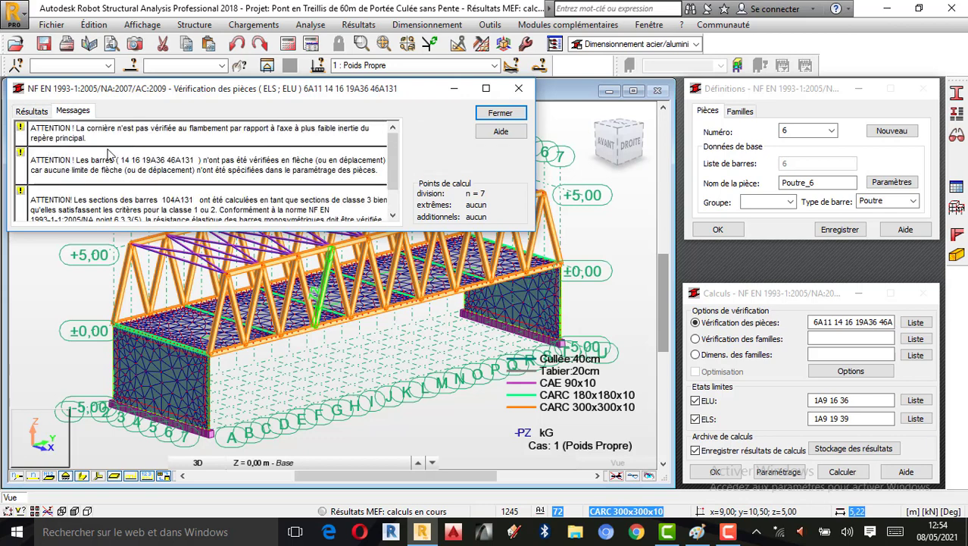
pyautogui.click(31, 112)
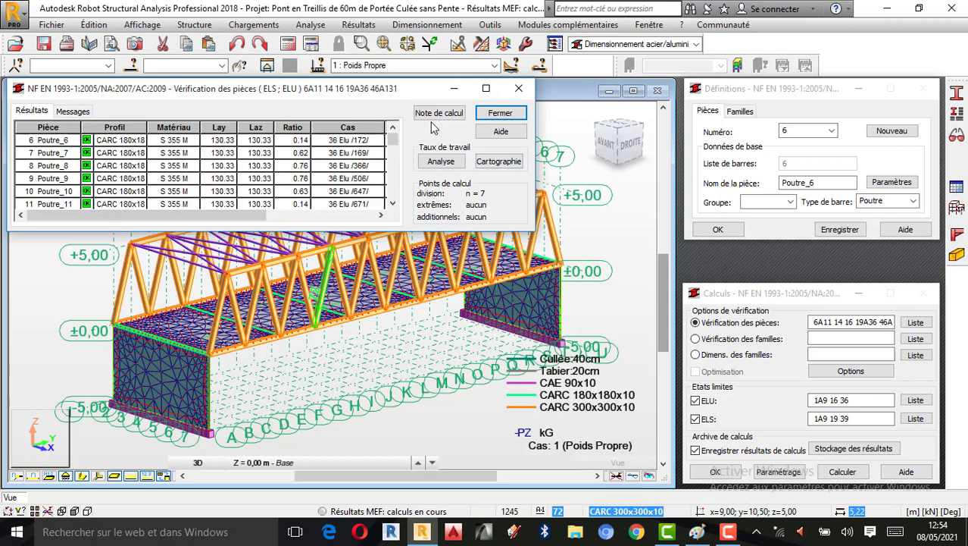
pyautogui.click(515, 118)
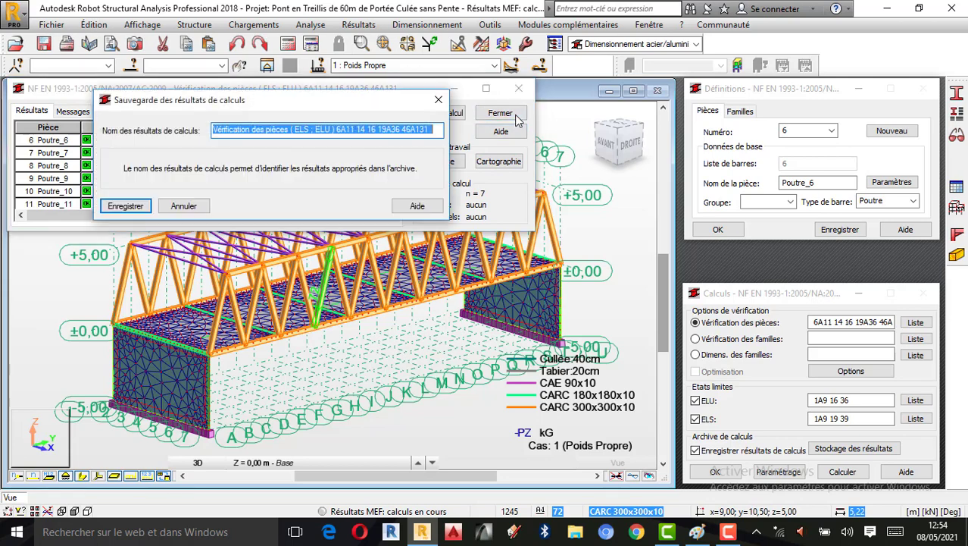
pyautogui.click(141, 208)
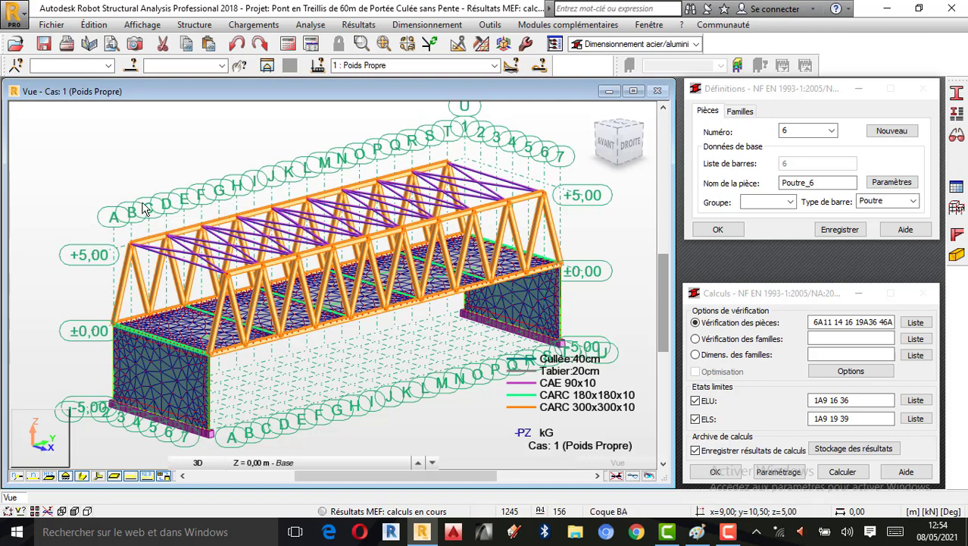
# Create a new family number 1, name it Membrune, and keep ACIER Defaut as its material
pyautogui.click(740, 114)
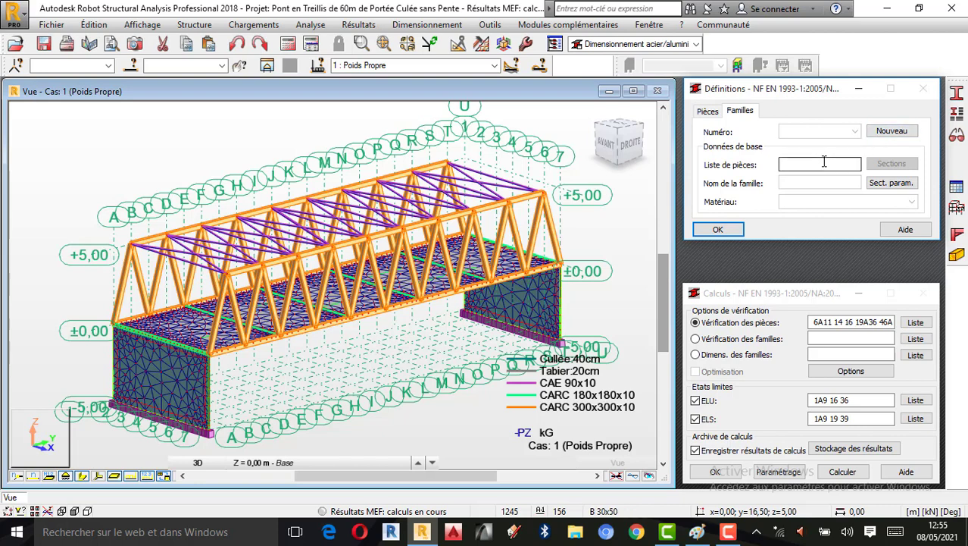
pyautogui.click(893, 133)
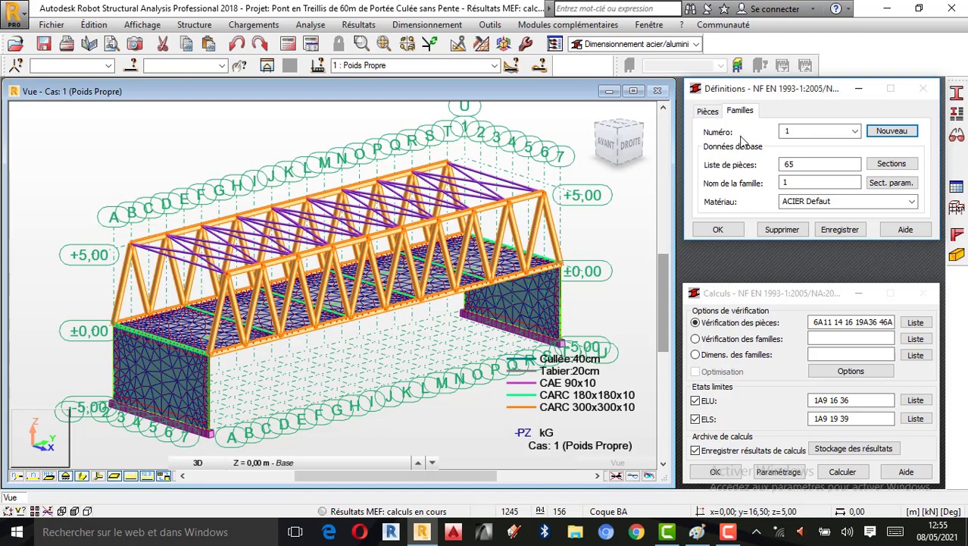
pyautogui.click(856, 132)
pyautogui.click(854, 133)
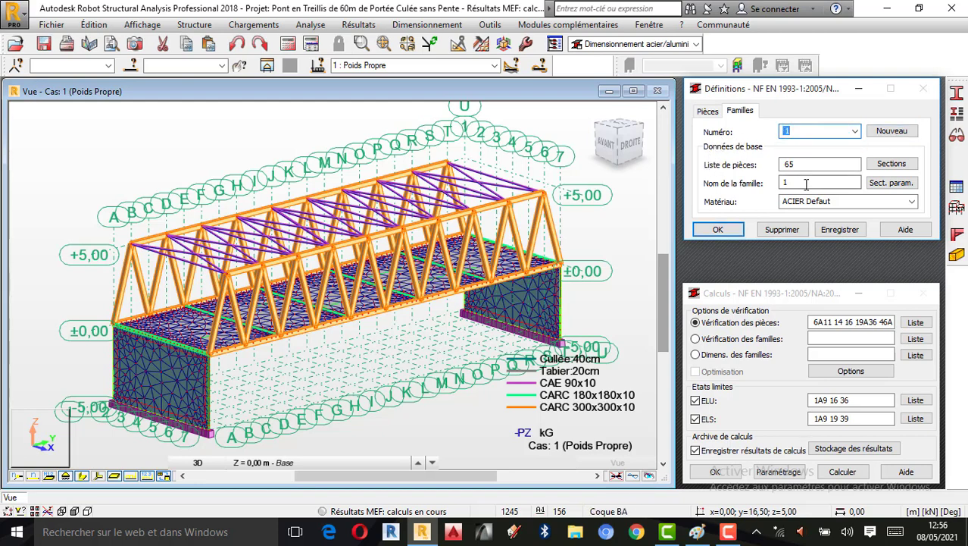
pyautogui.doubleClick(831, 184)
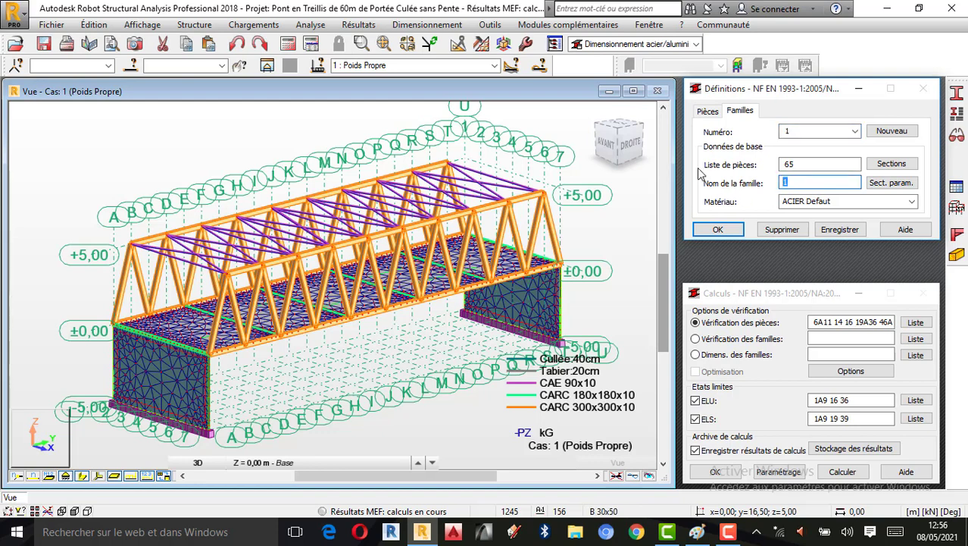
pyautogui.write('Membrun')
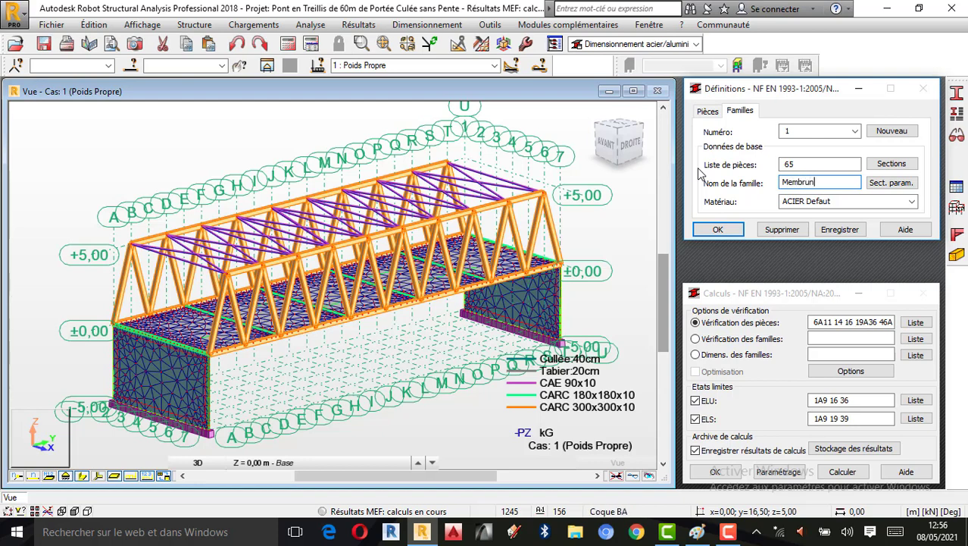
pyautogui.write('e')
pyautogui.click(912, 202)
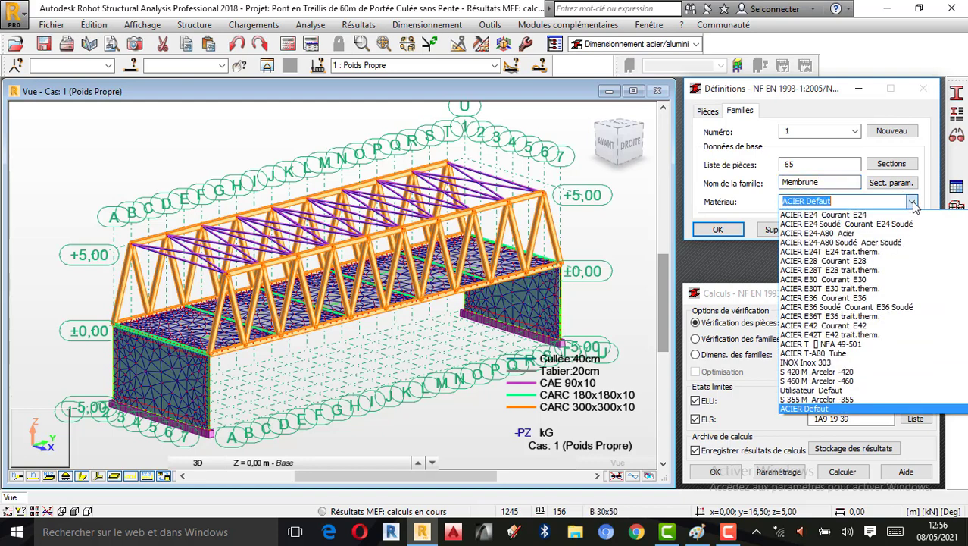
pyautogui.click(911, 201)
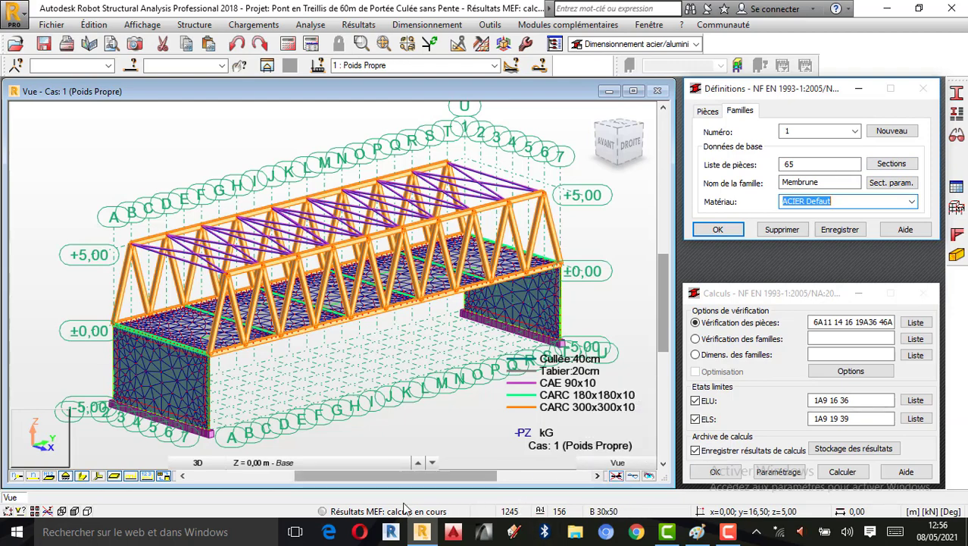
pyautogui.click(727, 532)
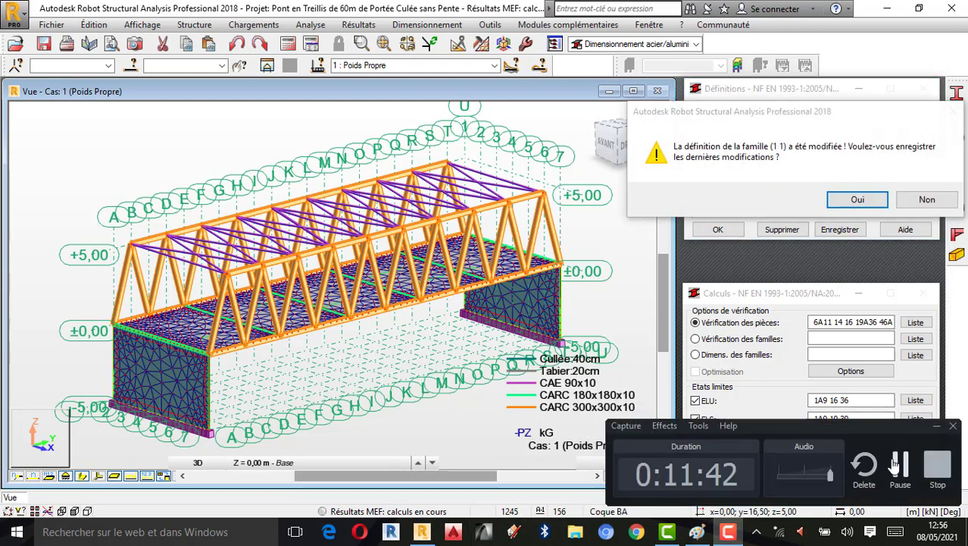
pyautogui.click(895, 464)
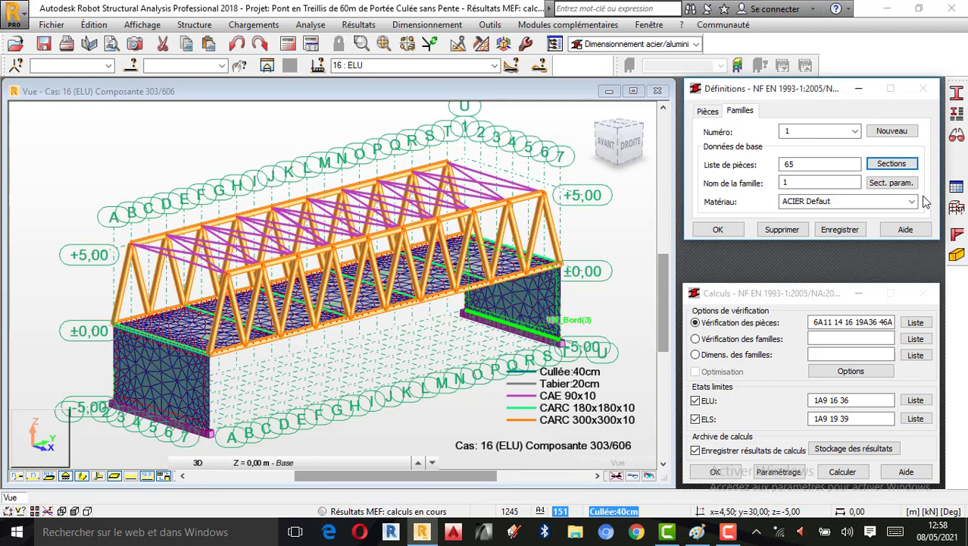
# Assign all CARC profiles from the OTUA database as family 1's sections and keep ACIER Defaut as its material
pyautogui.click(892, 165)
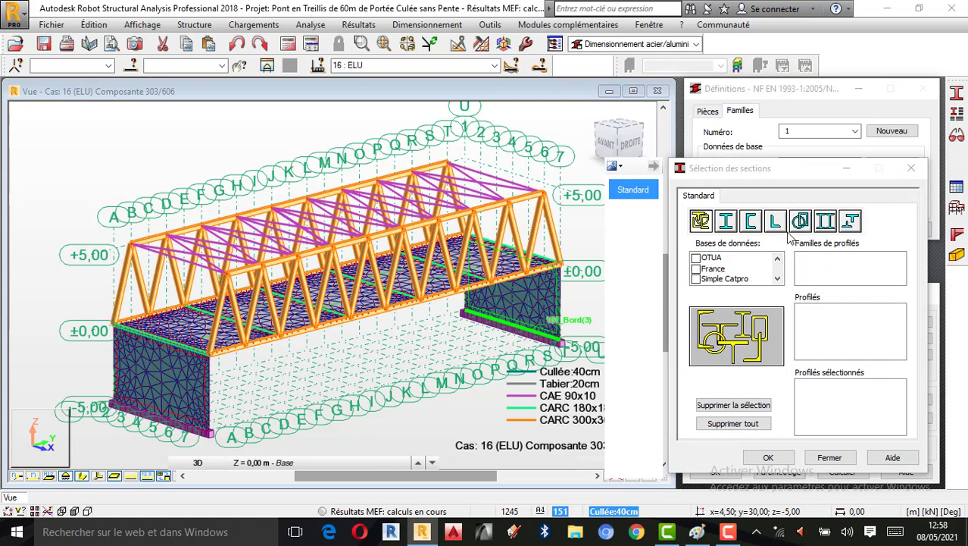
pyautogui.click(703, 258)
pyautogui.click(801, 226)
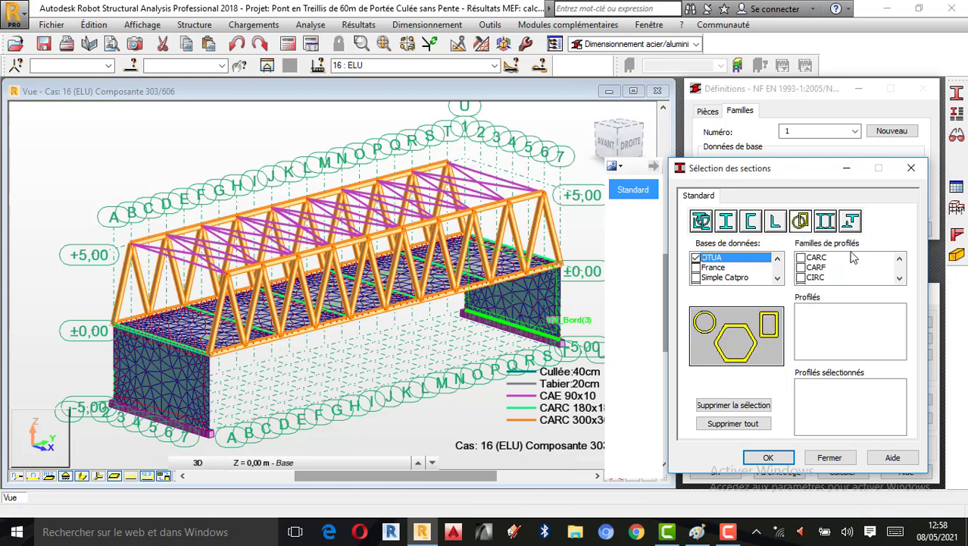
pyautogui.click(801, 259)
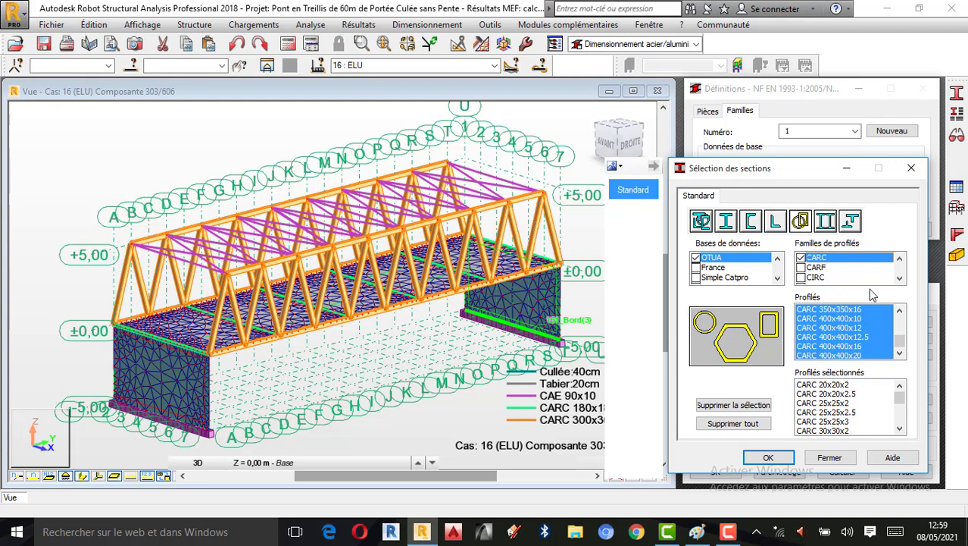
pyautogui.click(900, 355)
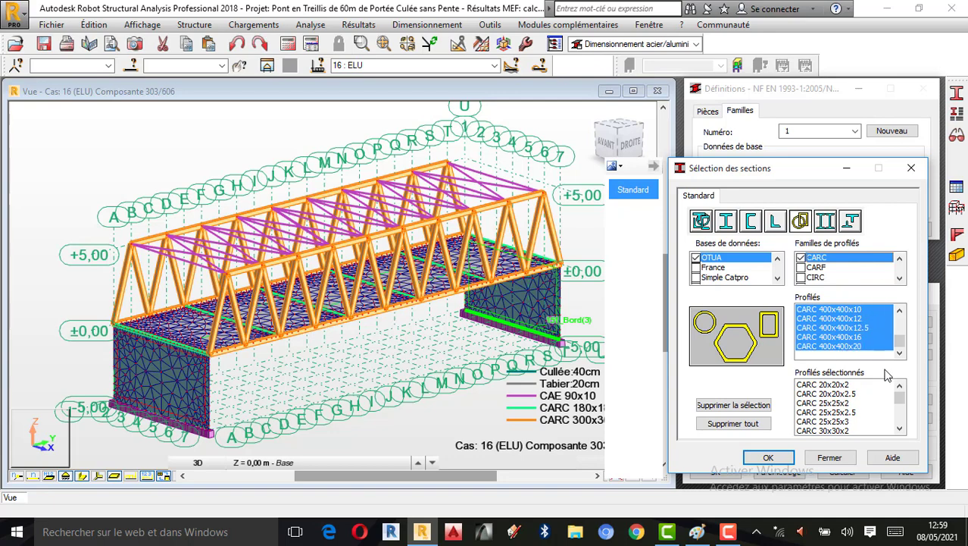
pyautogui.click(900, 428)
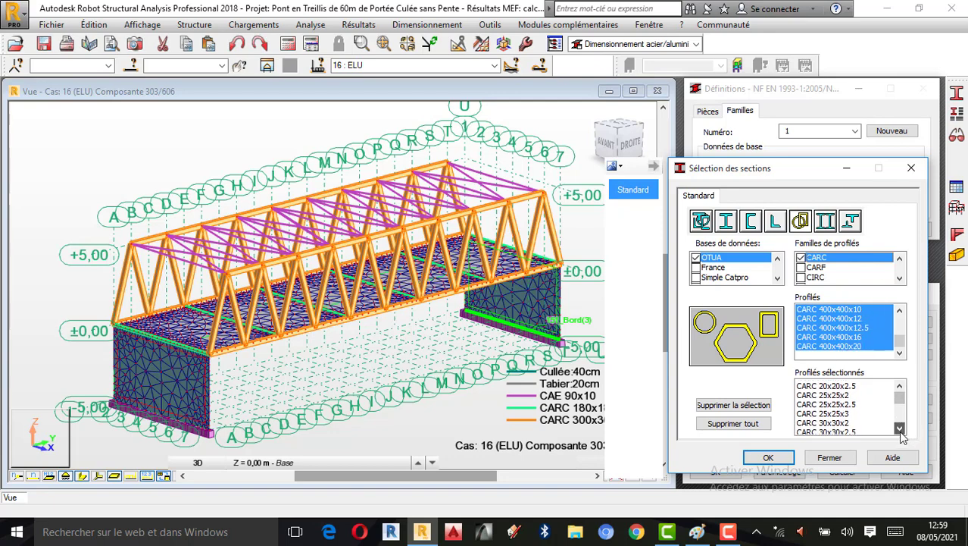
pyautogui.click(768, 456)
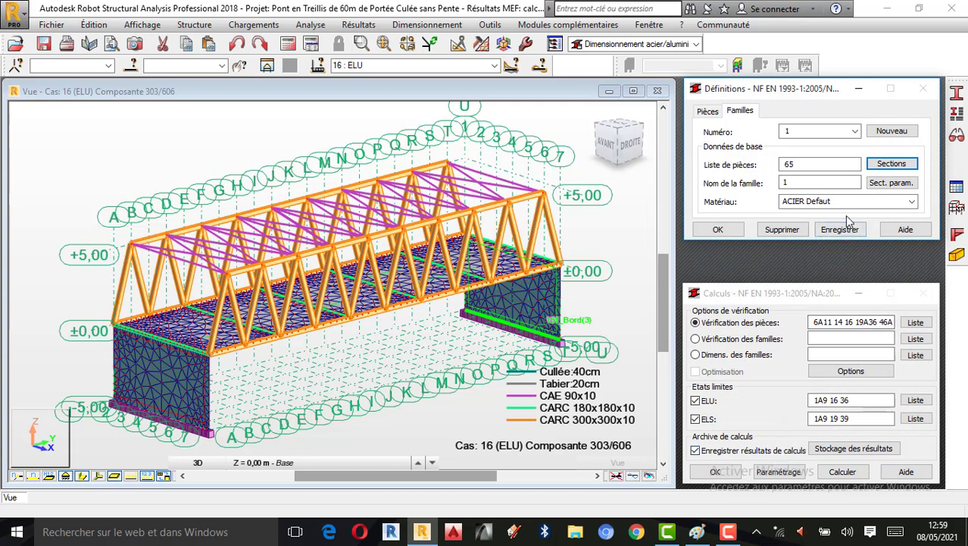
pyautogui.click(912, 202)
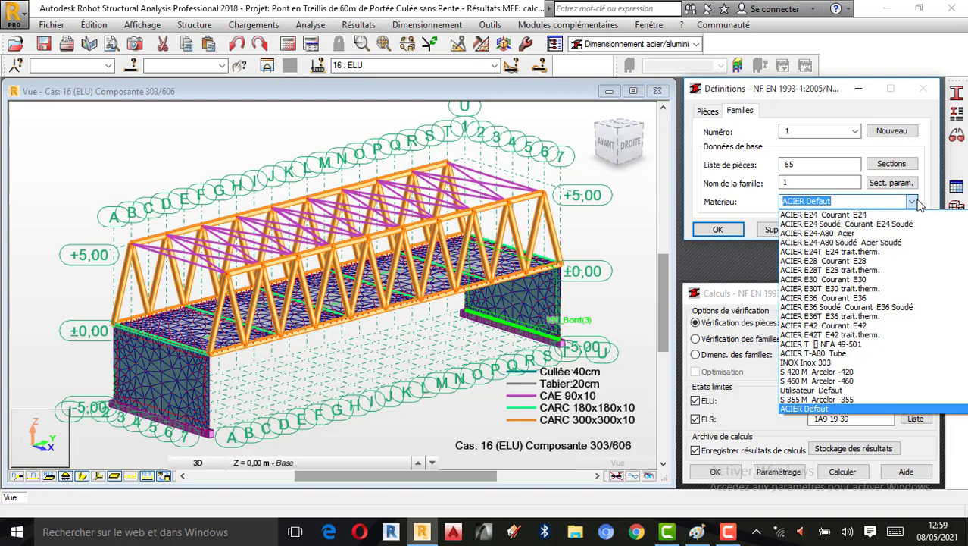
pyautogui.click(914, 202)
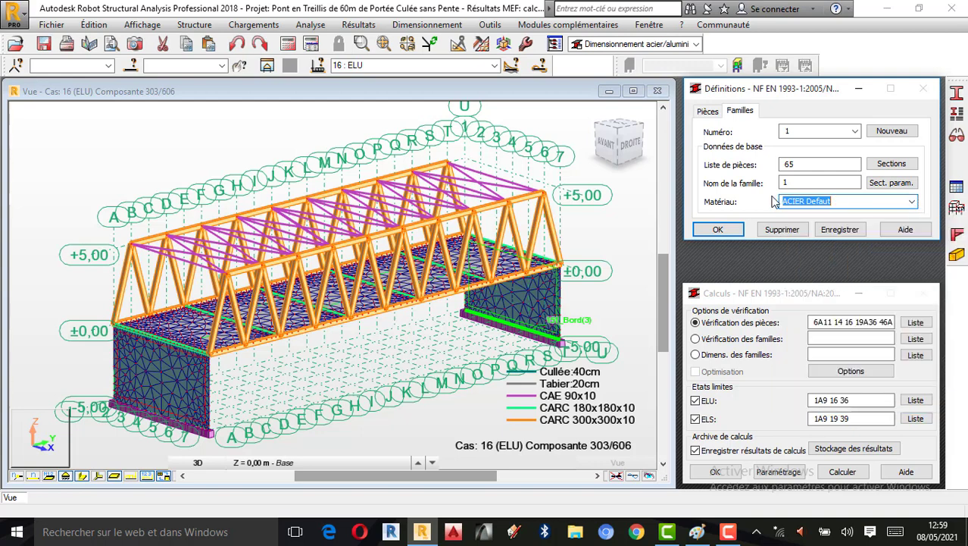
# Open the graphical selection for bars and list them by their section attribute
pyautogui.click(817, 167)
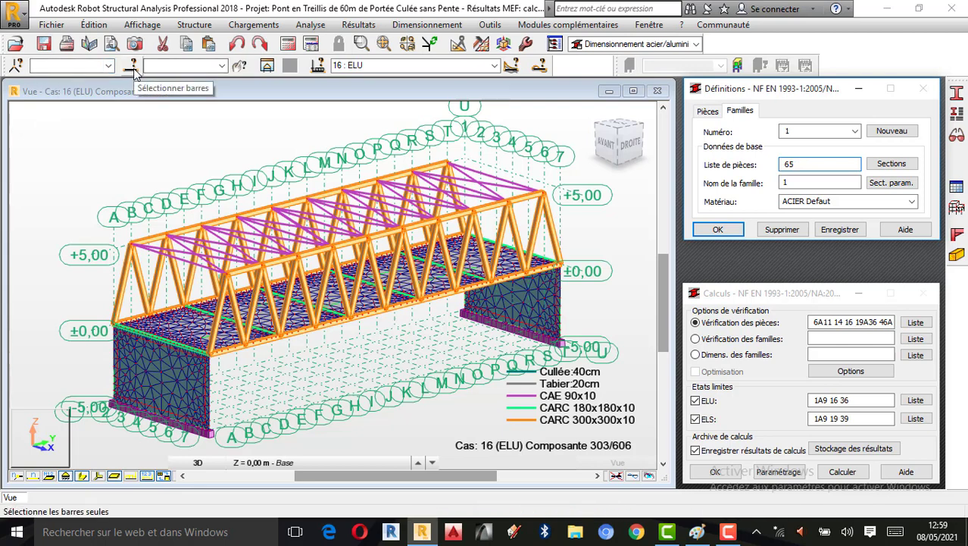
pyautogui.click(240, 67)
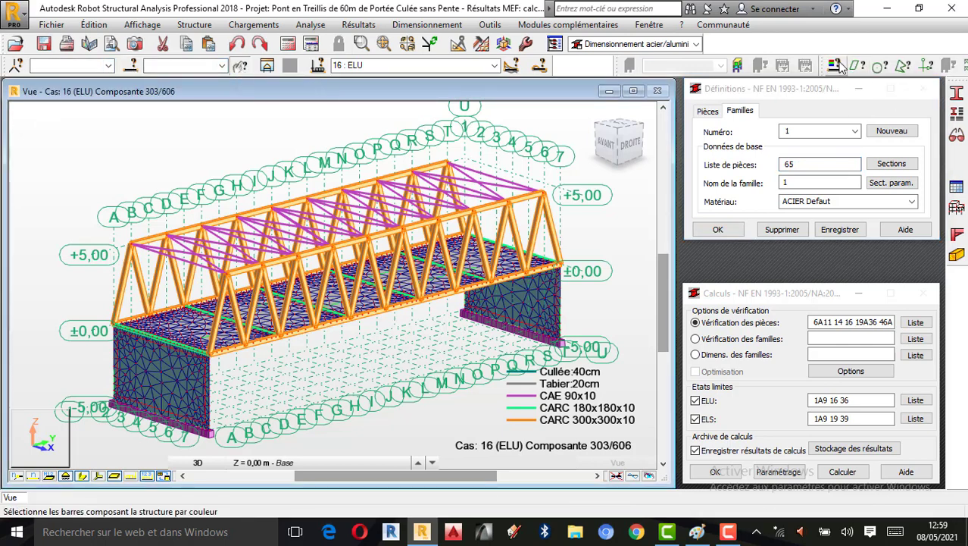
pyautogui.moveTo(790, 89); pyautogui.dragTo(81, 86)
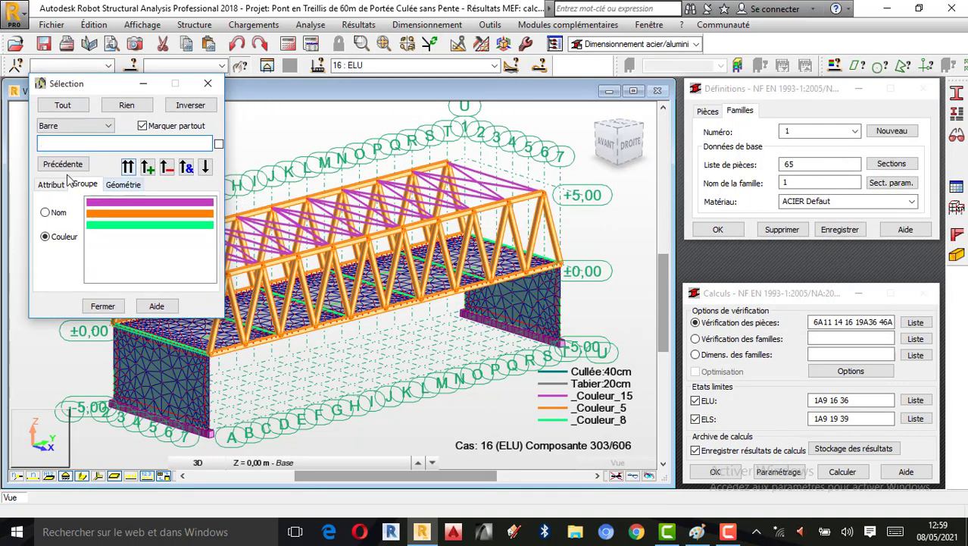
pyautogui.click(81, 127)
pyautogui.click(48, 148)
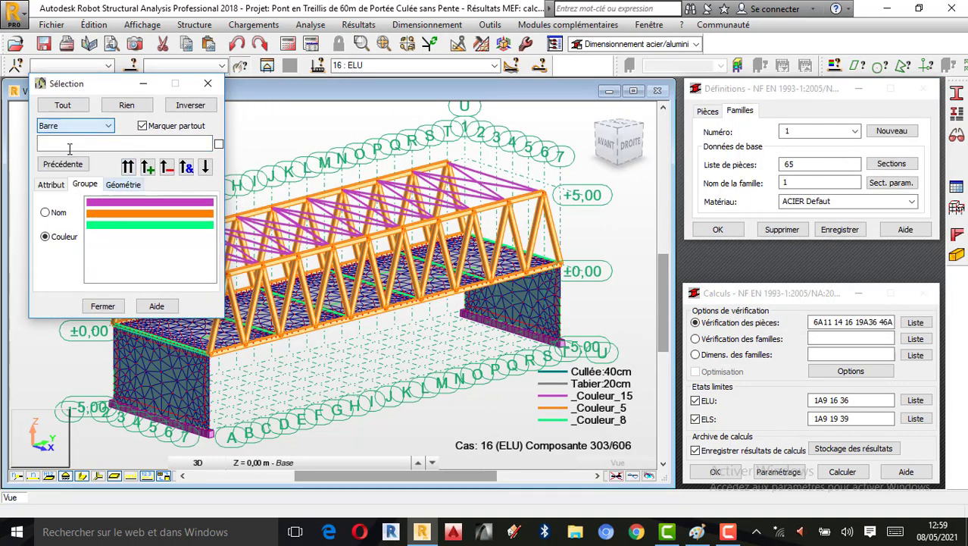
pyautogui.click(52, 185)
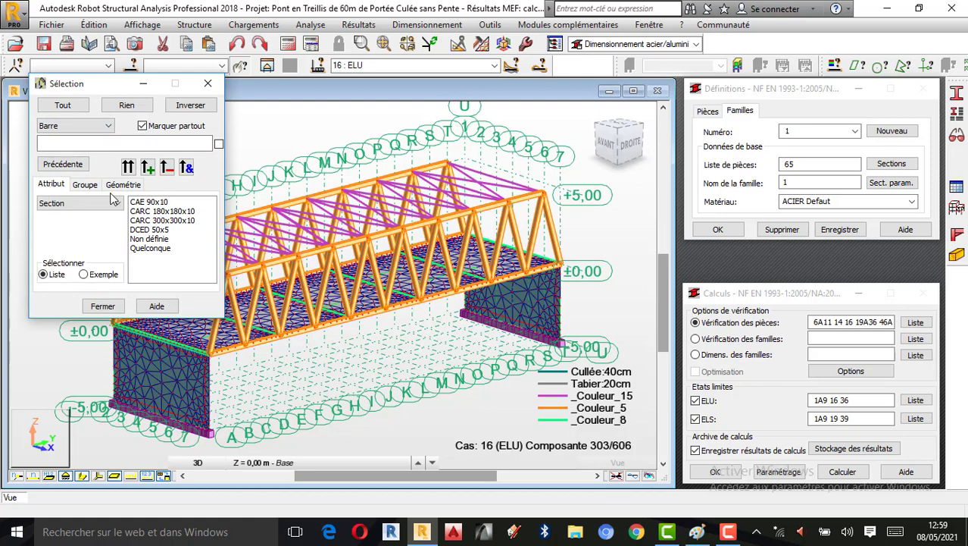
pyautogui.moveTo(110, 83); pyautogui.dragTo(98, 22)
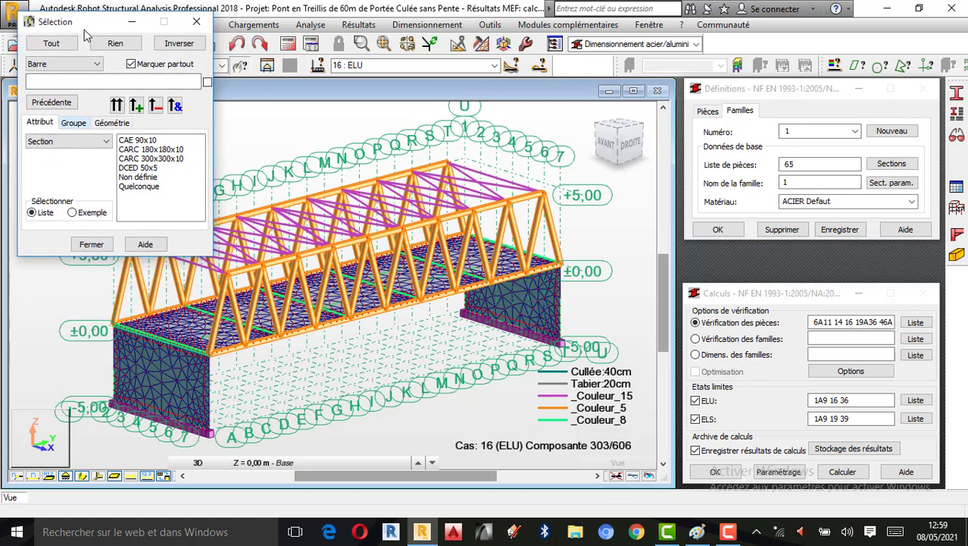
# Select all bars with the sections CAE 90x10, CARC 180x180x10 and CARC 300x300x10
pyautogui.click(145, 141)
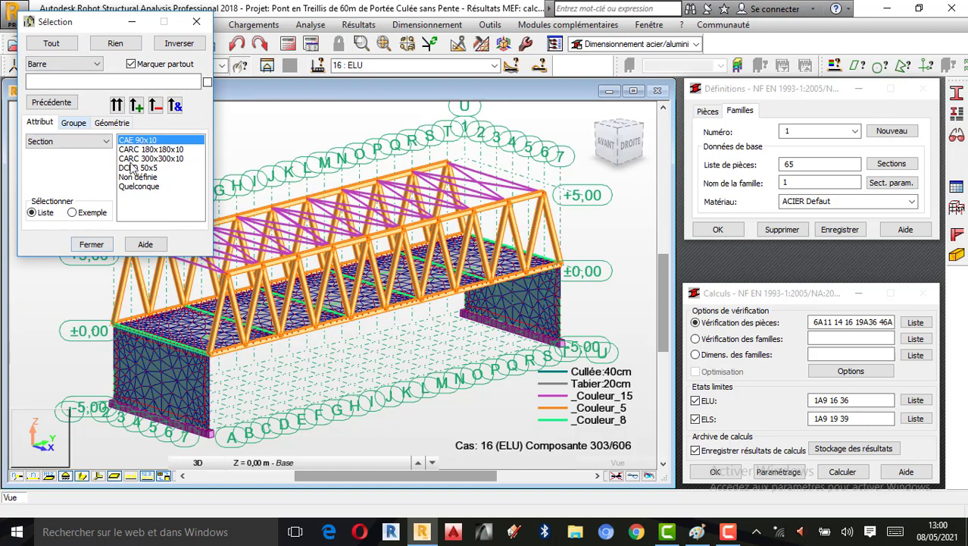
pyautogui.click(134, 106)
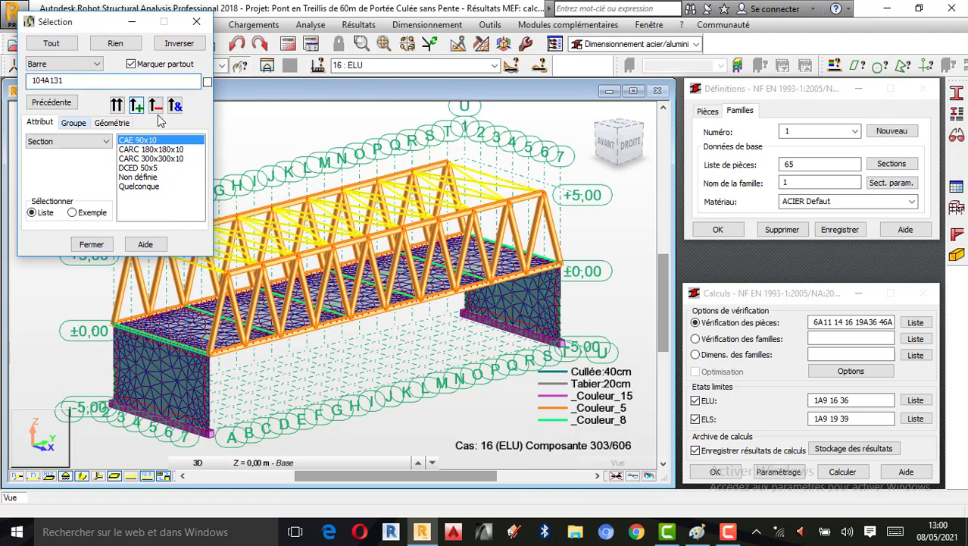
pyautogui.click(132, 150)
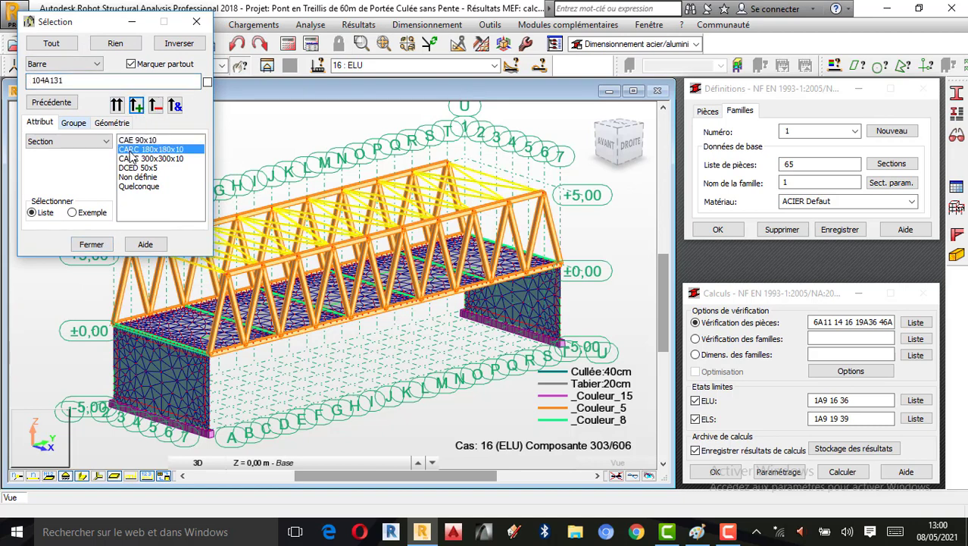
pyautogui.click(135, 106)
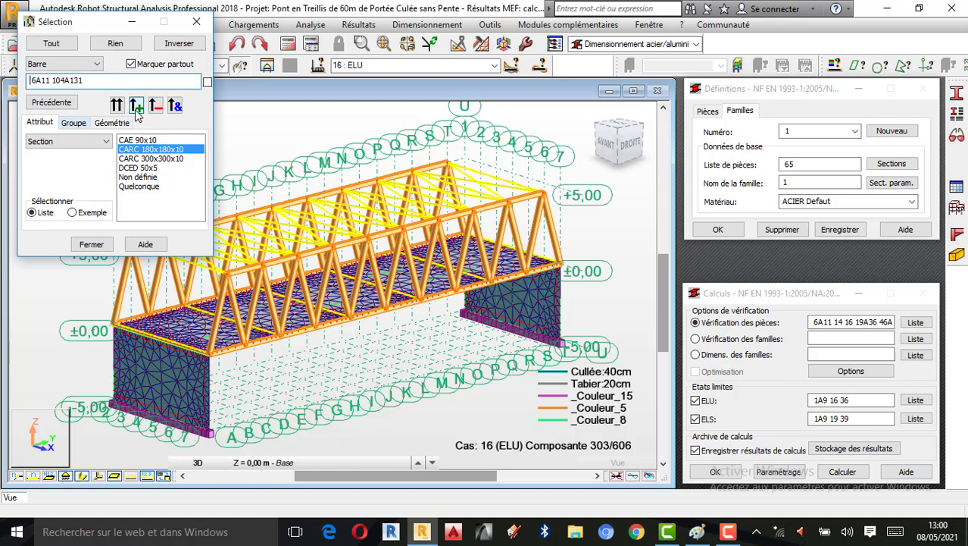
pyautogui.click(145, 159)
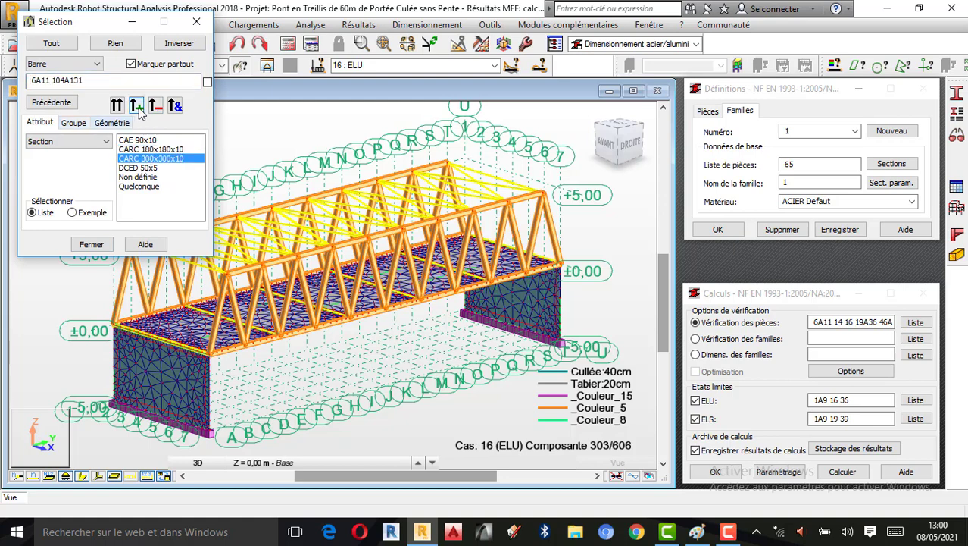
pyautogui.click(136, 107)
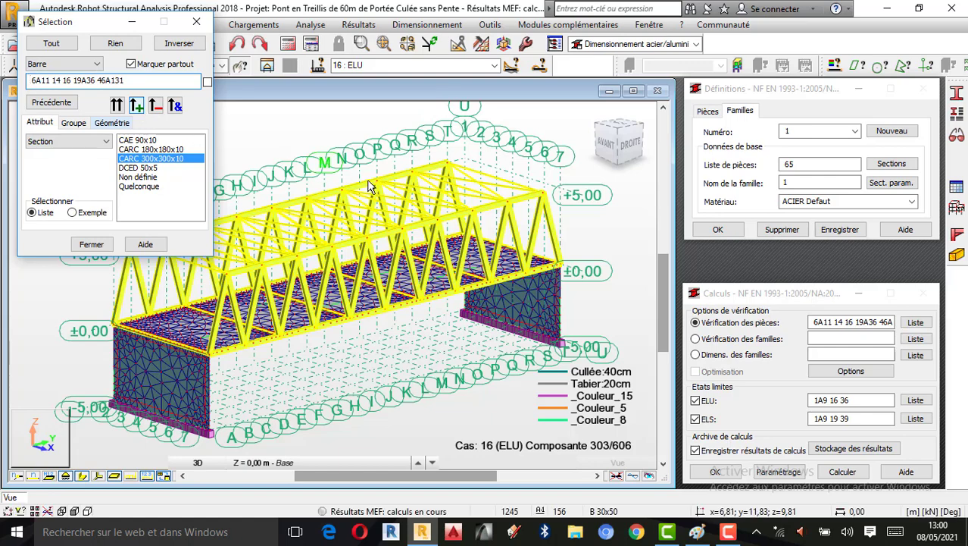
# Examine the selected bars on the bridge in 3D, and clear the selection
pyautogui.scroll(-1, 430, 239)
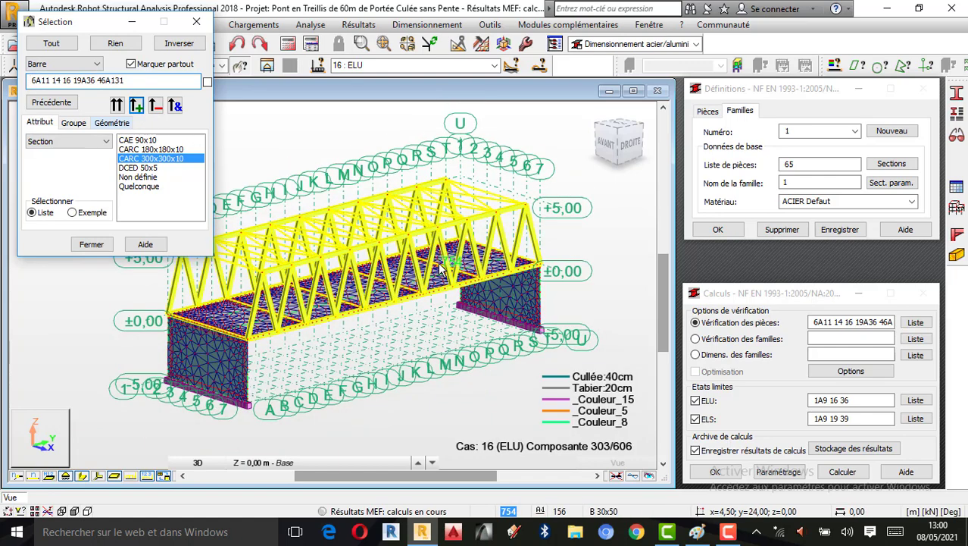
pyautogui.rightClick(314, 130)
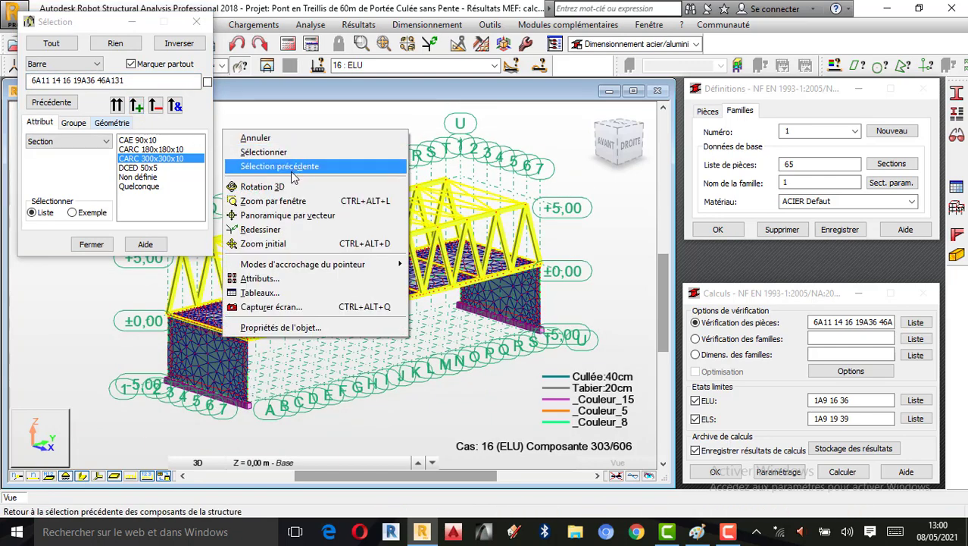
pyautogui.click(280, 186)
pyautogui.moveTo(282, 192); pyautogui.dragTo(260, 145)
pyautogui.rightClick(260, 137)
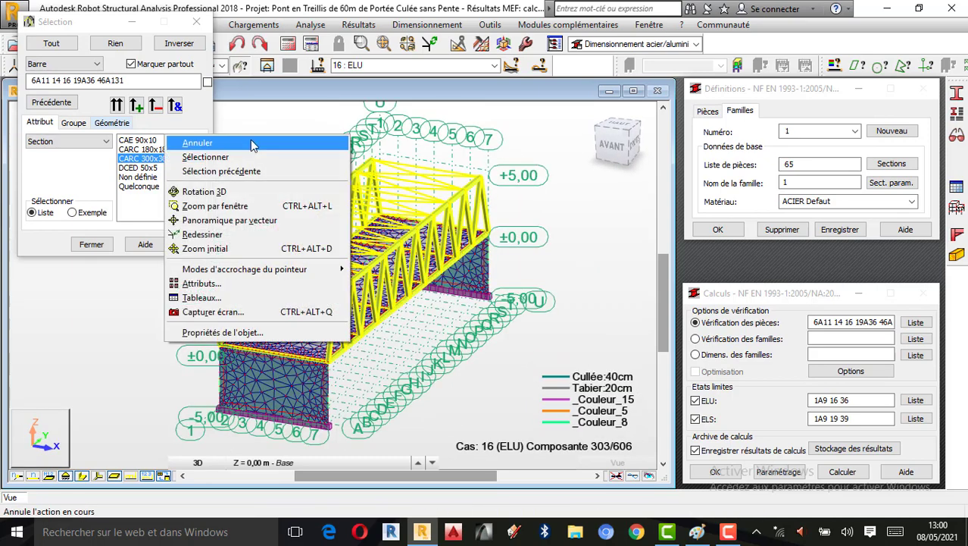
pyautogui.click(253, 139)
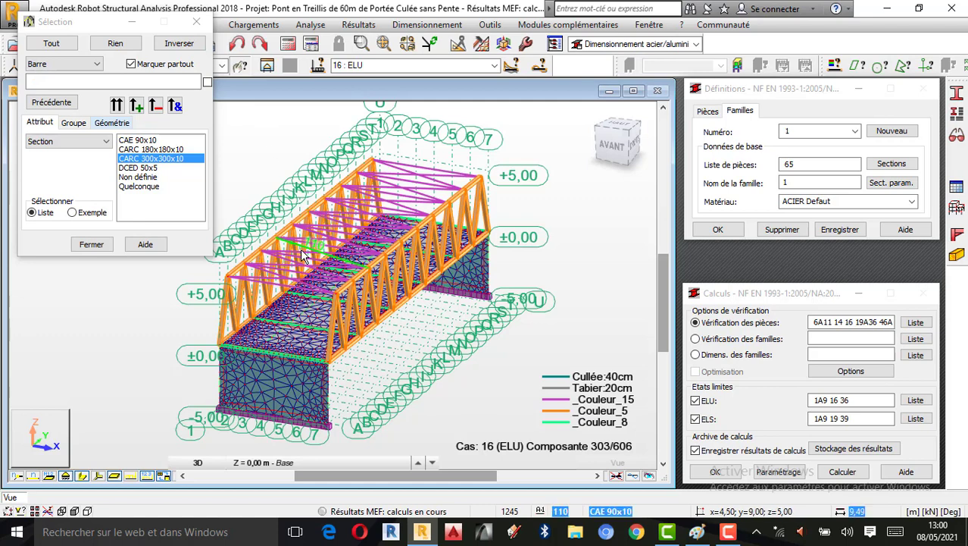
# Select only the CAE 90x10 bars to locate them in the model, and clear the selection
pyautogui.click(148, 140)
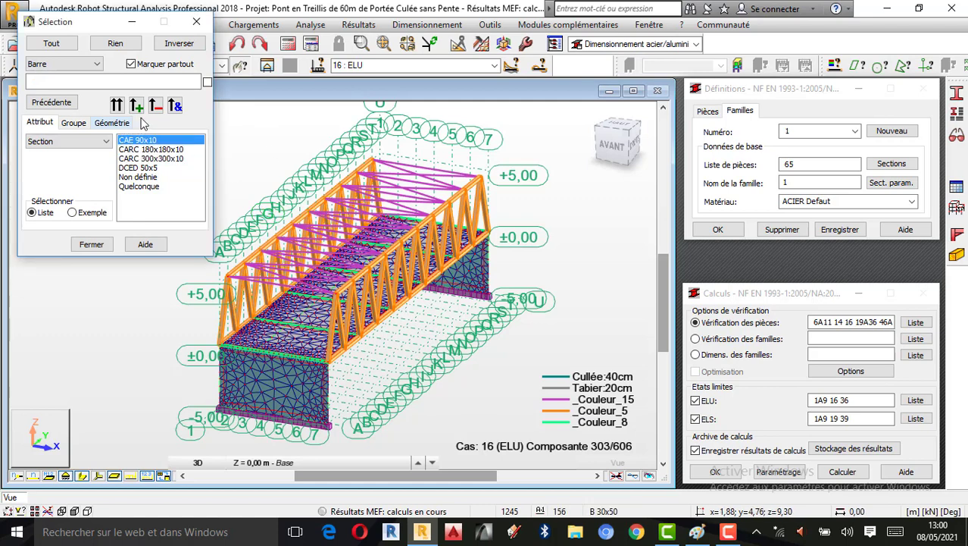
pyautogui.click(136, 105)
pyautogui.click(244, 137)
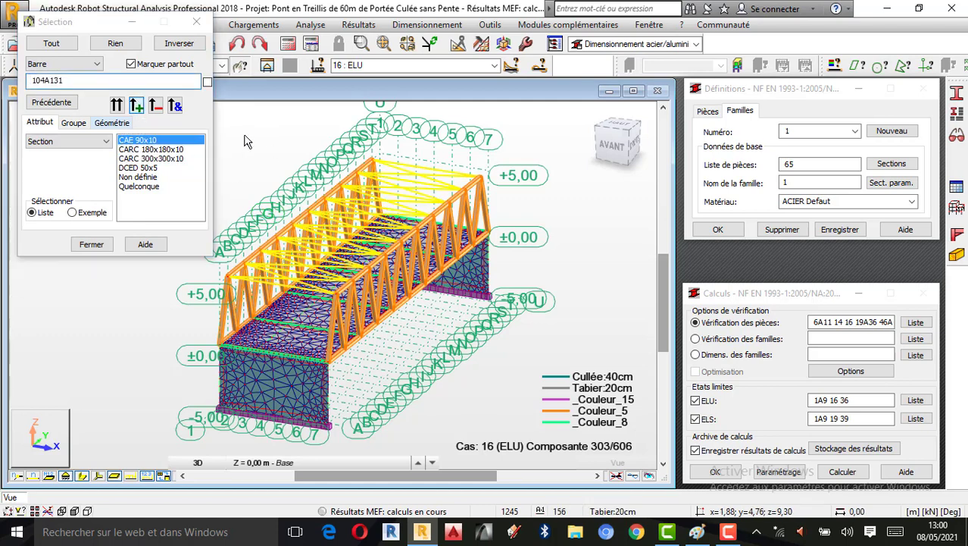
# Select the CARC 300x300x10 bars and examine their position in the bridge from several angles
pyautogui.click(162, 159)
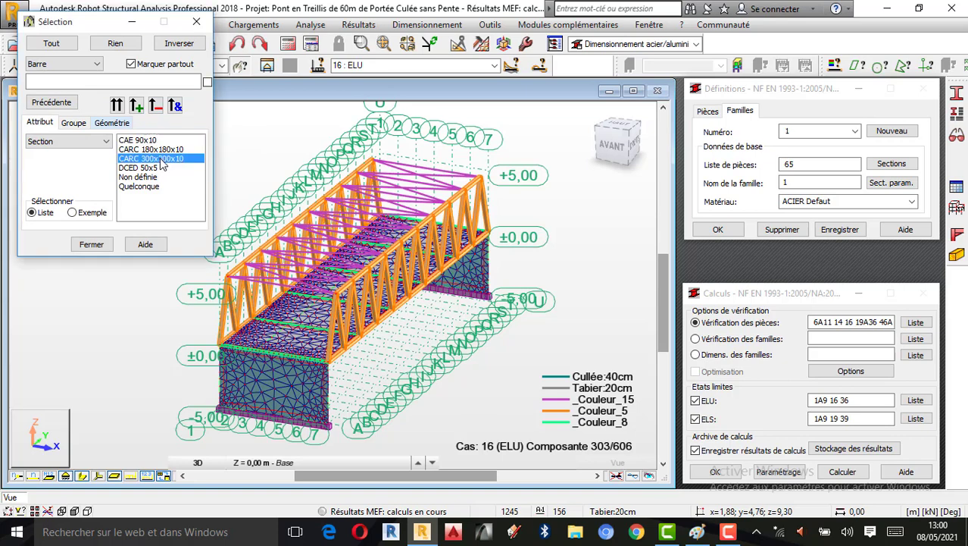
pyautogui.click(136, 105)
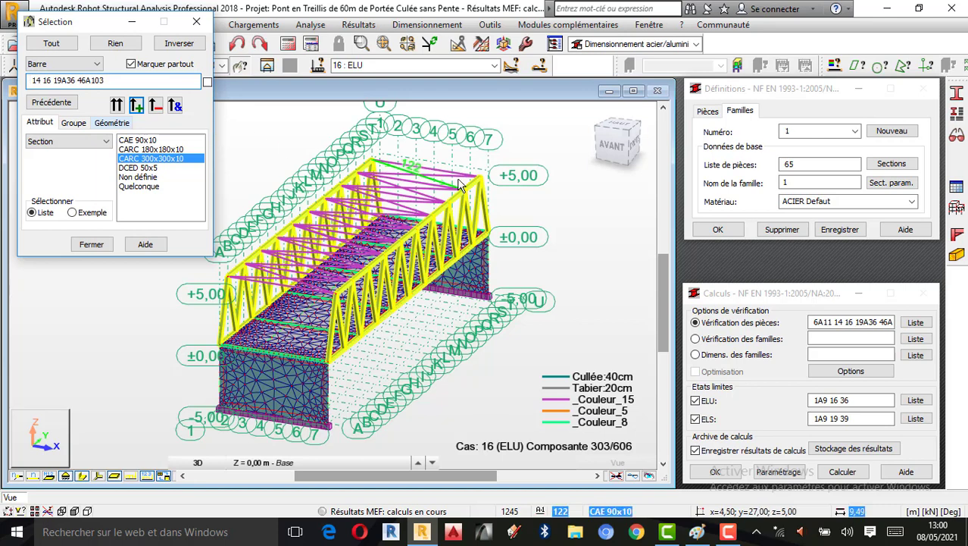
pyautogui.rightClick(501, 207)
pyautogui.click(543, 268)
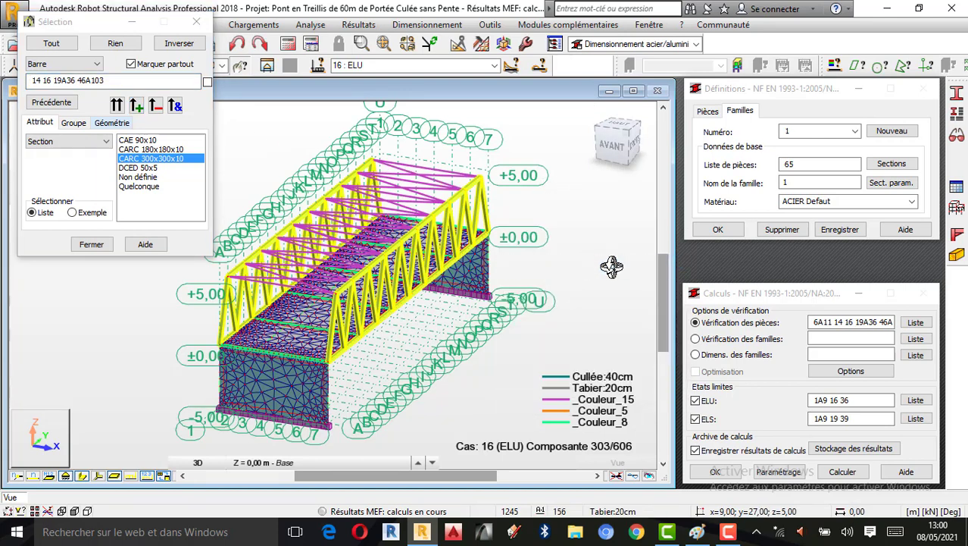
pyautogui.scroll(-1, 611, 267)
pyautogui.moveTo(79, 30); pyautogui.dragTo(80, 171)
pyautogui.rightClick(504, 231)
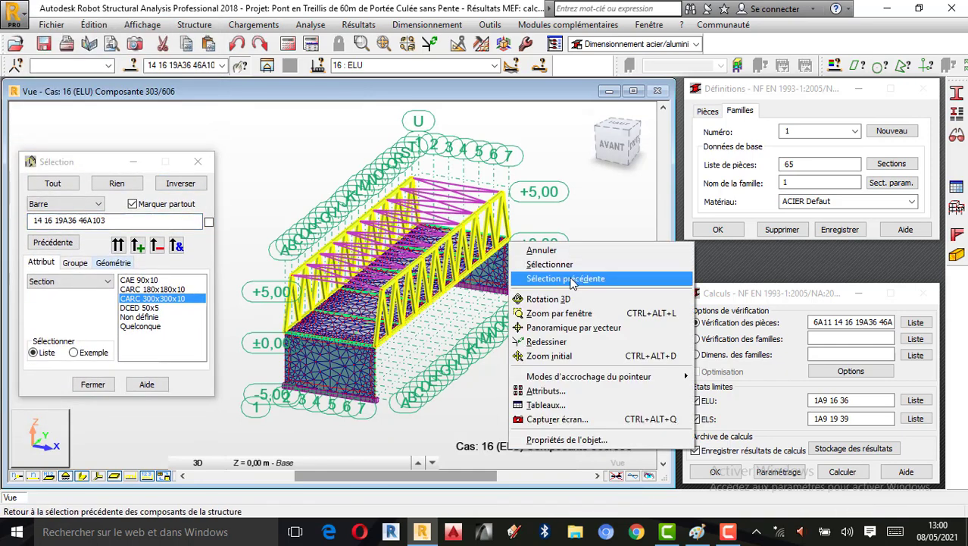
pyautogui.click(558, 292)
pyautogui.moveTo(558, 292); pyautogui.dragTo(606, 258)
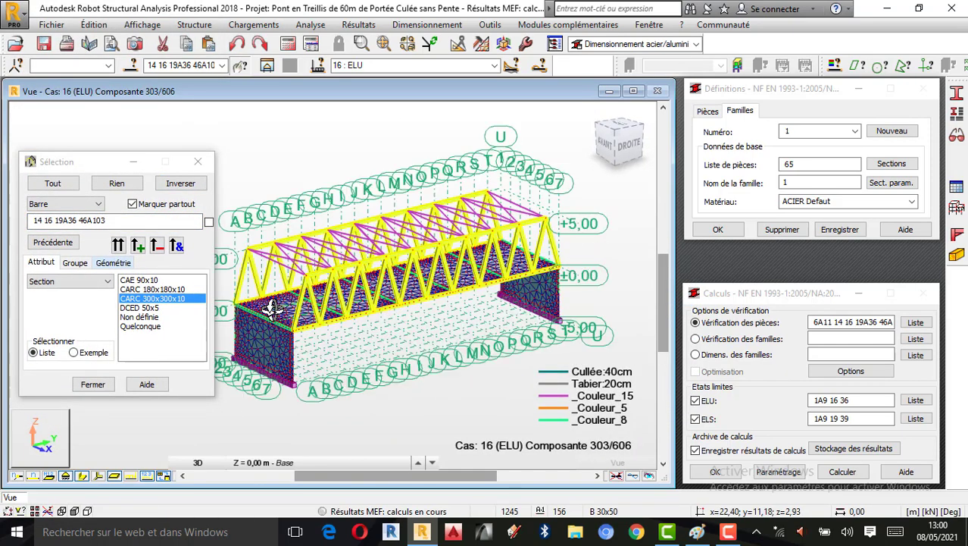
pyautogui.scroll(1, 295, 308)
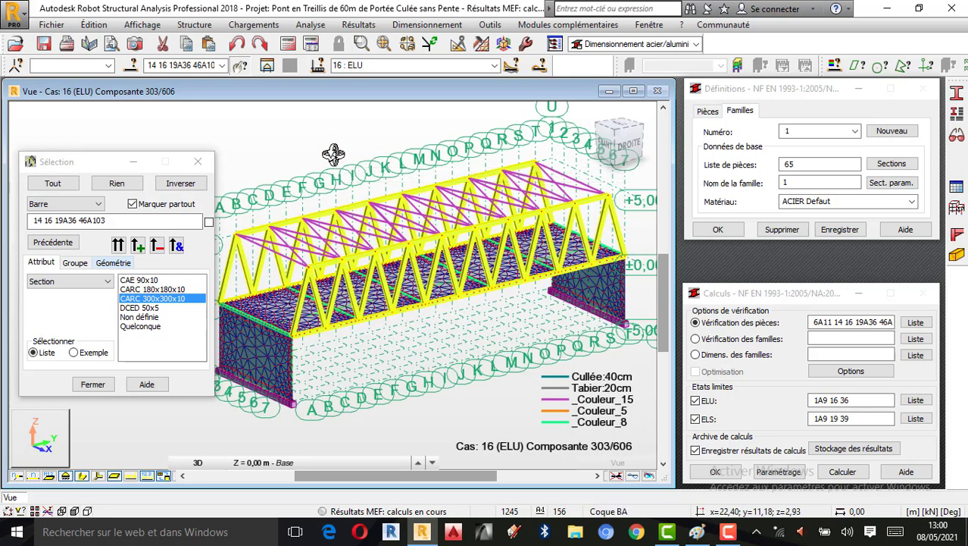
# Close the bar selection dialog and deselect the CARC 300x300x10 bars
pyautogui.click(197, 162)
pyautogui.rightClick(140, 144)
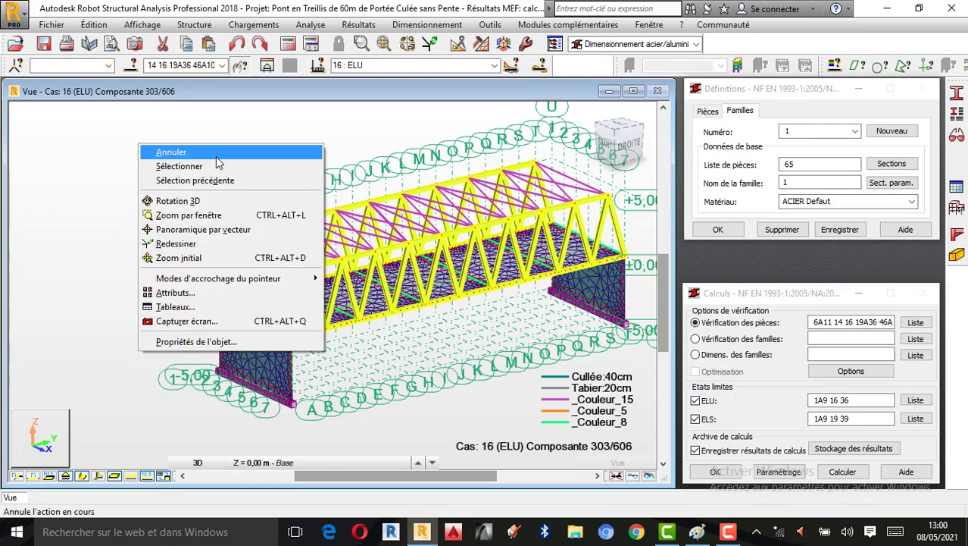
pyautogui.click(171, 152)
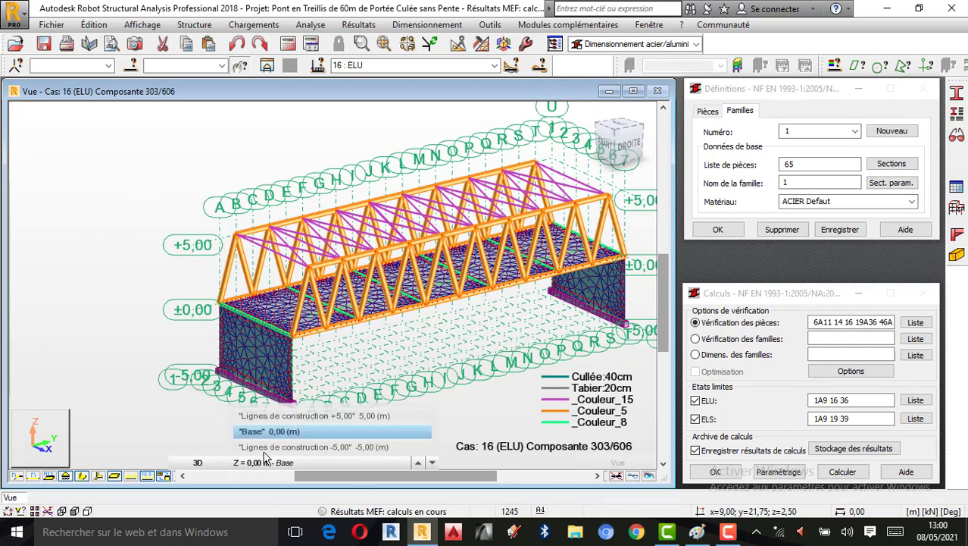
pyautogui.click(200, 462)
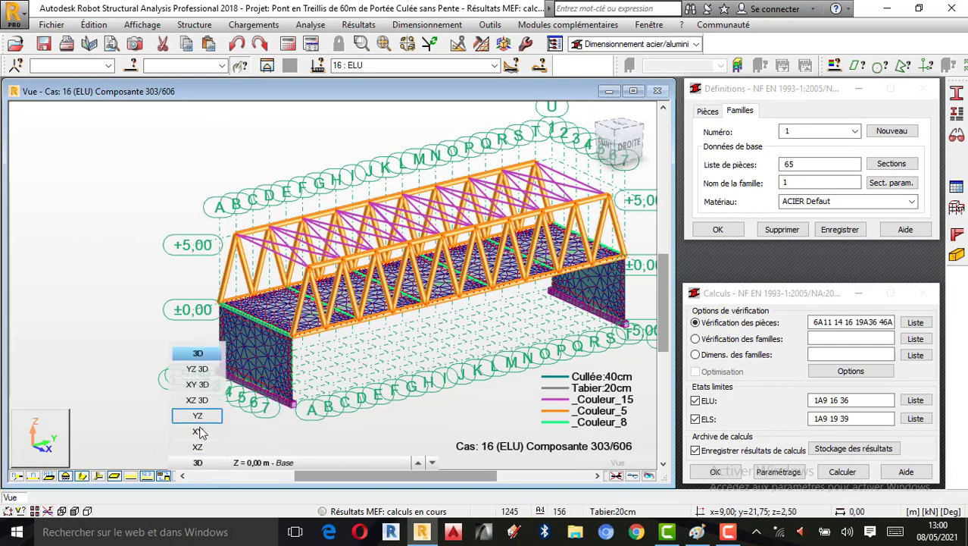
pyautogui.click(200, 431)
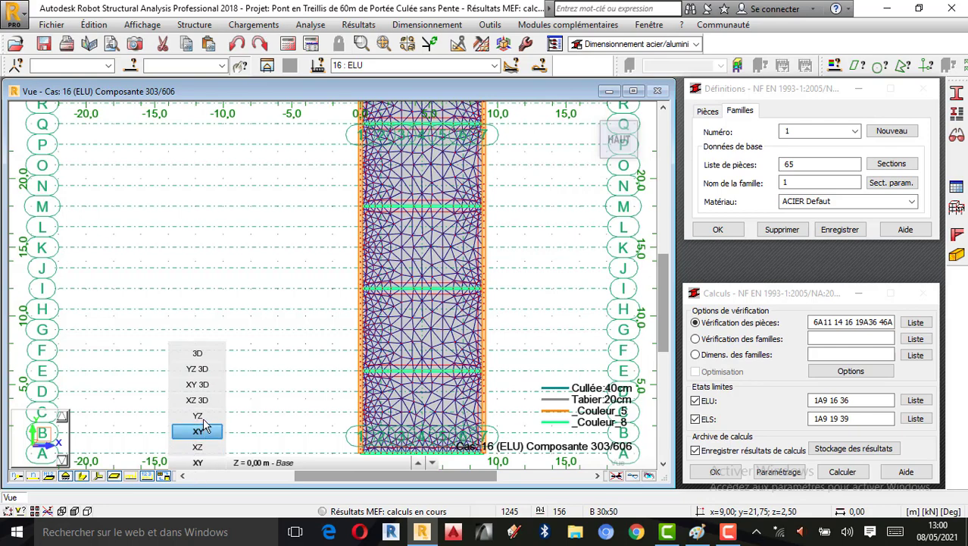
pyautogui.click(198, 416)
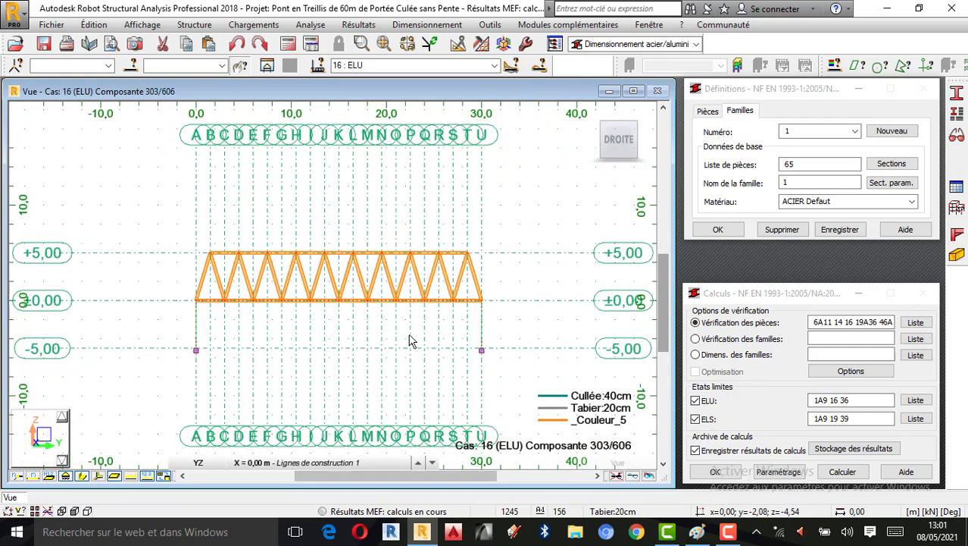
pyautogui.moveTo(530, 297); pyautogui.dragTo(530, 355)
pyautogui.click(108, 198)
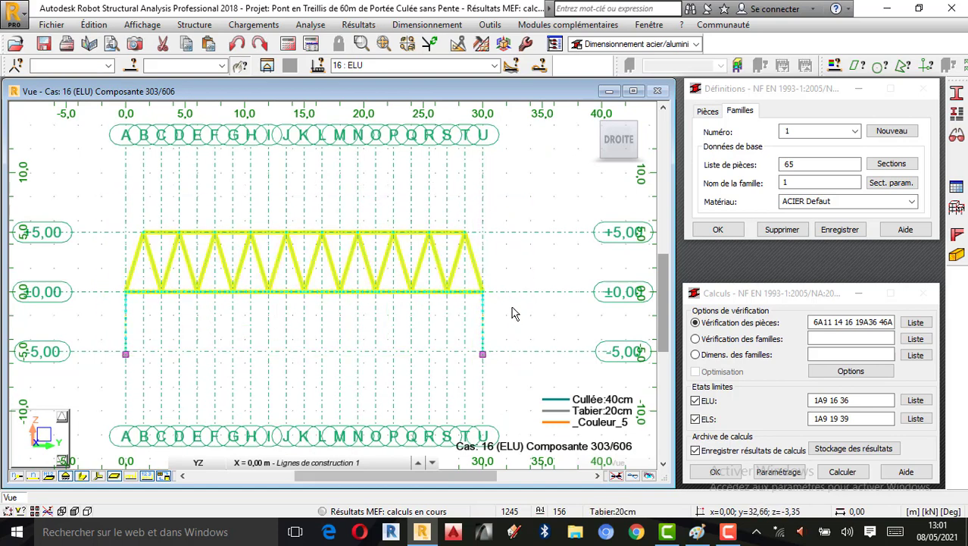
pyautogui.click(538, 270)
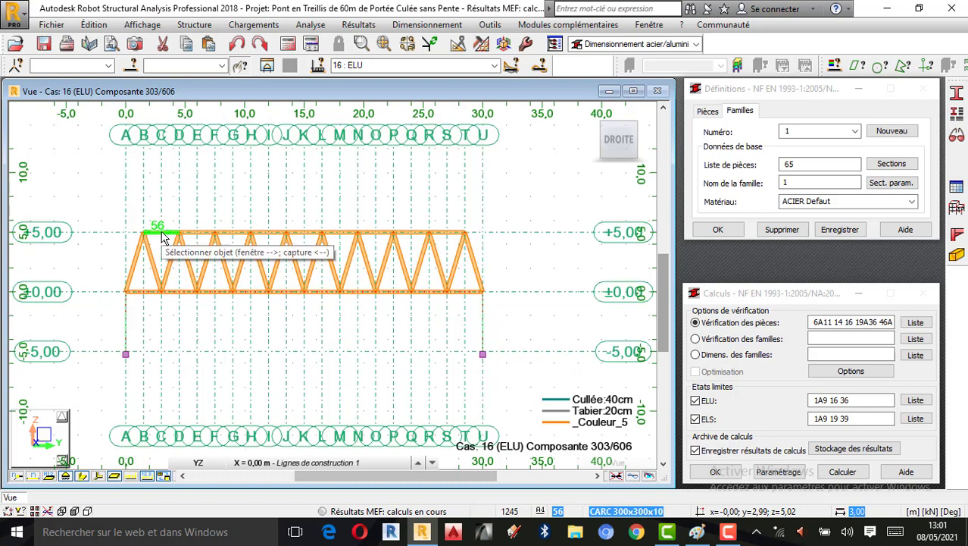
pyautogui.moveTo(556, 326); pyautogui.dragTo(550, 346)
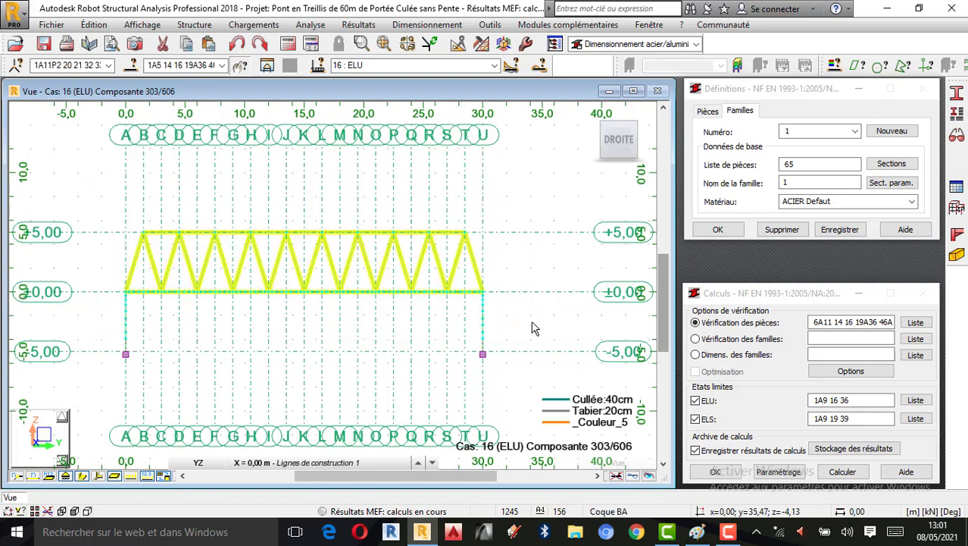
pyautogui.click(503, 297)
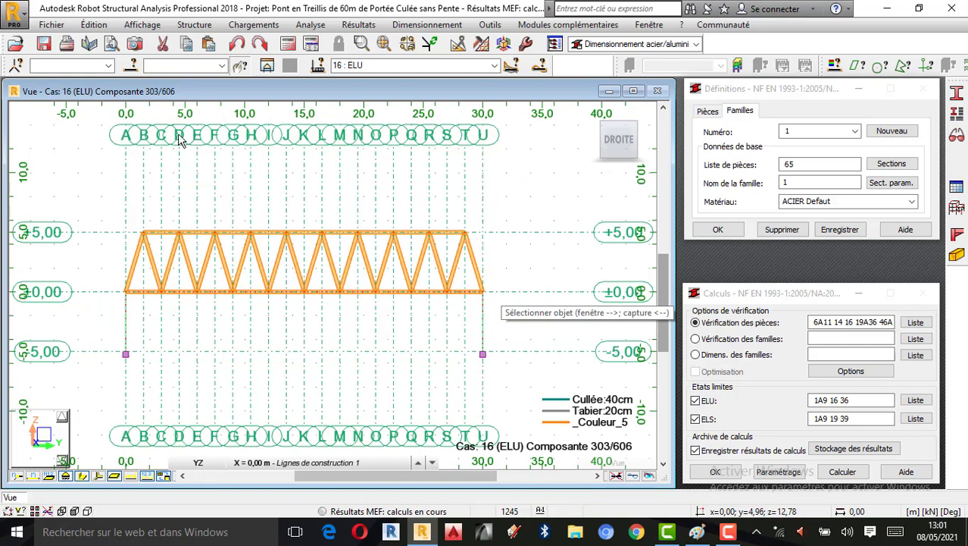
pyautogui.click(590, 113)
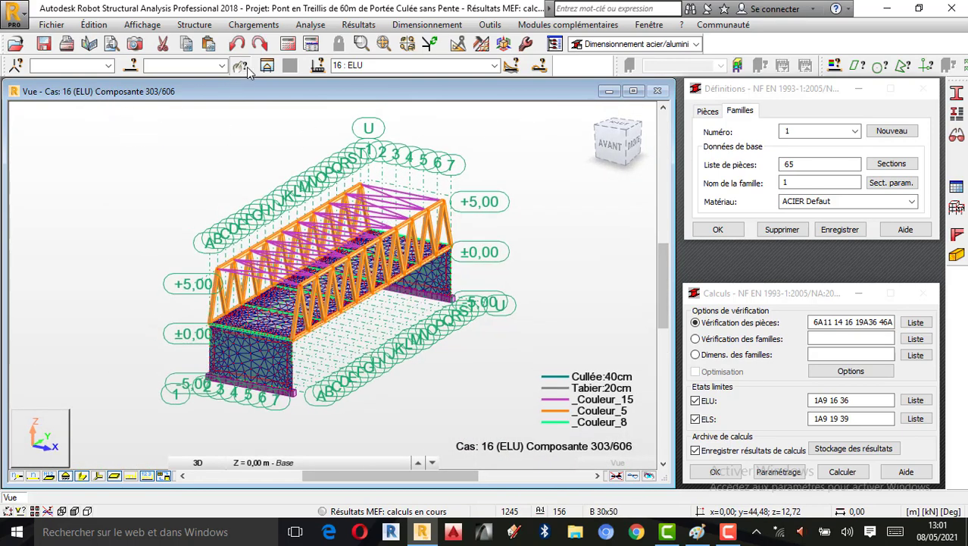
# Select all bars of the orange colour group and close the selection dialog
pyautogui.click(834, 66)
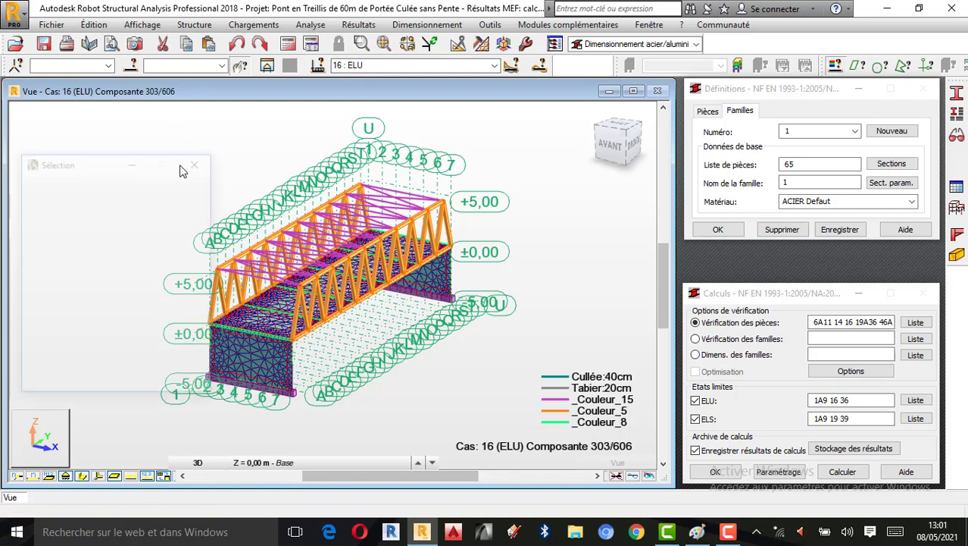
pyautogui.click(87, 295)
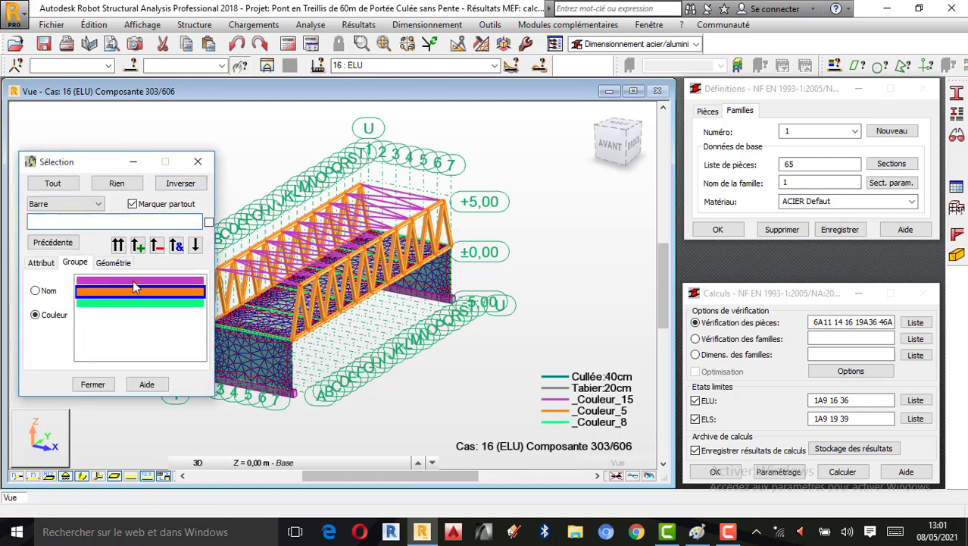
pyautogui.click(139, 246)
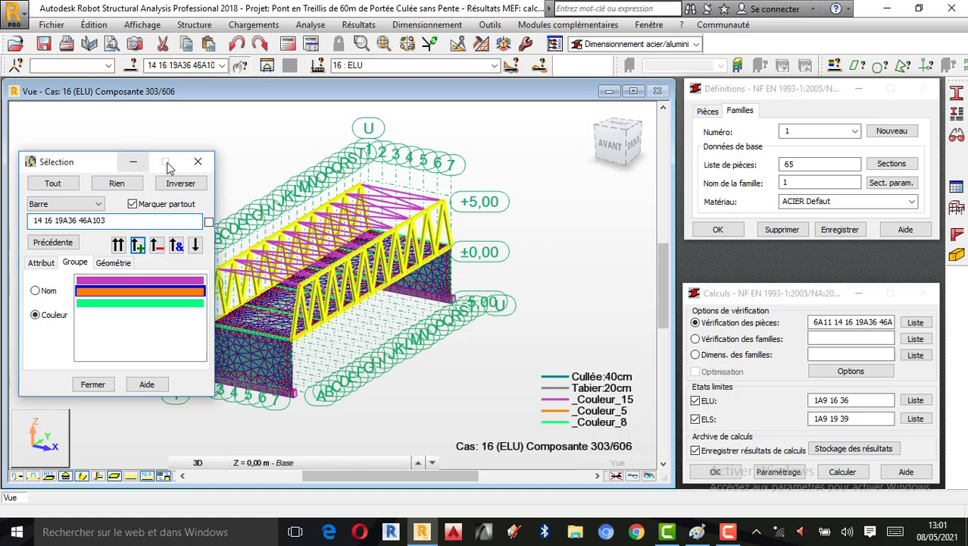
pyautogui.click(198, 162)
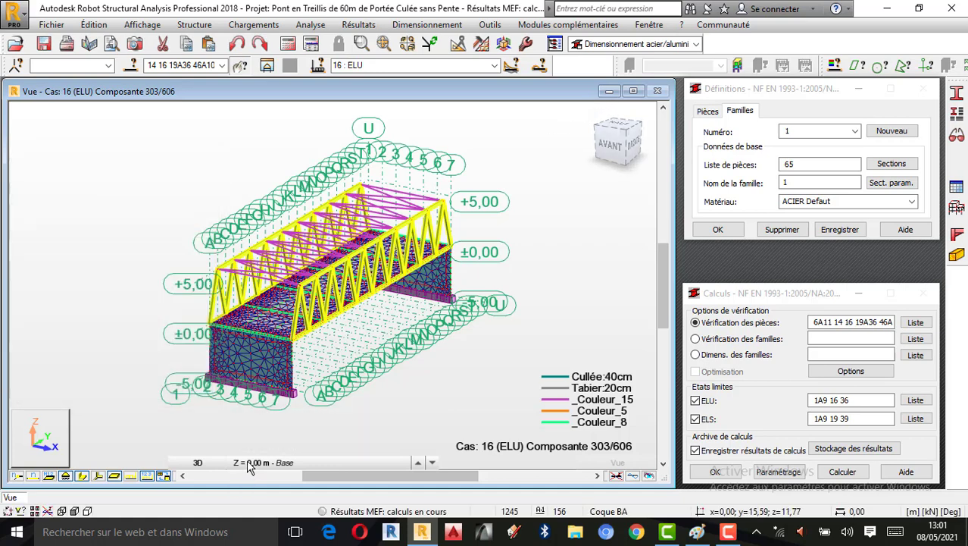
# Show the truss in the YZ plane and remove all its inner diagonals from the bar selection, keeping the chords and end diagonals
pyautogui.click(197, 462)
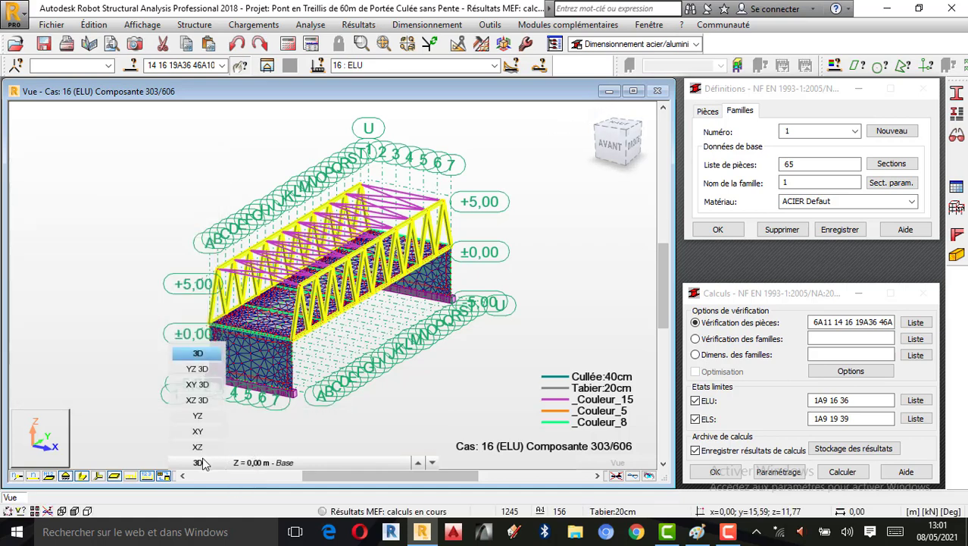
pyautogui.click(198, 416)
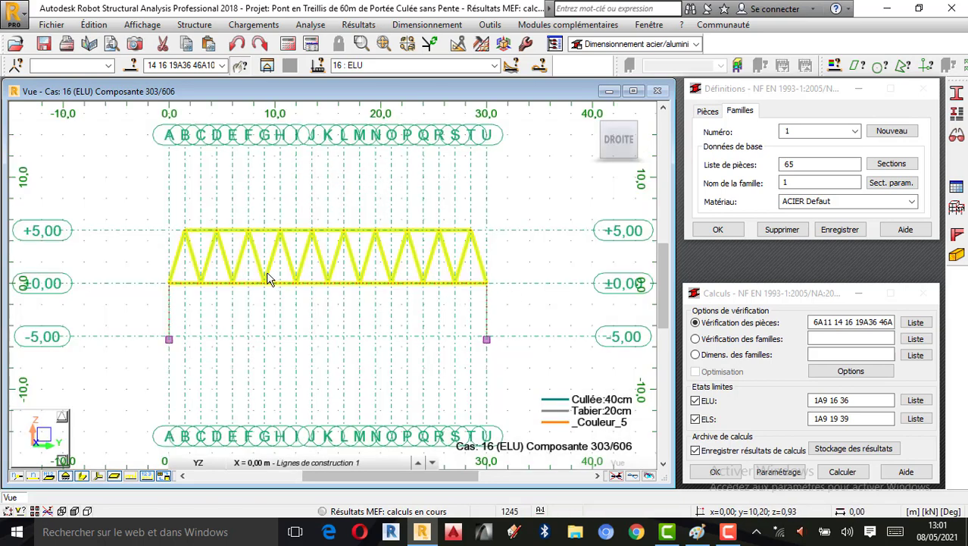
pyautogui.scroll(2, 267, 279)
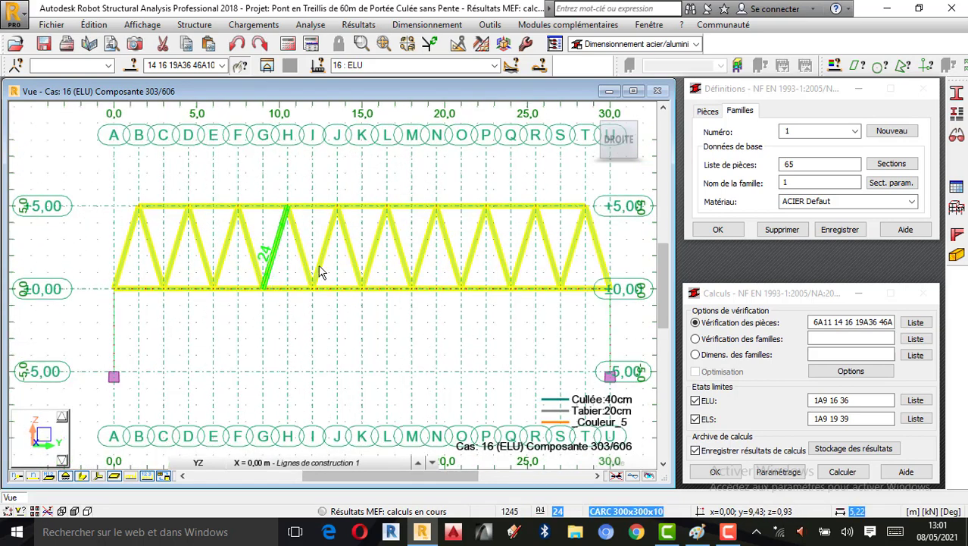
pyautogui.keyDown('ctrl'); pyautogui.click(155, 256); pyautogui.keyUp('ctrl')
pyautogui.keyDown('ctrl'); pyautogui.click(176, 252); pyautogui.keyUp('ctrl')
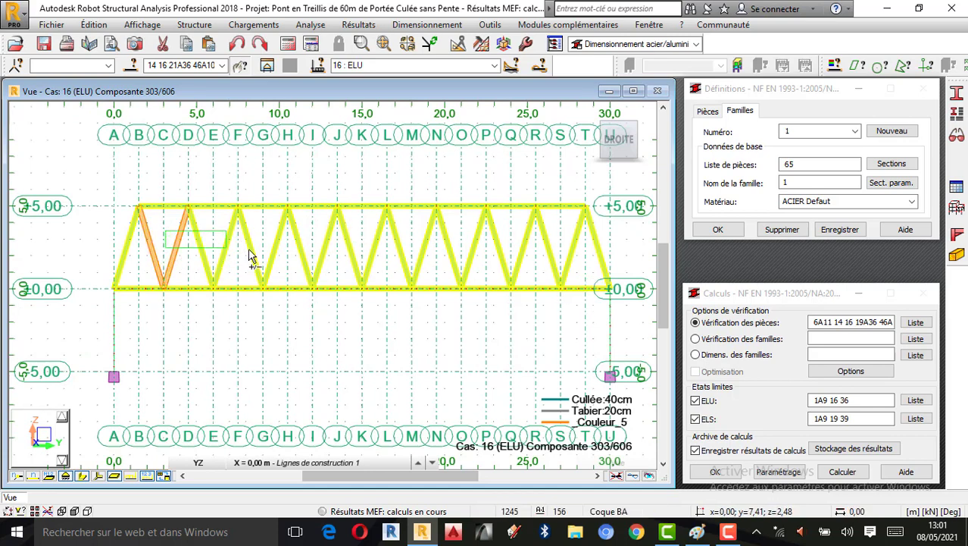
pyautogui.moveTo(250, 256); pyautogui.dragTo(191, 246)
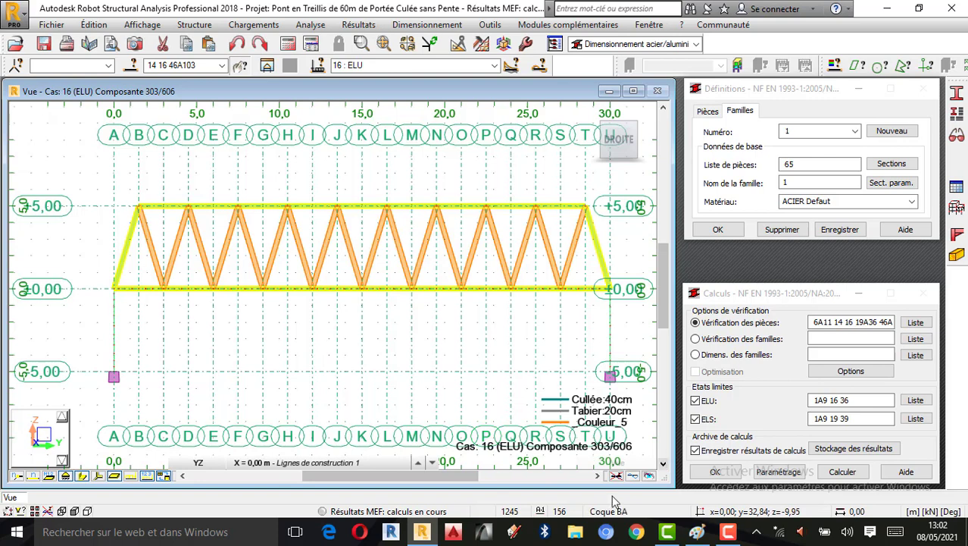
pyautogui.moveTo(591, 450)
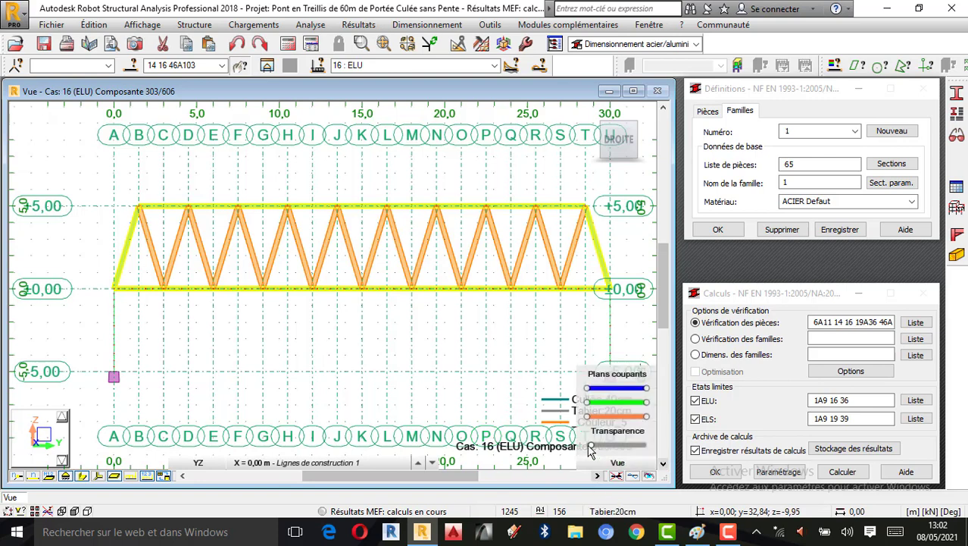
pyautogui.click(727, 531)
pyautogui.click(906, 474)
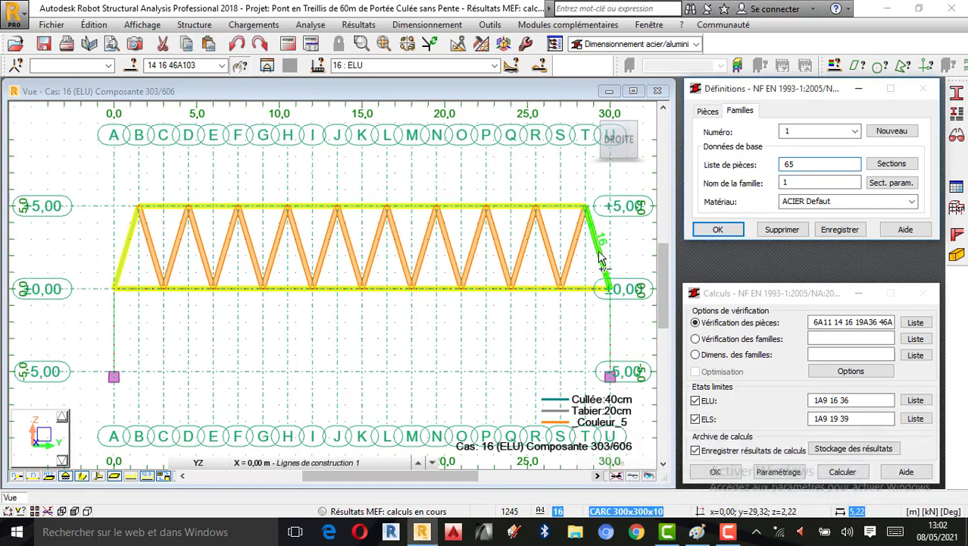
# Remove end diagonals 14 and 16 from the selection feeding family 1's member list, and check the remaining bars in 3D
pyautogui.keyDown('ctrl'); pyautogui.click(125, 246); pyautogui.keyUp('ctrl')
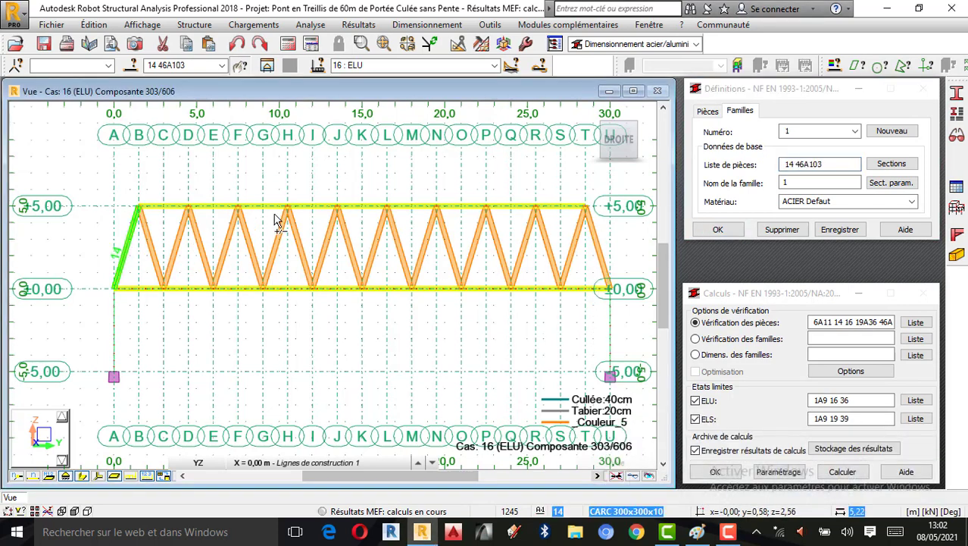
pyautogui.rightClick(385, 170)
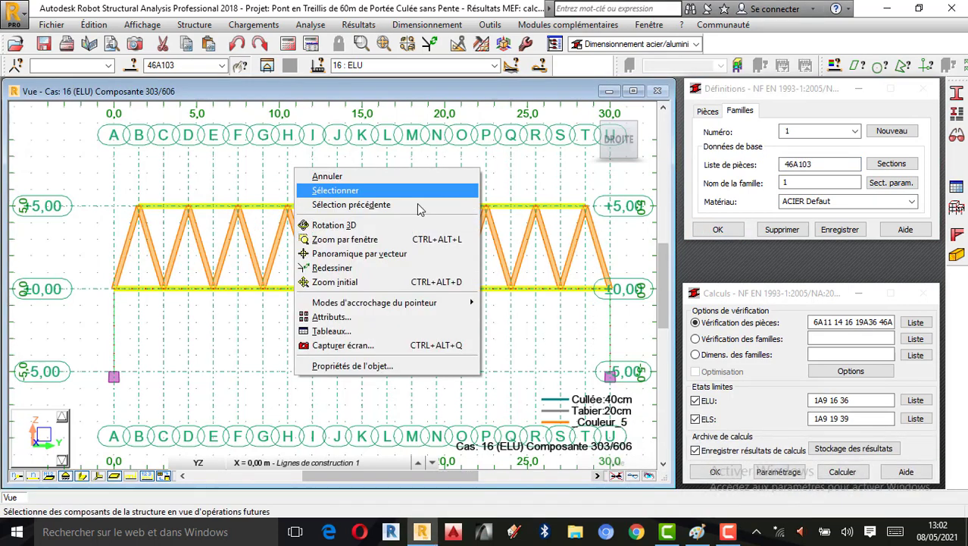
pyautogui.click(349, 226)
pyautogui.moveTo(428, 320)
pyautogui.mouseDown()
pyautogui.moveTo(483, 329)
pyautogui.moveTo(439, 320)
pyautogui.mouseUp()
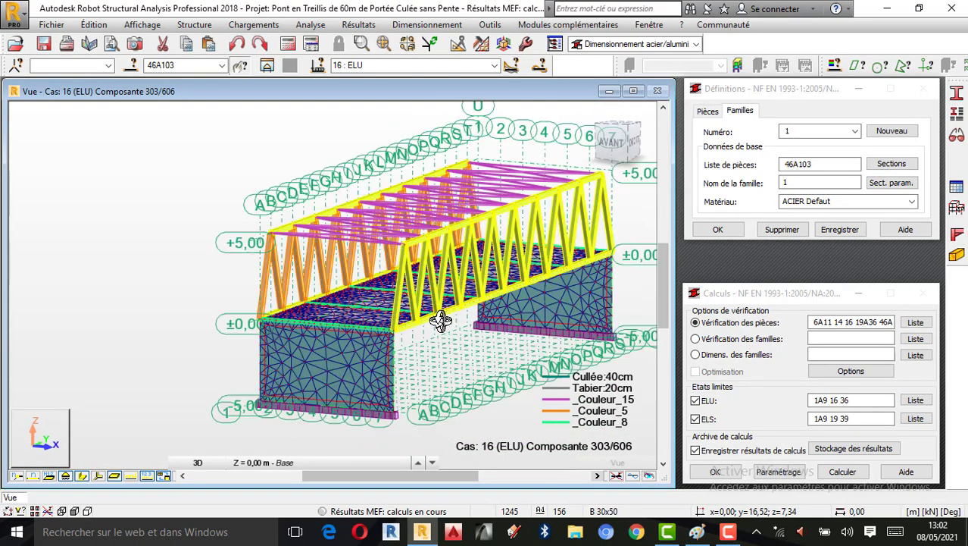
# Replace the member list of family 1 (Membrine) with the selected chord bars 46A64 85A103
pyautogui.rightClick(147, 158)
pyautogui.click(127, 176)
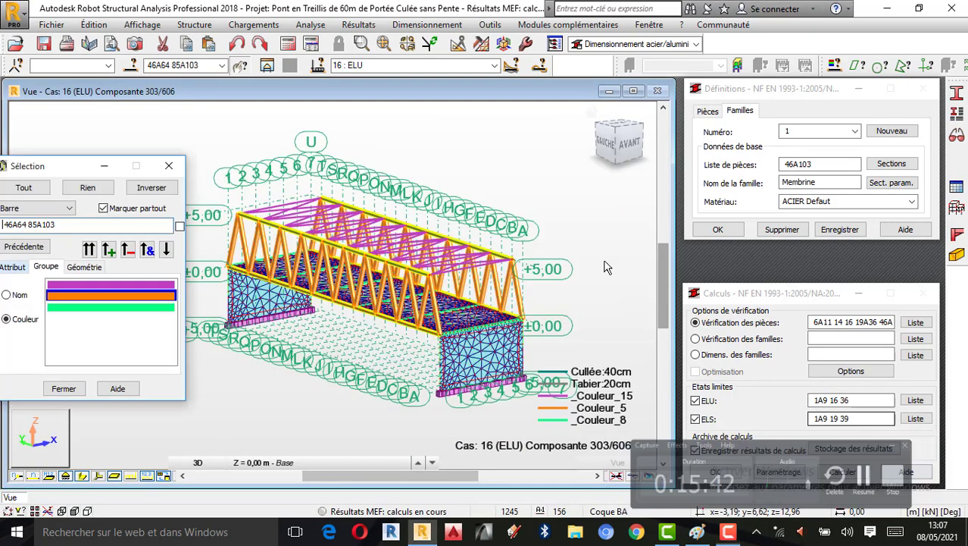
pyautogui.click(148, 65)
pyautogui.hotkey('ctrl', 'c')
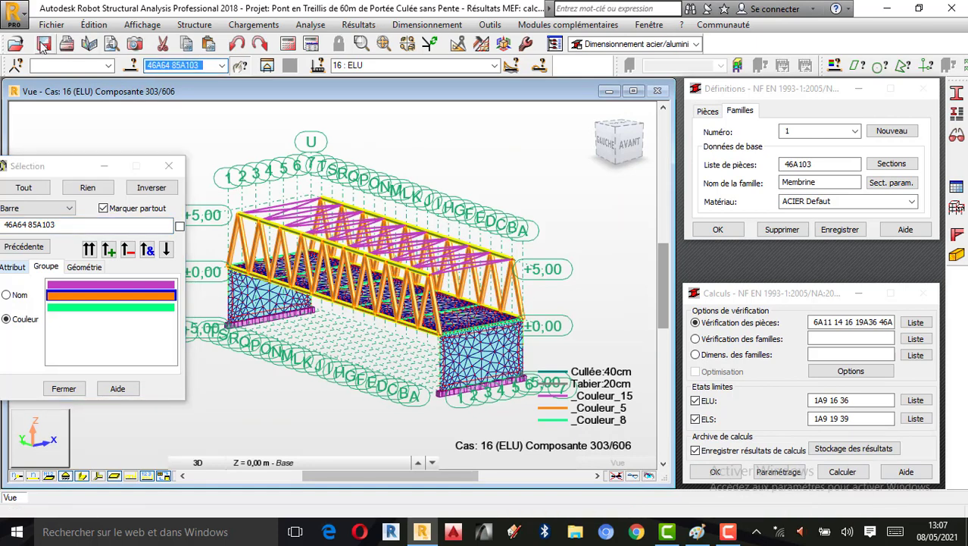
pyautogui.moveTo(822, 162); pyautogui.dragTo(691, 153)
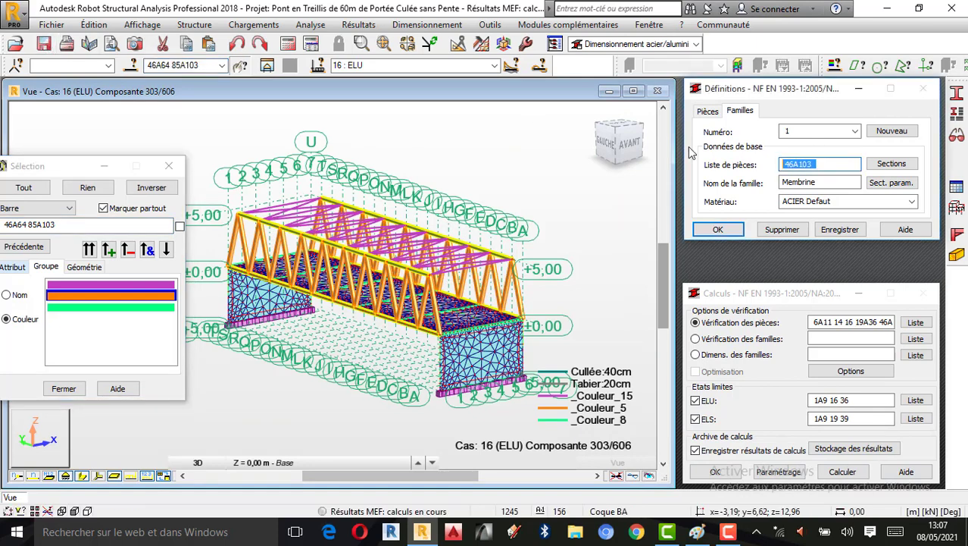
pyautogui.hotkey('ctrl', 'v')
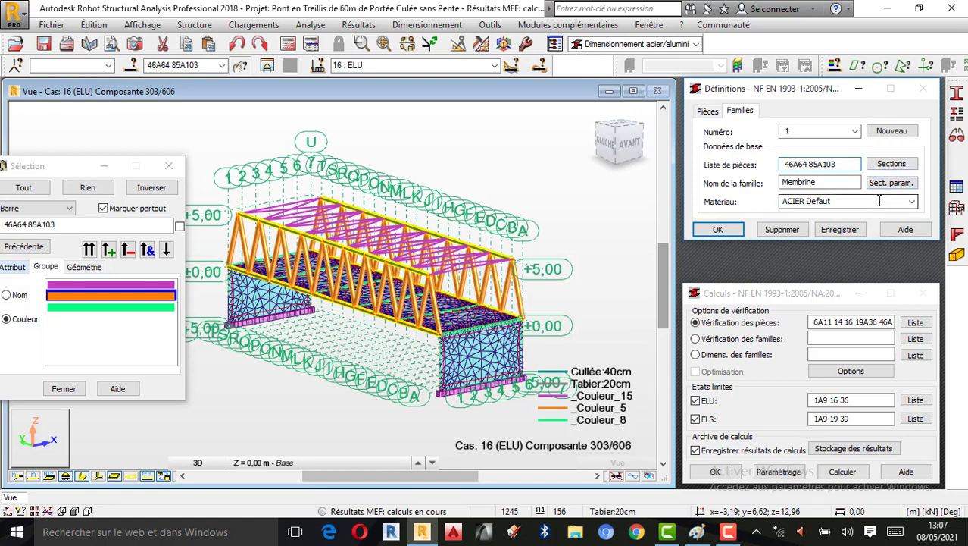
# Choose the OTUA database's hollow CARC profiles as candidate sections for the Membrine family and confirm the section selection
pyautogui.click(892, 164)
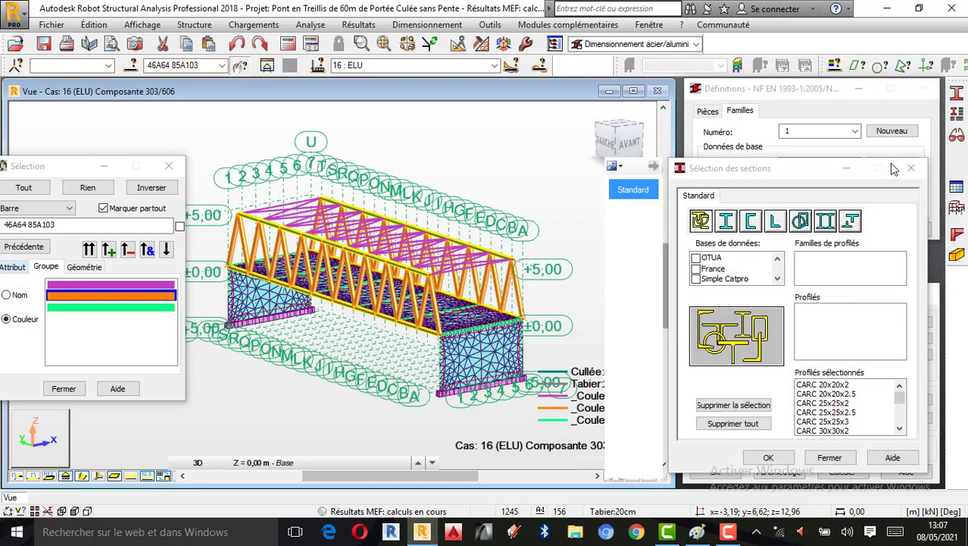
pyautogui.click(696, 259)
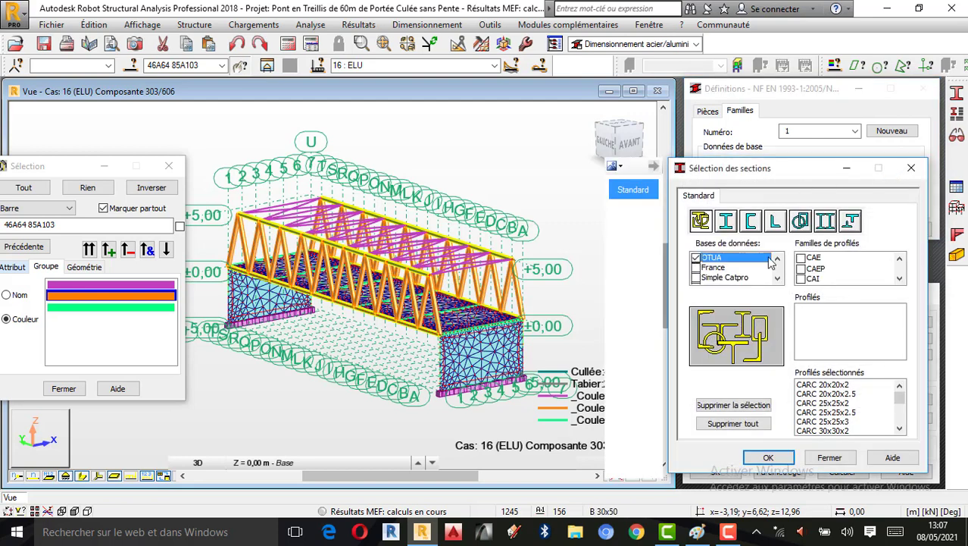
pyautogui.click(805, 226)
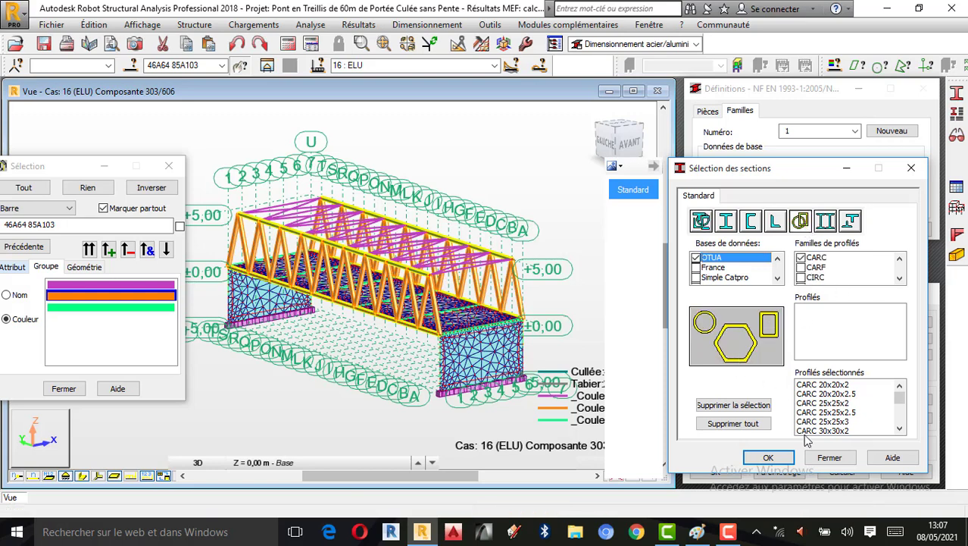
pyautogui.click(768, 457)
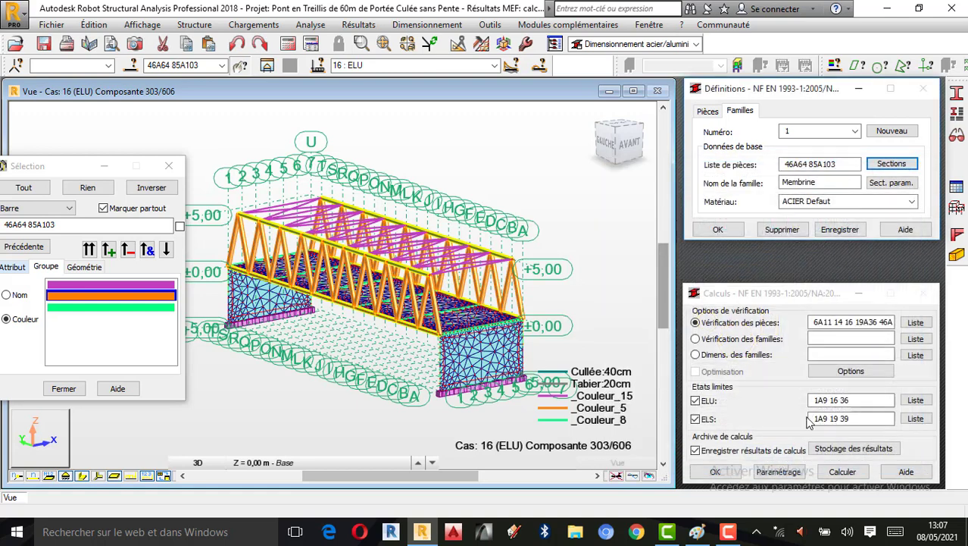
# Save the Membrine family definition with ACIER Defaut as its material
pyautogui.click(841, 229)
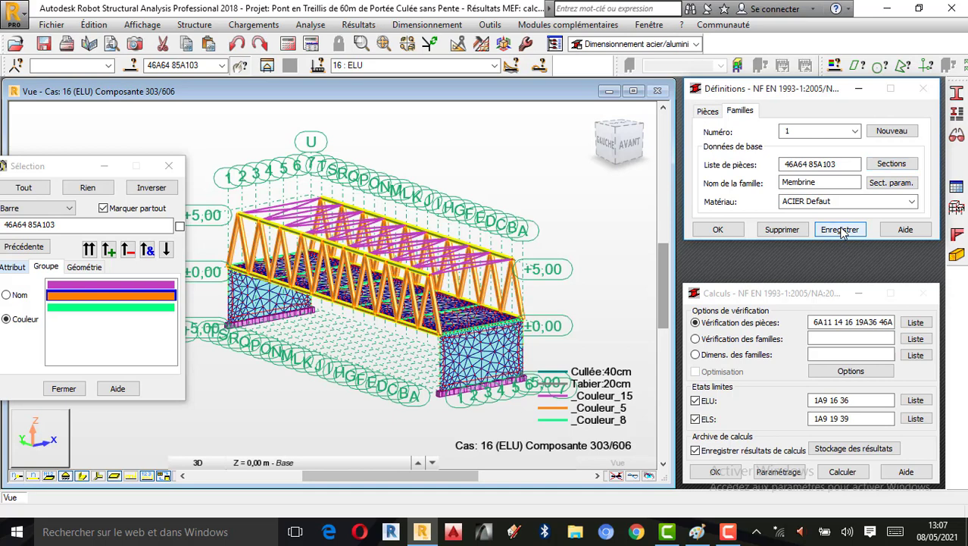
pyautogui.click(843, 232)
pyautogui.click(843, 231)
pyautogui.click(841, 232)
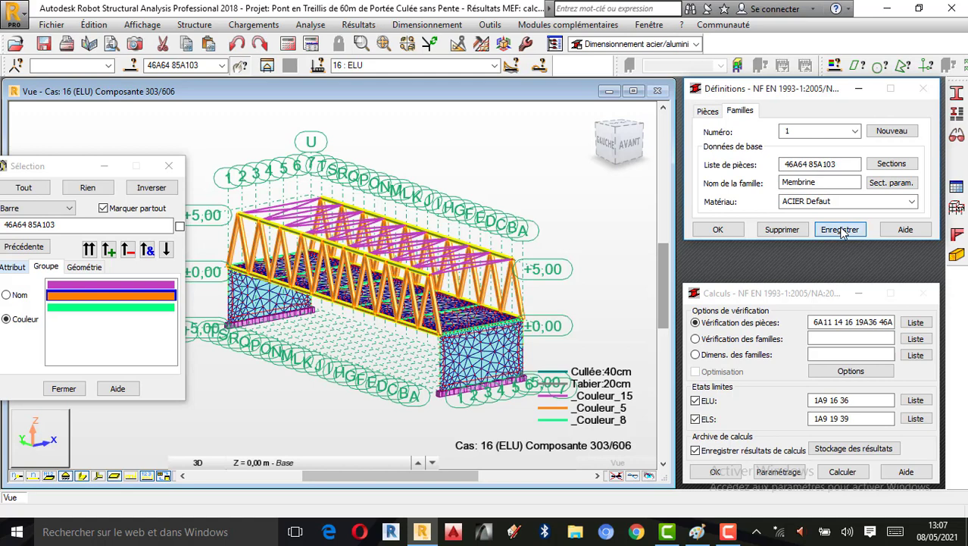
pyautogui.click(721, 231)
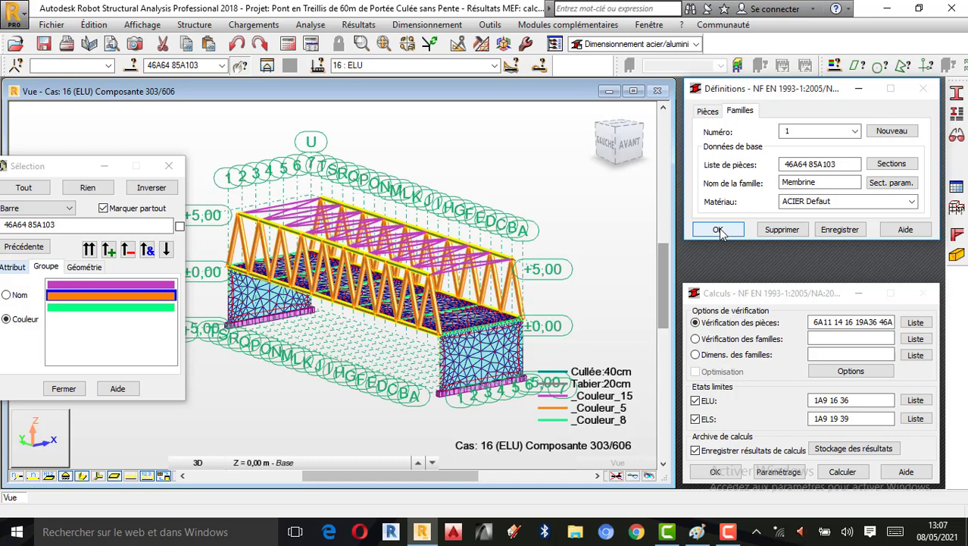
pyautogui.click(899, 185)
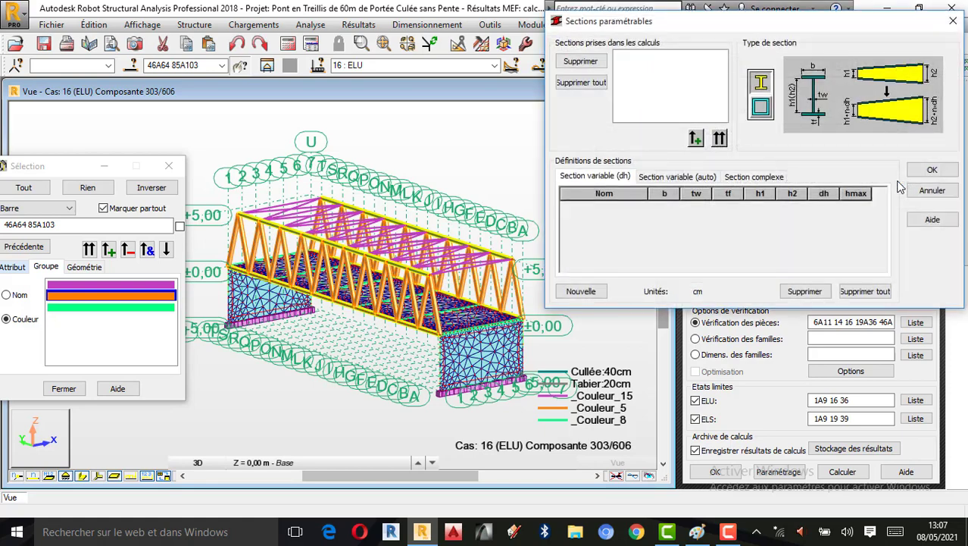
pyautogui.click(954, 21)
pyautogui.click(727, 534)
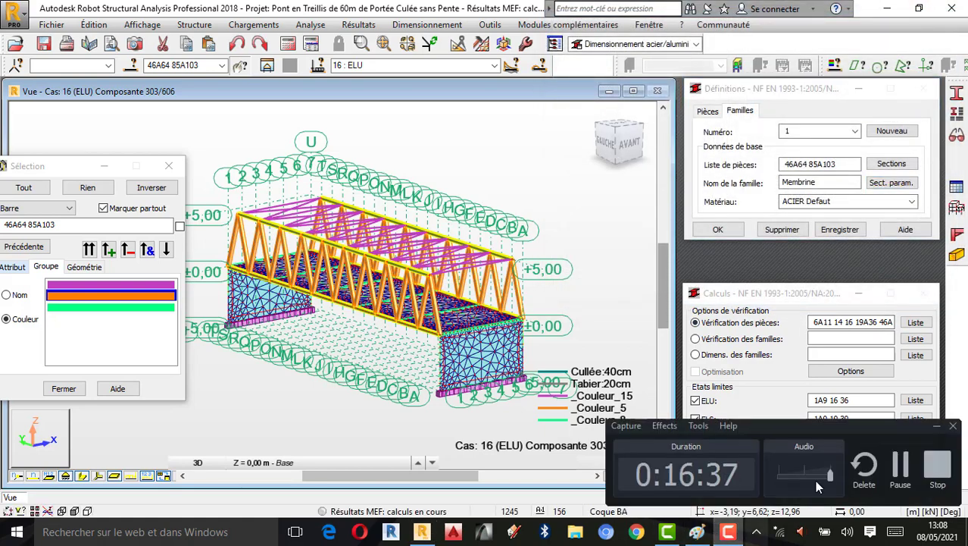
# In the job preferences' design codes, choose CM66 for steel and aluminium structures and for steel connections
pyautogui.click(900, 465)
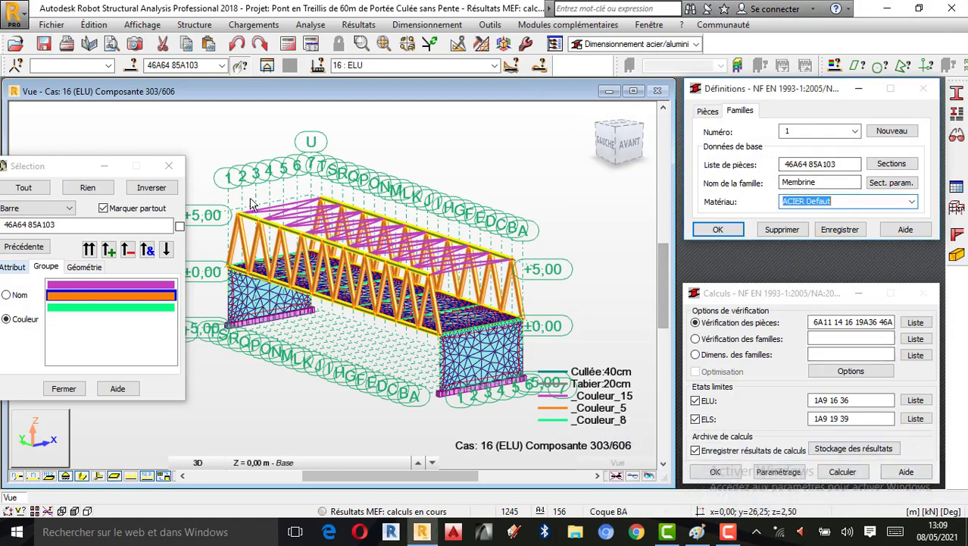
pyautogui.click(168, 165)
pyautogui.click(490, 26)
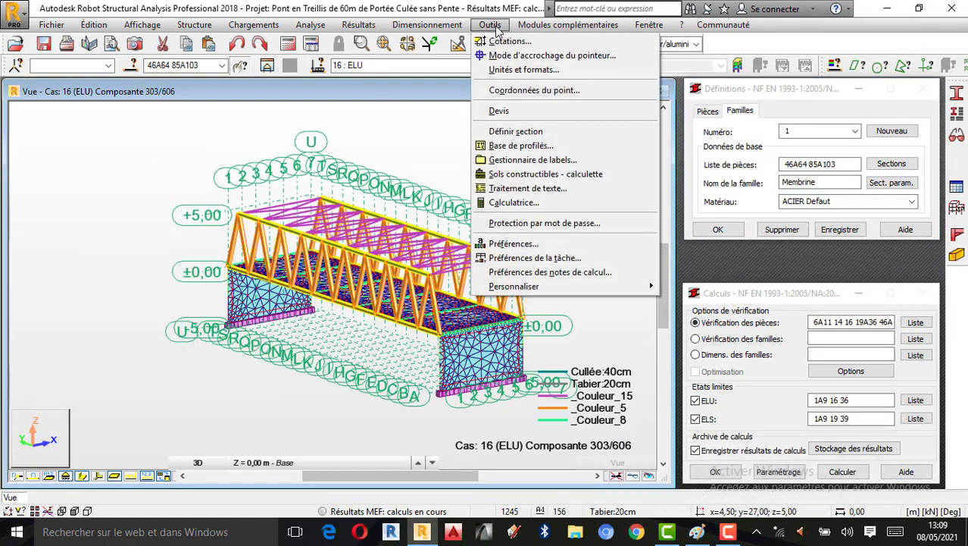
pyautogui.click(580, 265)
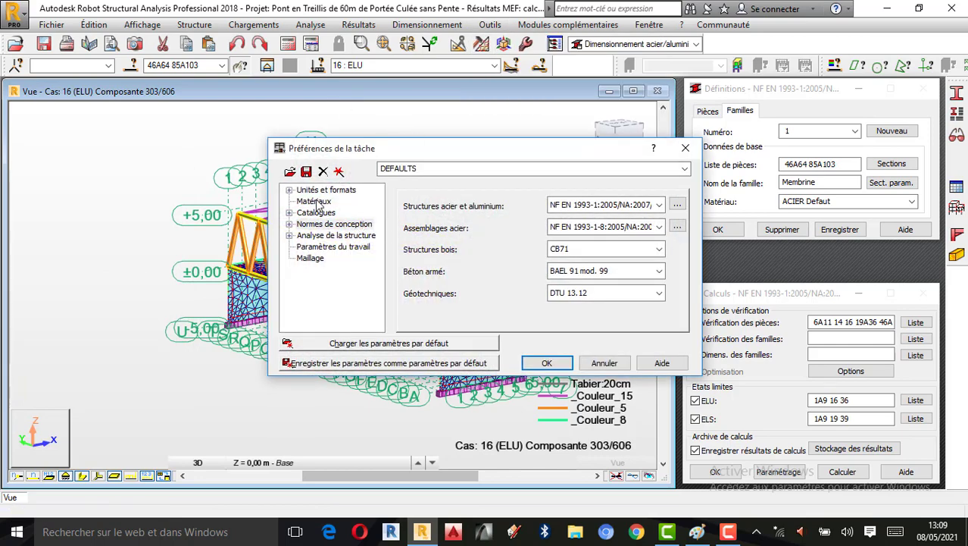
pyautogui.click(289, 225)
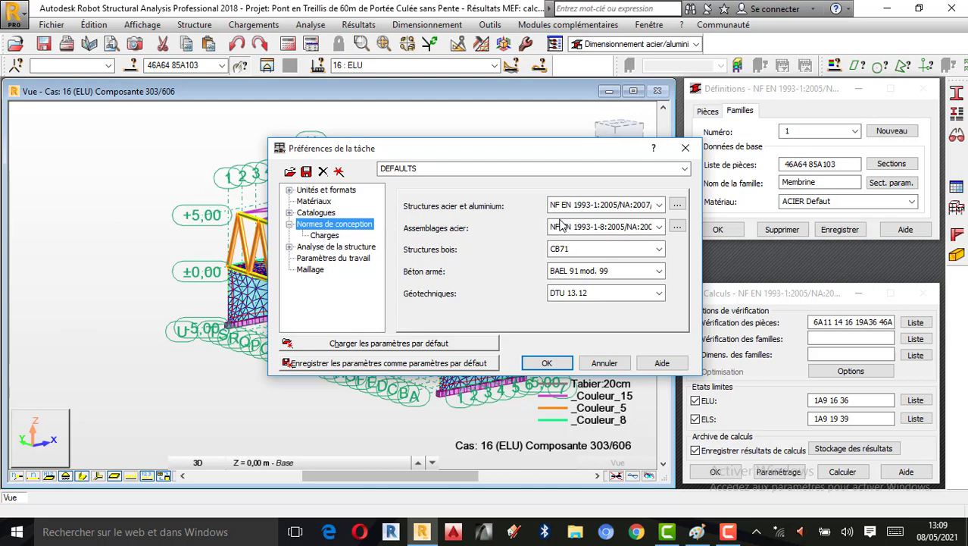
pyautogui.click(659, 206)
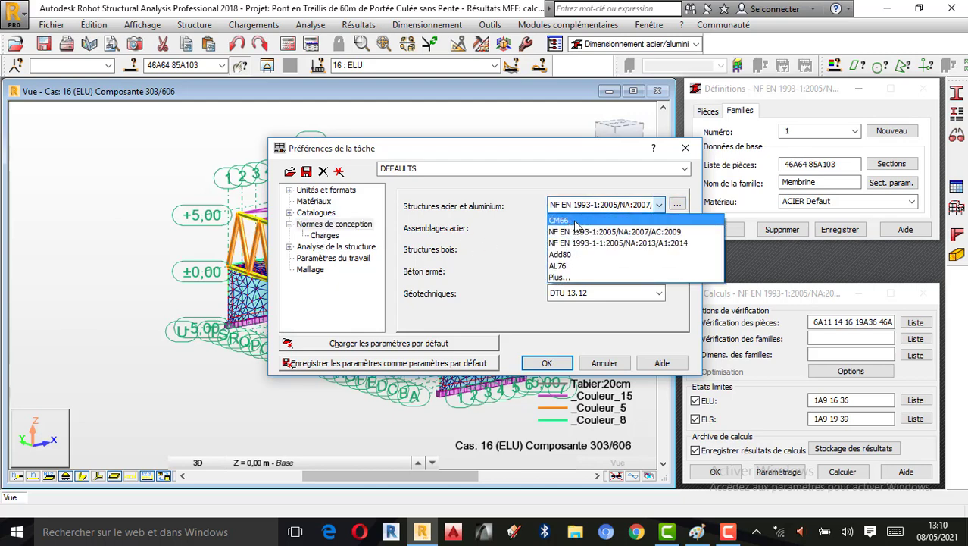
pyautogui.click(561, 220)
pyautogui.click(591, 227)
pyautogui.click(568, 243)
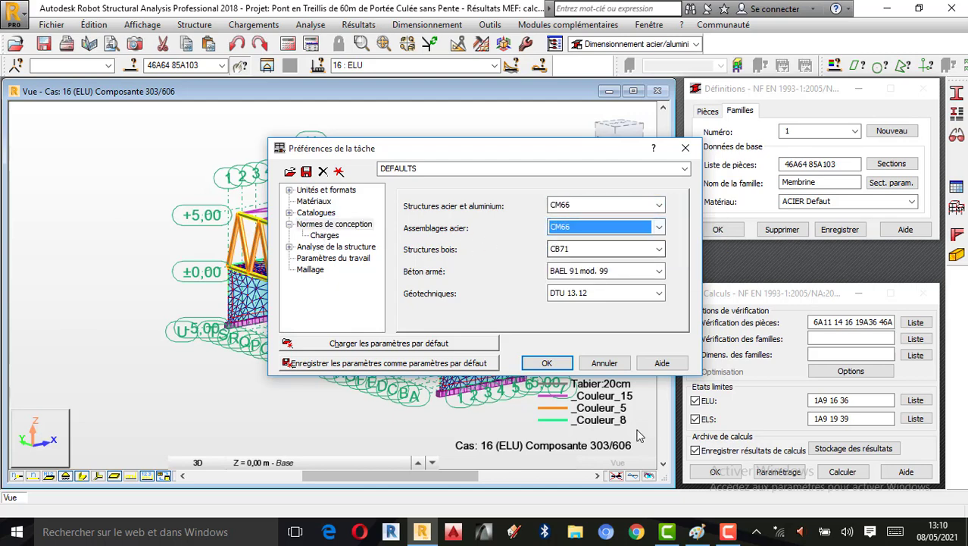
# Apply the changed design codes and convert the existing bar parameters to CM66
pyautogui.click(550, 364)
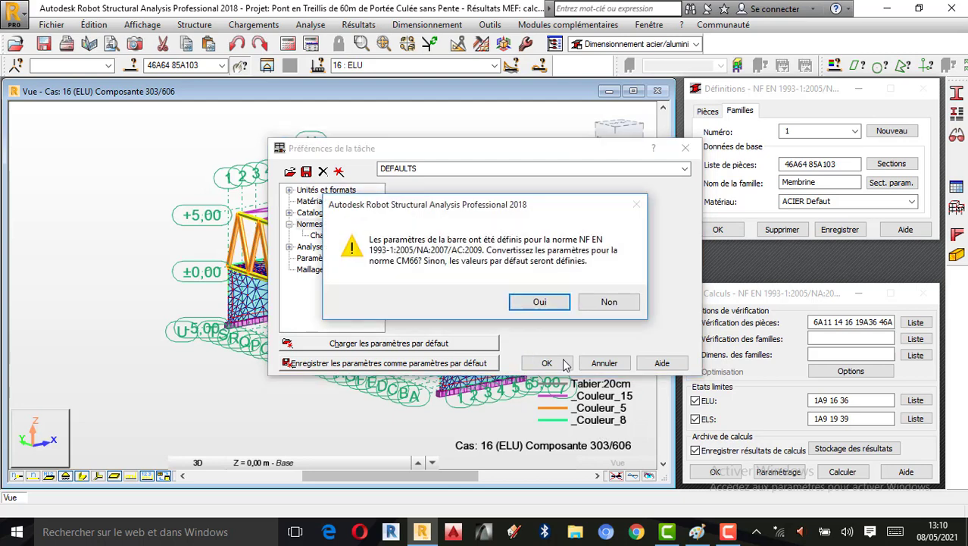
pyautogui.click(540, 301)
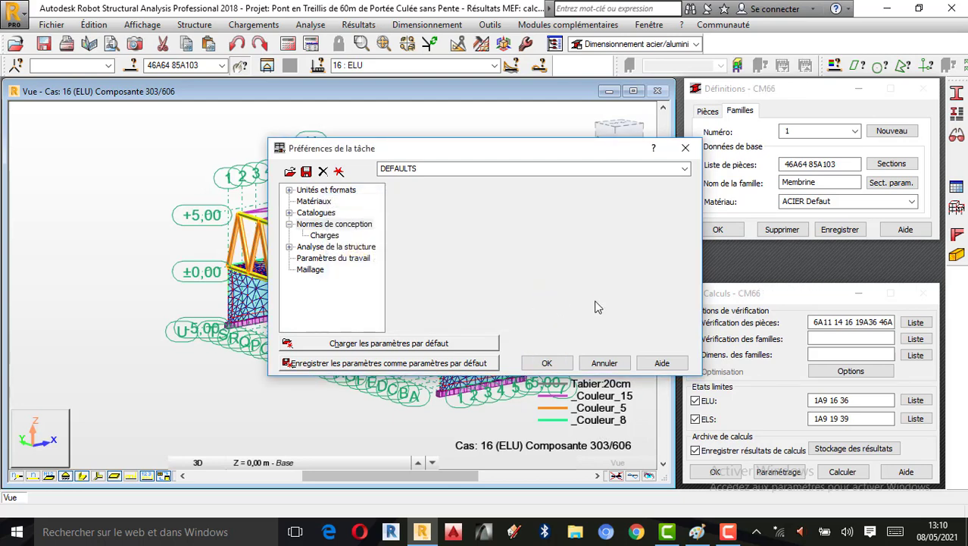
pyautogui.click(604, 362)
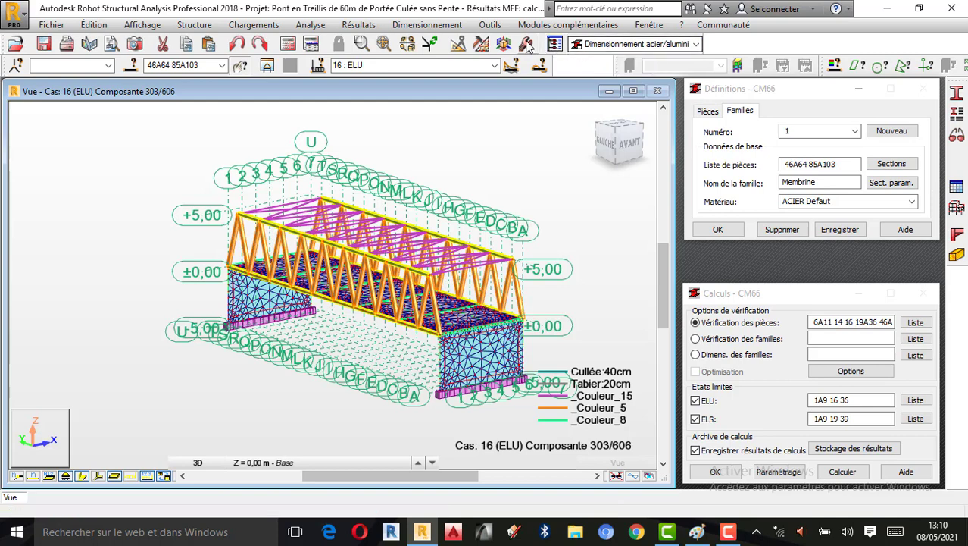
pyautogui.click(697, 45)
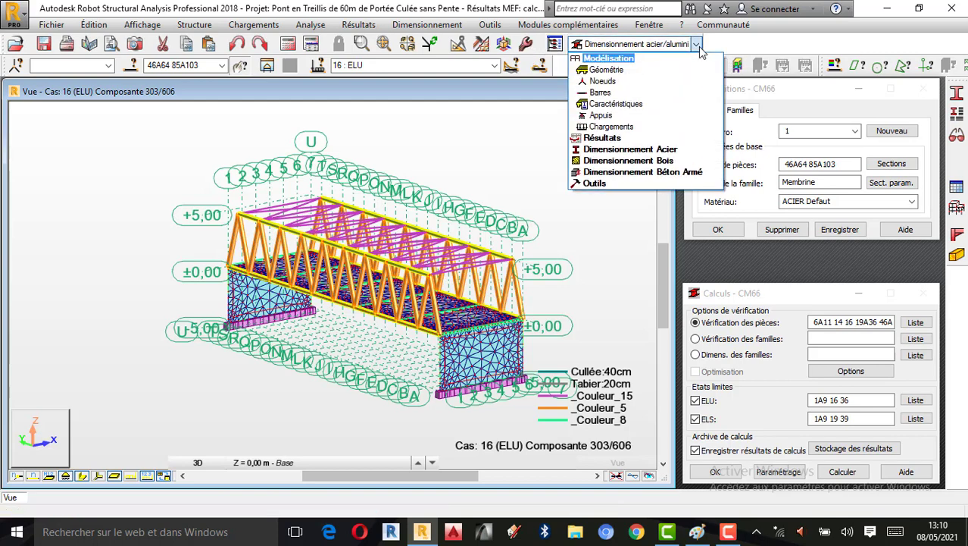
pyautogui.click(699, 46)
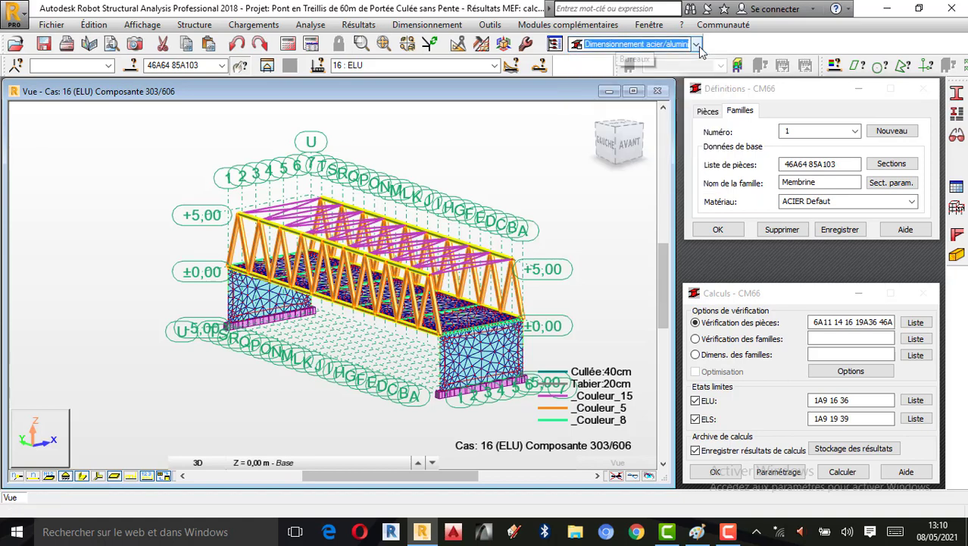
pyautogui.click(729, 531)
pyautogui.click(899, 467)
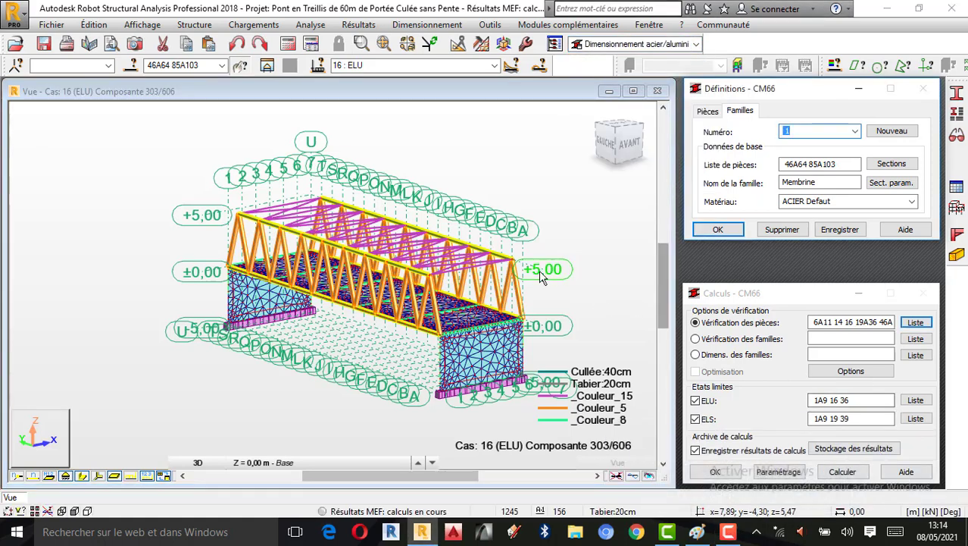
# Rename family 2 as Contreventement and save the modified family definition
pyautogui.click(857, 135)
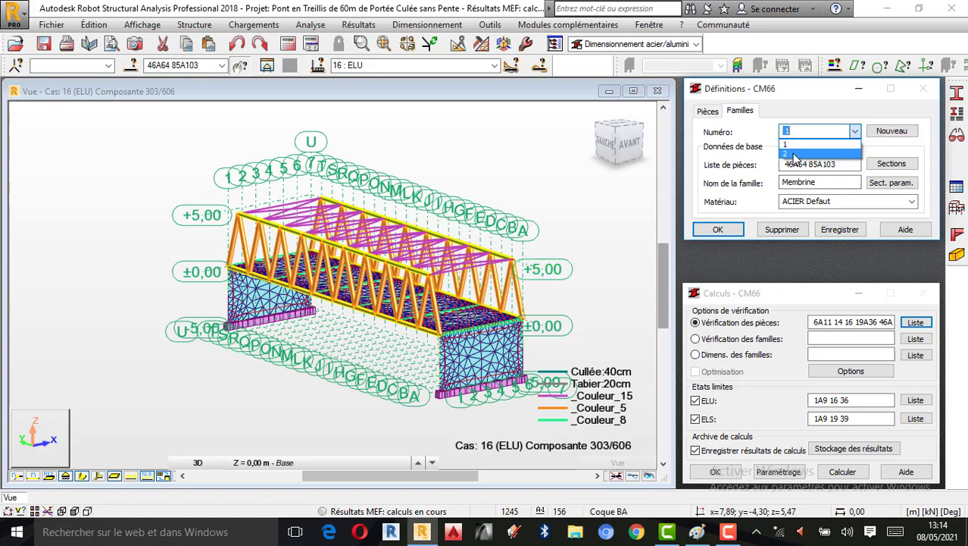
pyautogui.click(791, 155)
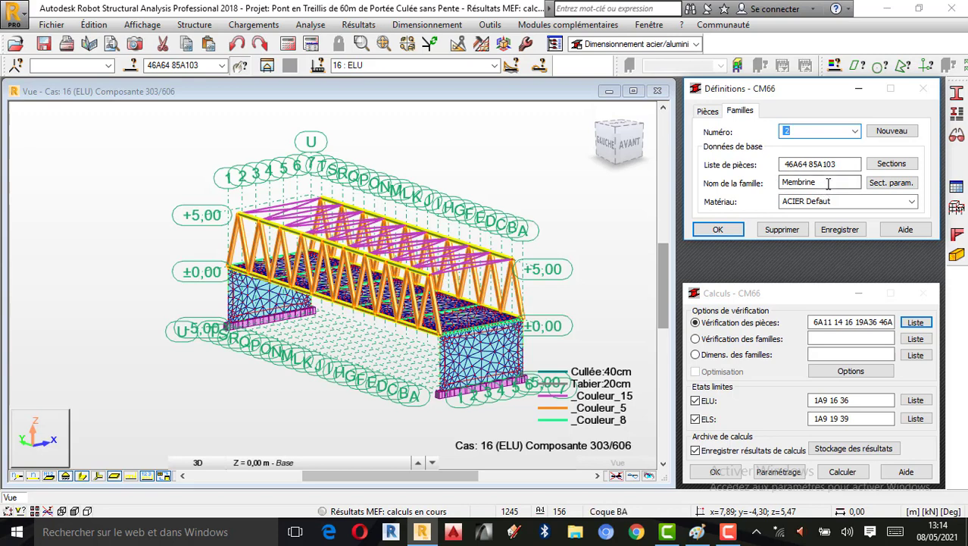
pyautogui.doubleClick(801, 183)
pyautogui.write('Contr')
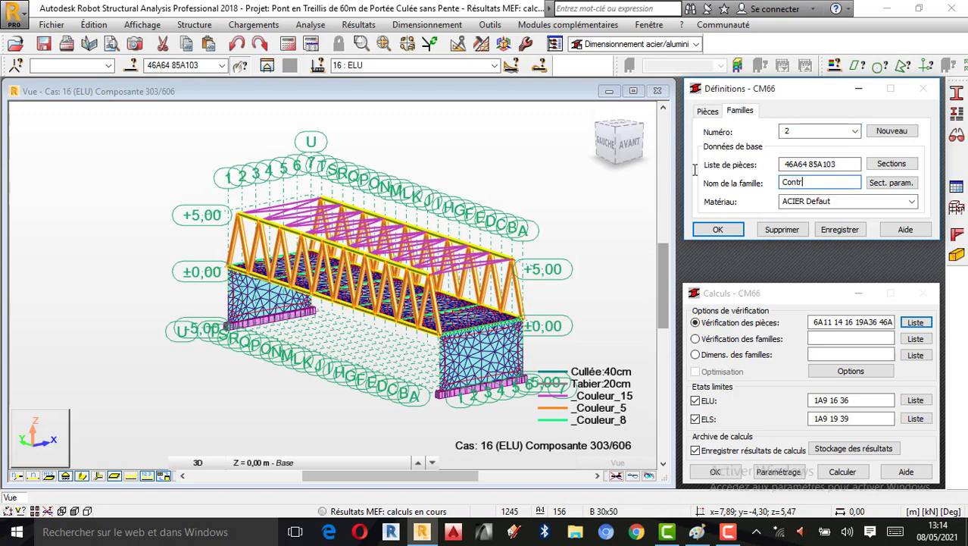
pyautogui.write('eventement')
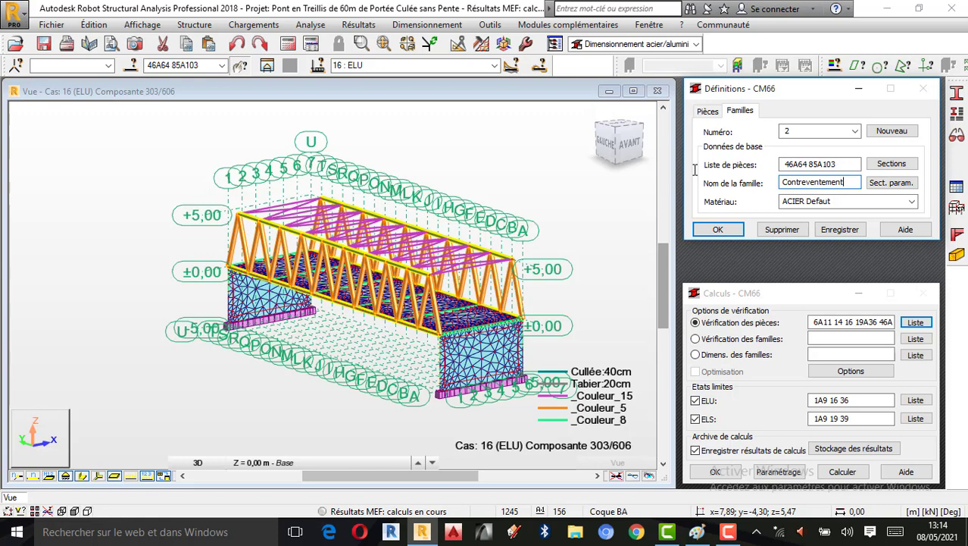
pyautogui.click(553, 232)
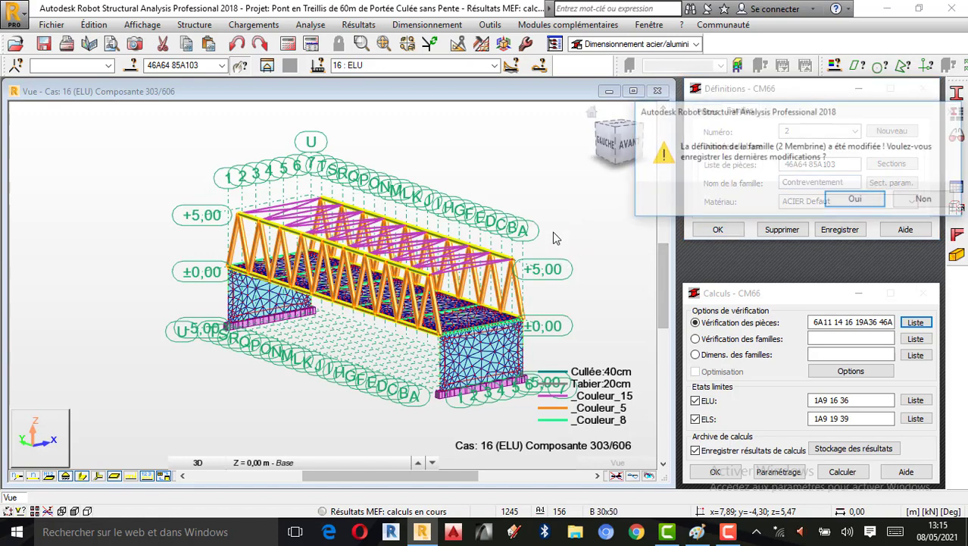
pyautogui.click(858, 198)
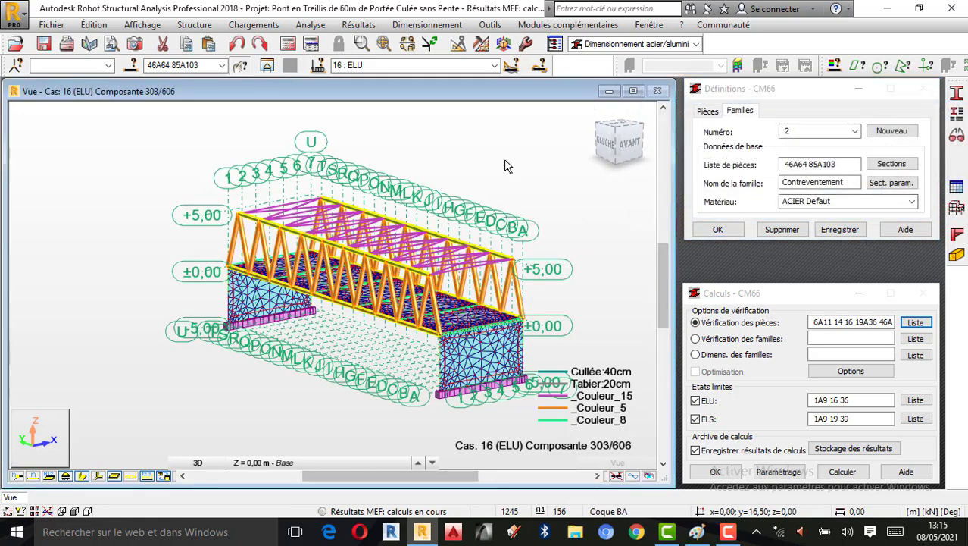
# Highlight the bars with section CAE 90x10 in the 3D view, then clear the selection
pyautogui.rightClick(526, 162)
pyautogui.click(551, 218)
pyautogui.moveTo(532, 201); pyautogui.dragTo(457, 205)
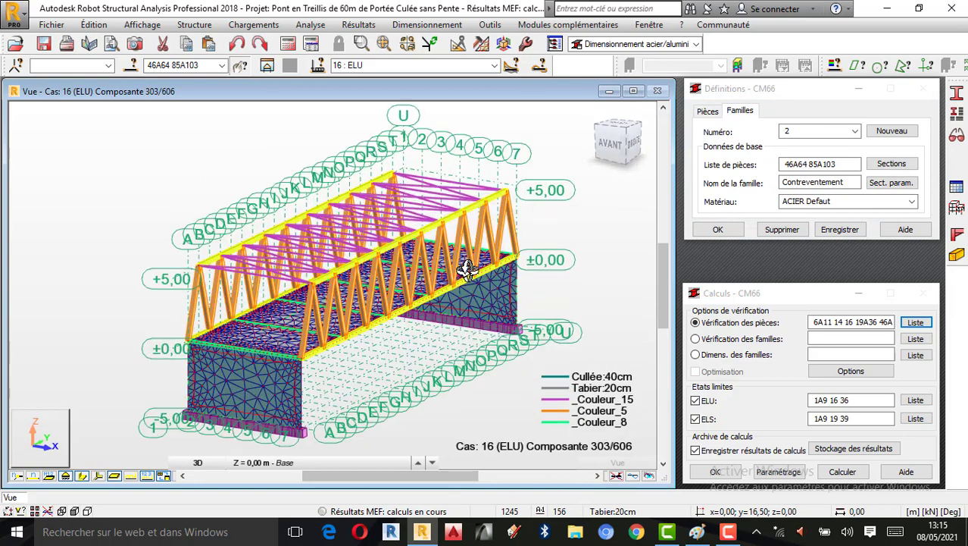
pyautogui.rightClick(528, 138)
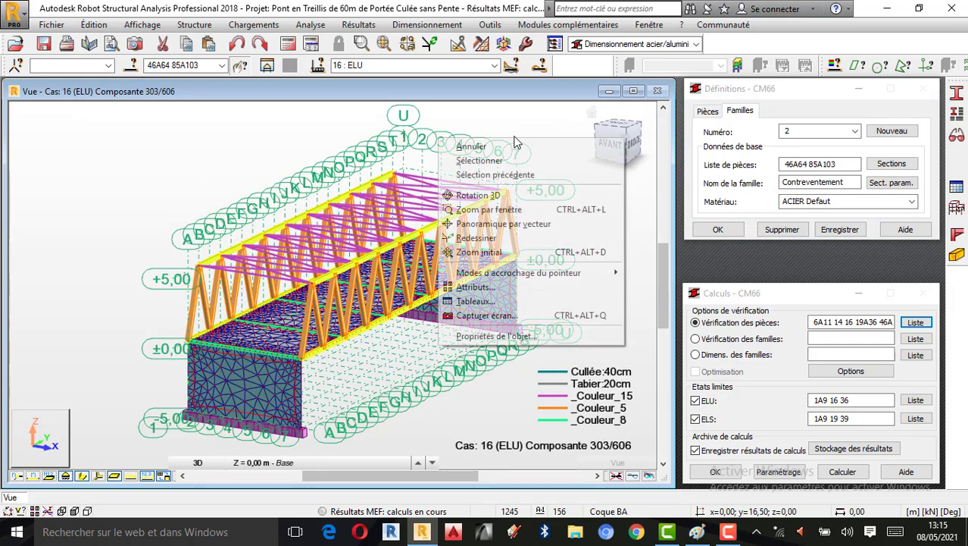
pyautogui.click(526, 145)
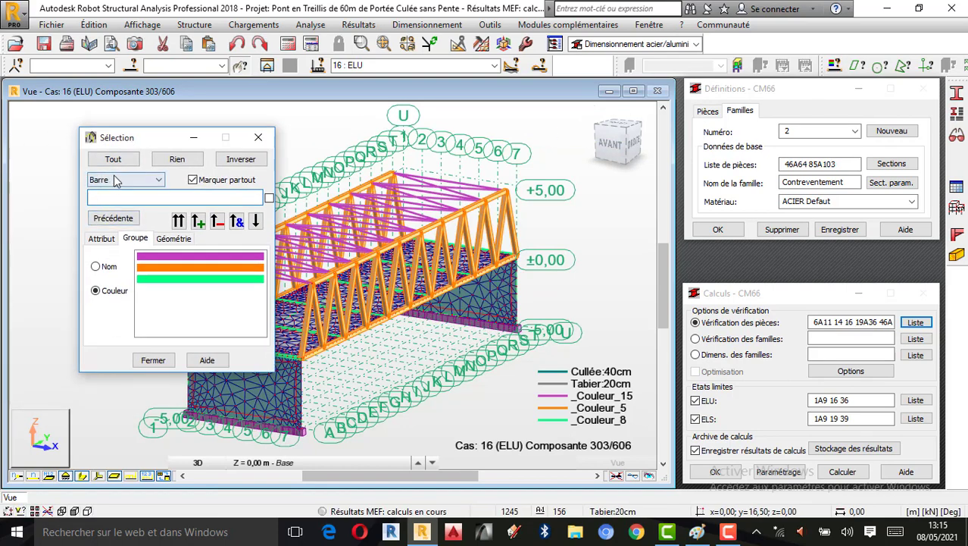
pyautogui.click(101, 238)
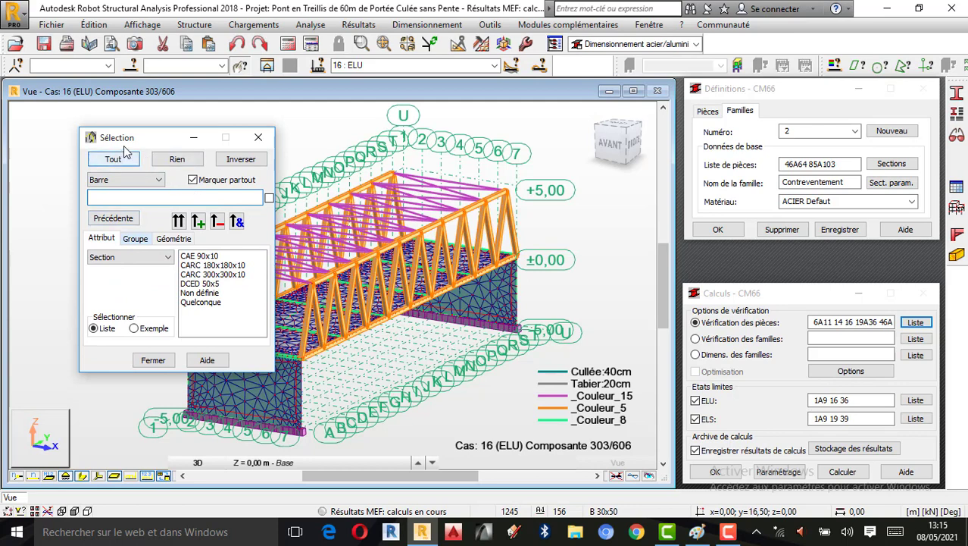
pyautogui.moveTo(122, 137); pyautogui.dragTo(53, 127)
pyautogui.click(146, 247)
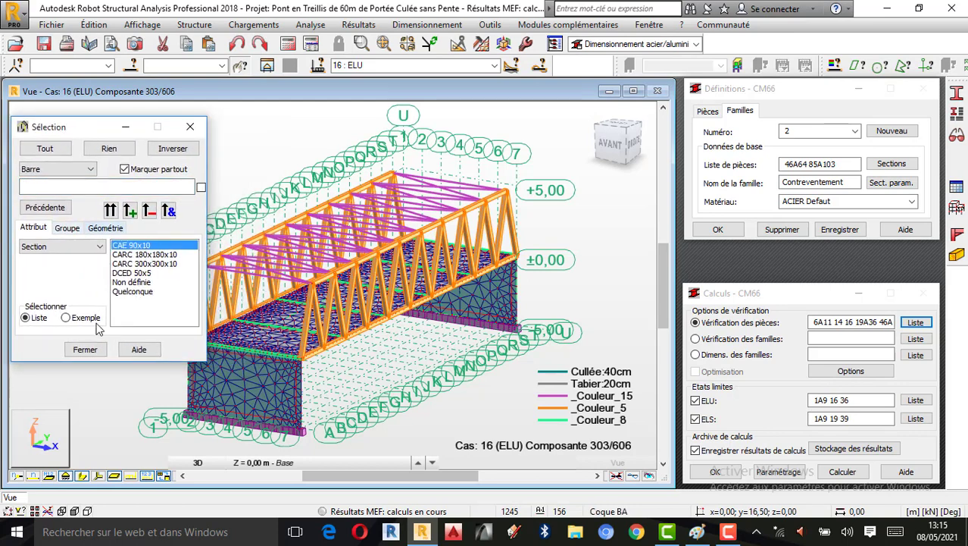
pyautogui.click(110, 211)
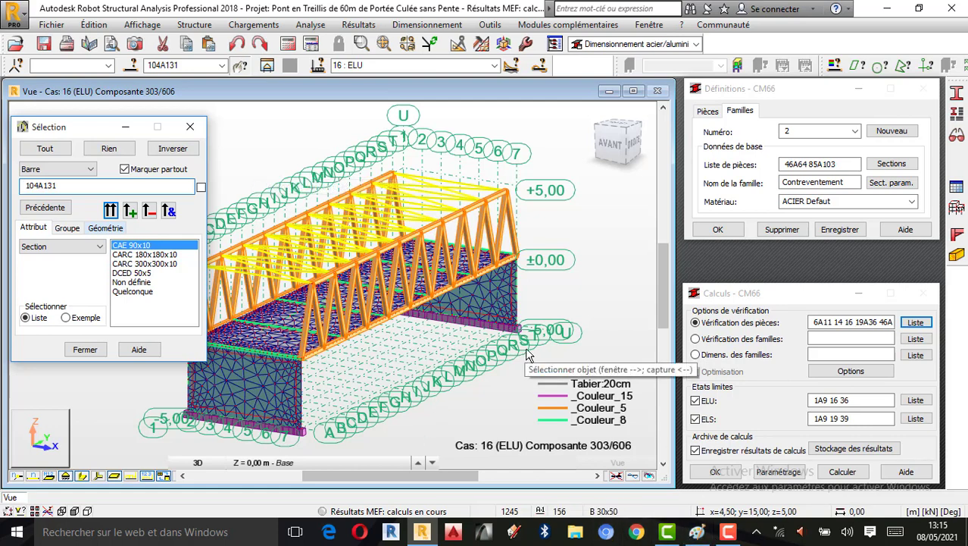
pyautogui.click(730, 531)
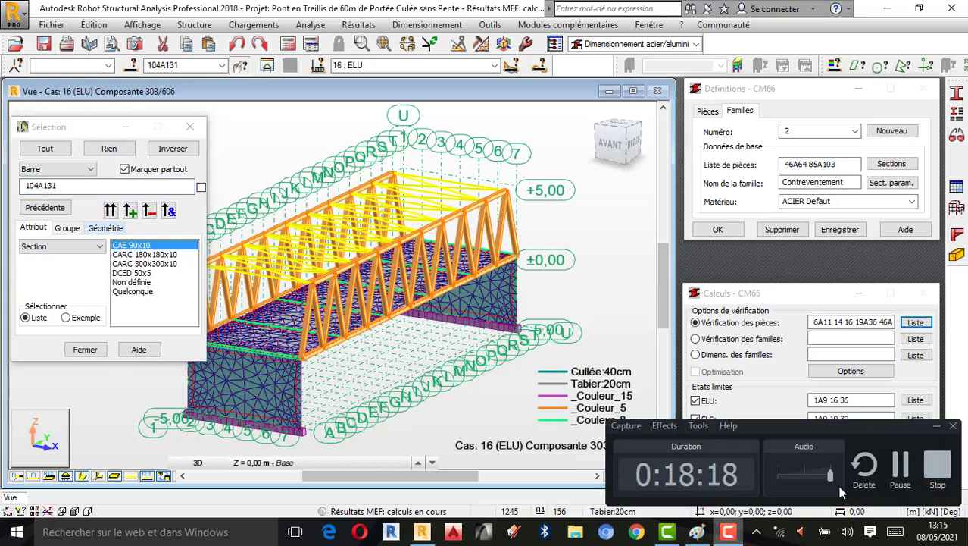
pyautogui.click(901, 478)
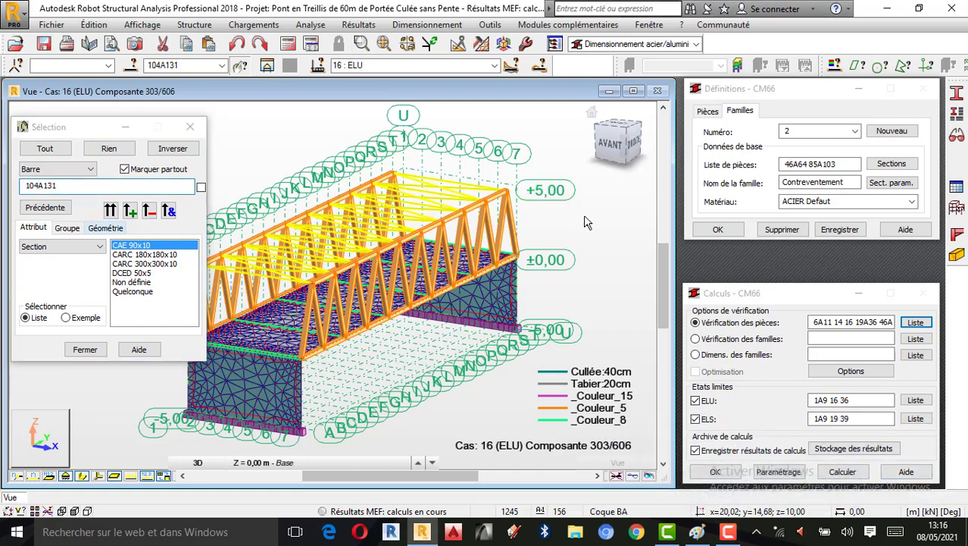
pyautogui.click(588, 223)
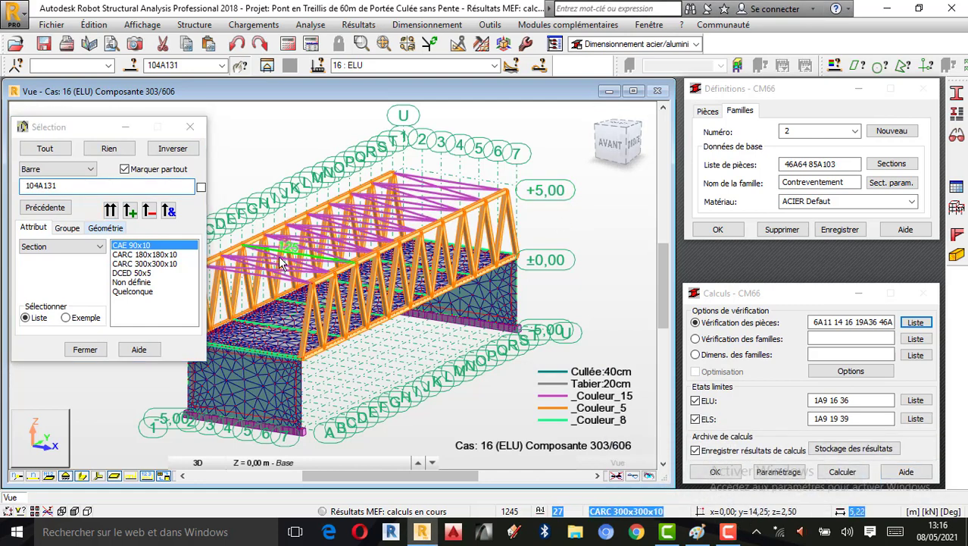
# Check which bars use the CARC 180x180x10, CARC 300x300x10 and DCED 50x5 sections by selecting each section in turn
pyautogui.click(159, 256)
pyautogui.click(130, 212)
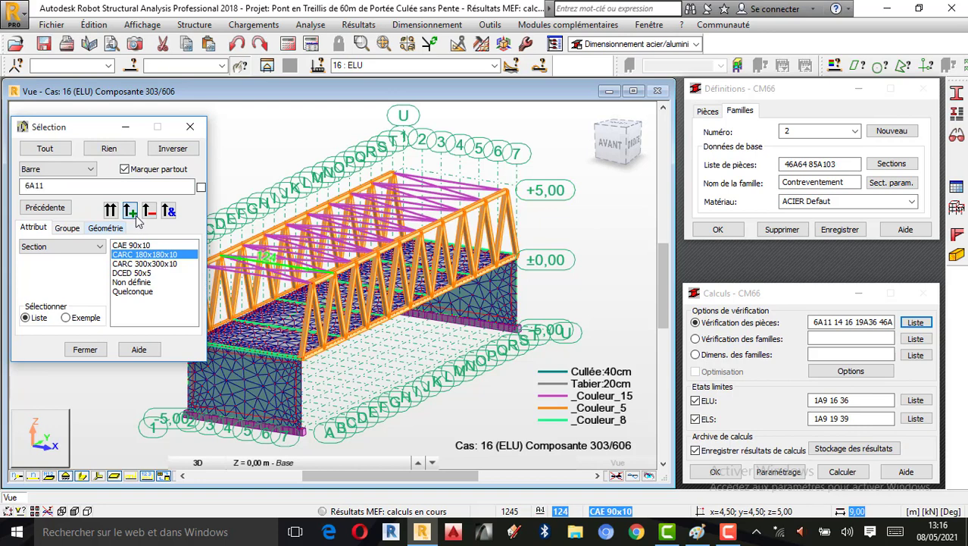
pyautogui.click(144, 263)
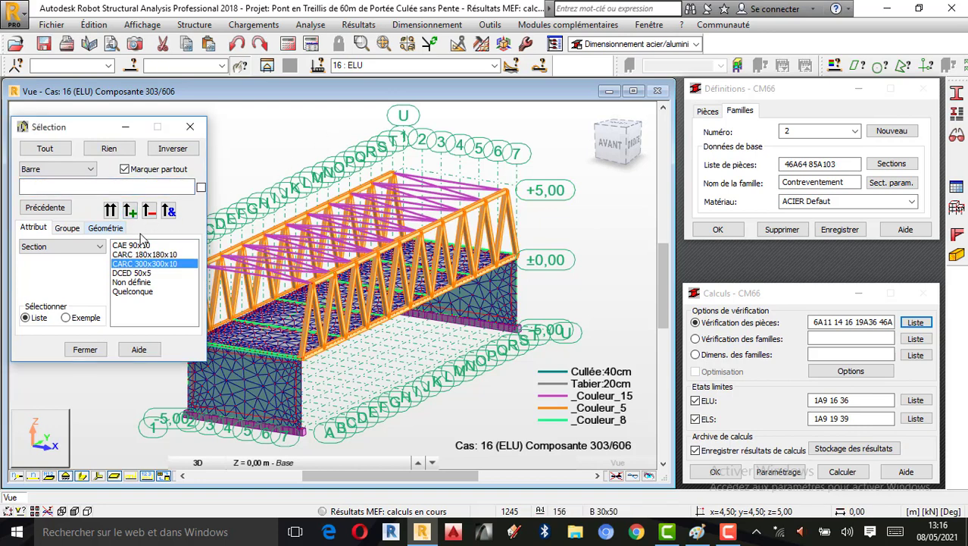
pyautogui.click(130, 211)
pyautogui.click(274, 160)
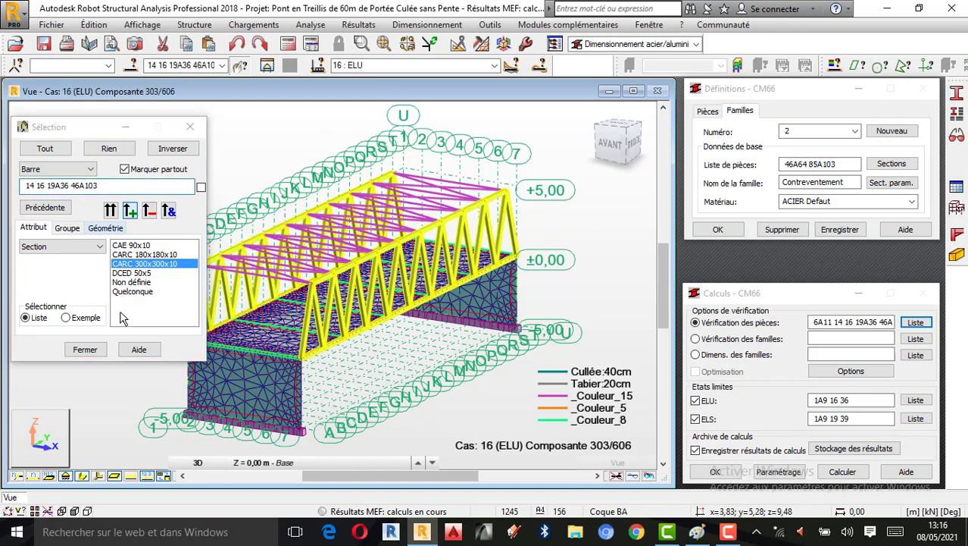
pyautogui.click(134, 273)
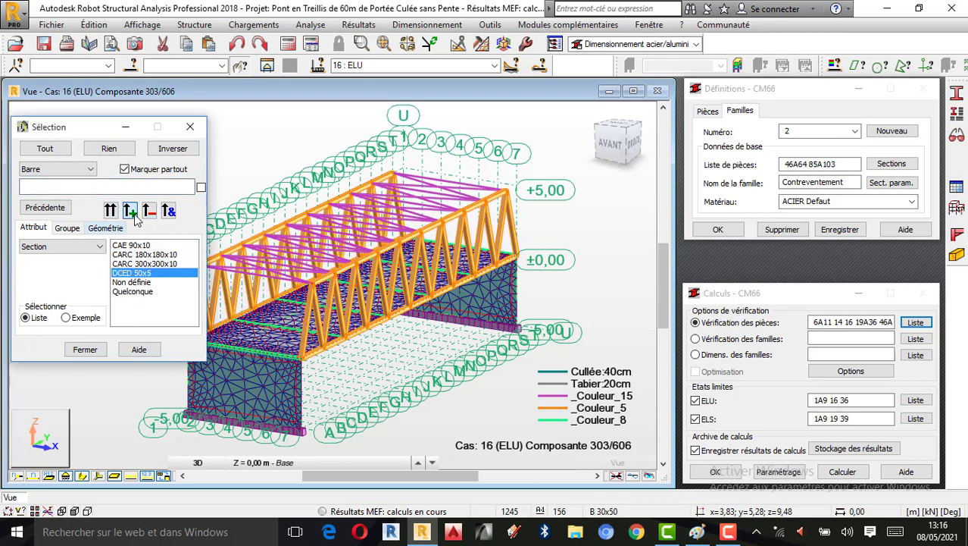
# Add the bars with section CARC 300x300x10 to the selection and close the selection window
pyautogui.click(144, 263)
pyautogui.click(130, 211)
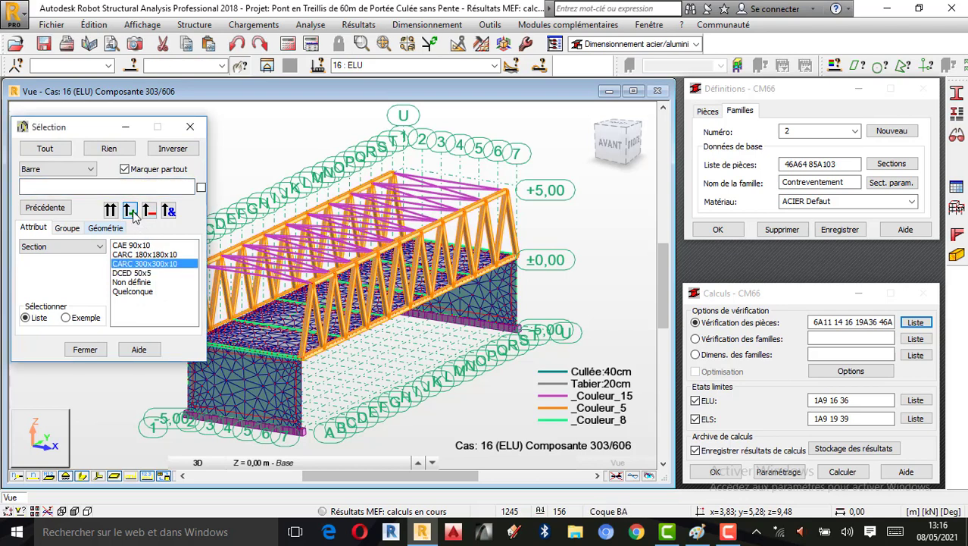
pyautogui.click(125, 126)
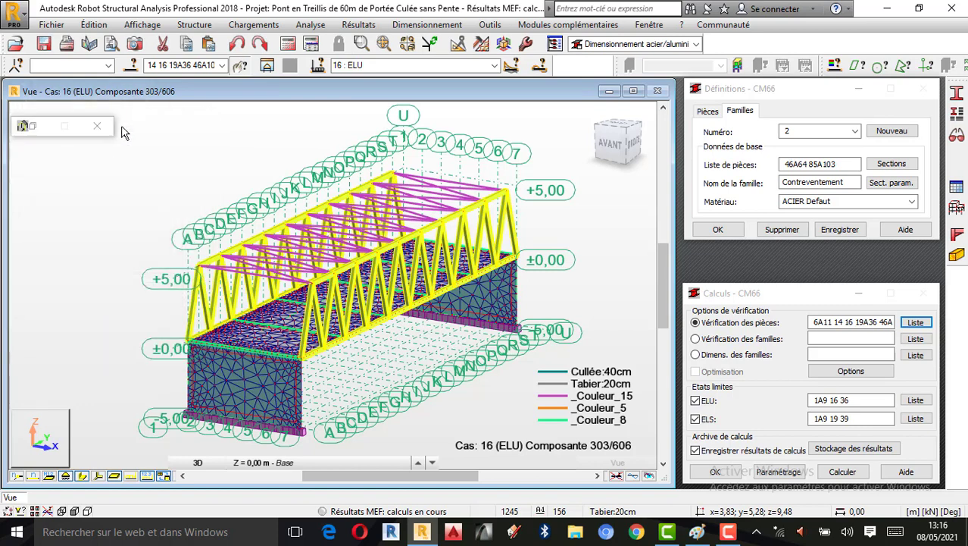
pyautogui.click(97, 125)
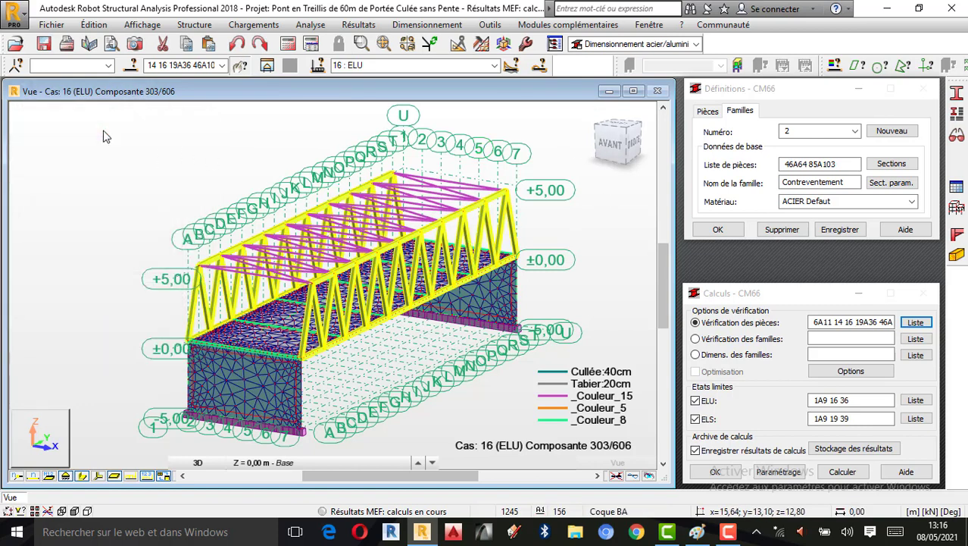
# Show the bridge in the YZ plane to view the selected truss bars
pyautogui.click(199, 463)
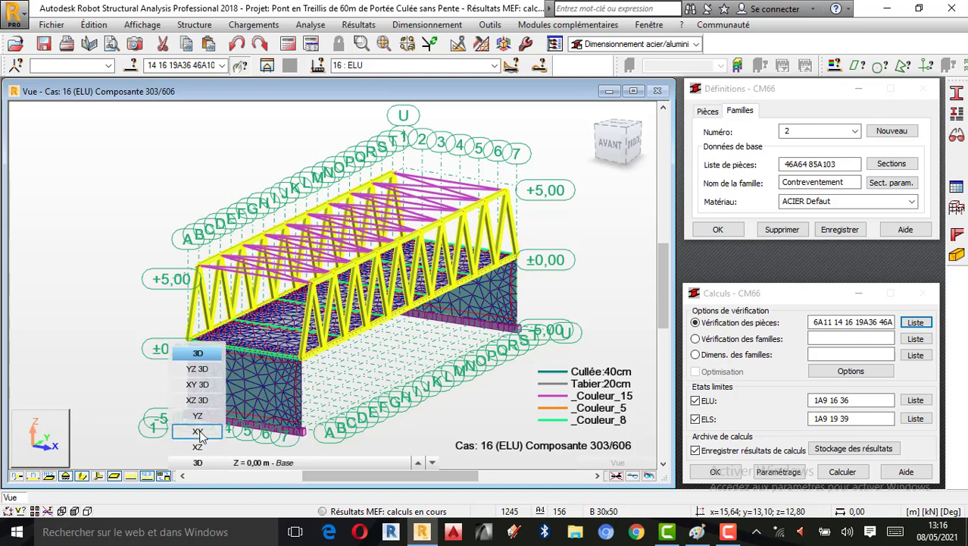
pyautogui.click(199, 431)
pyautogui.click(198, 415)
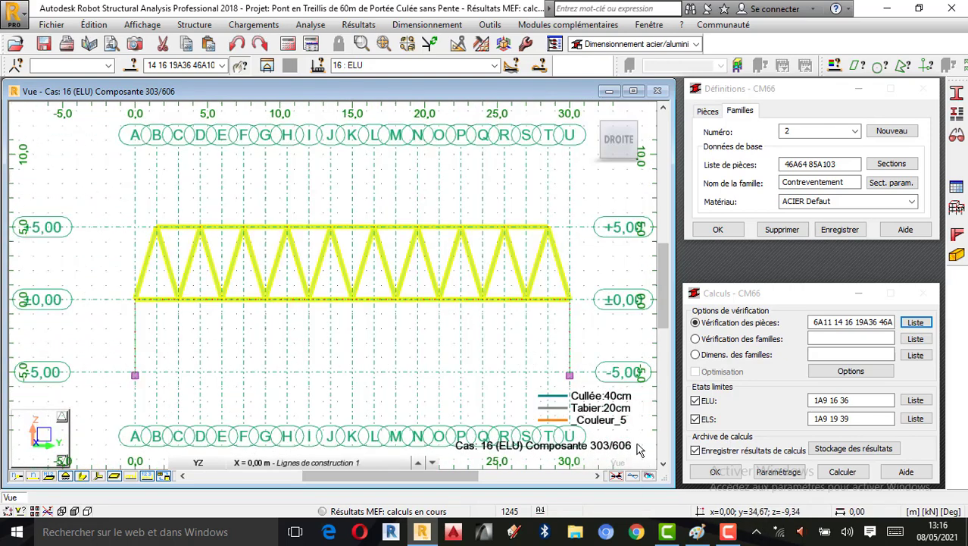
pyautogui.click(726, 534)
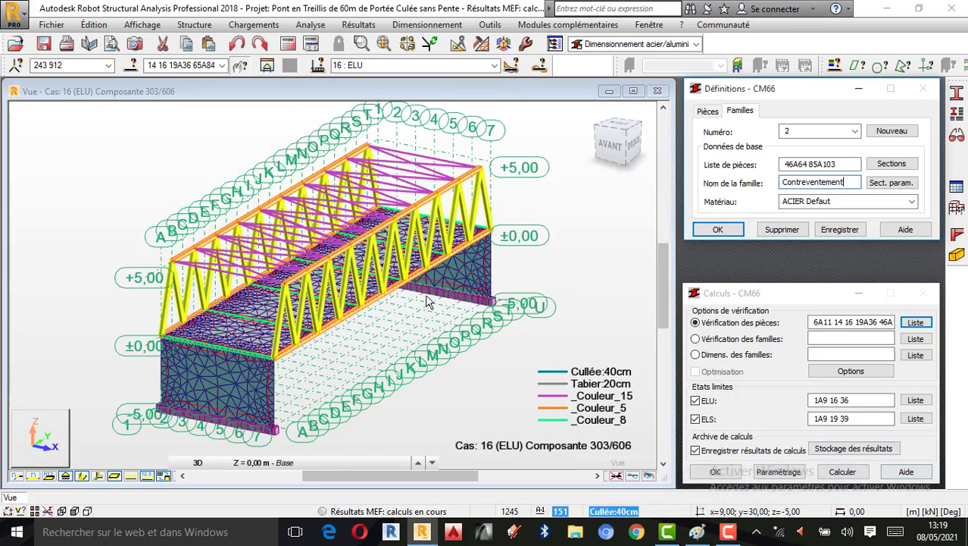
# Rename family 2 as Diagonale and save the modified family definition
pyautogui.moveTo(852, 181); pyautogui.dragTo(682, 180)
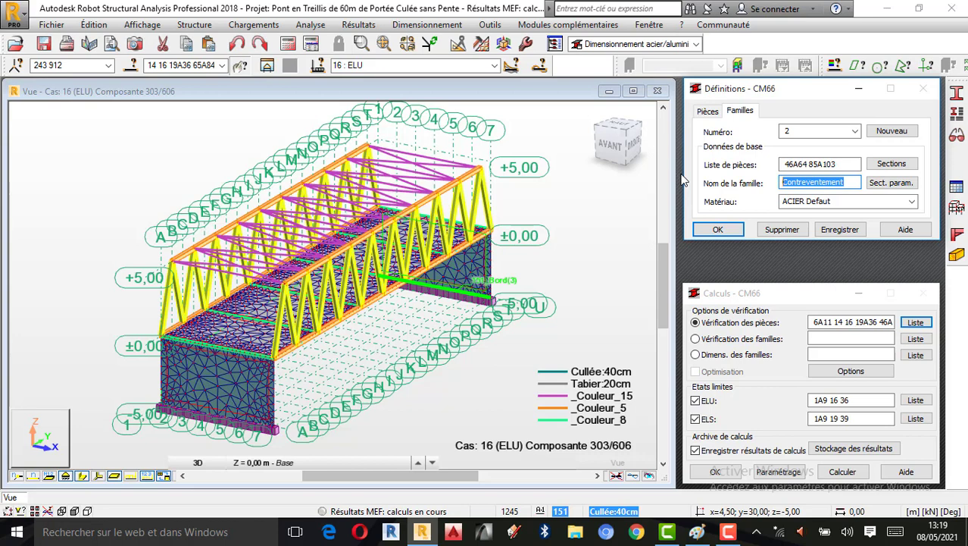
pyautogui.write('Diagonale')
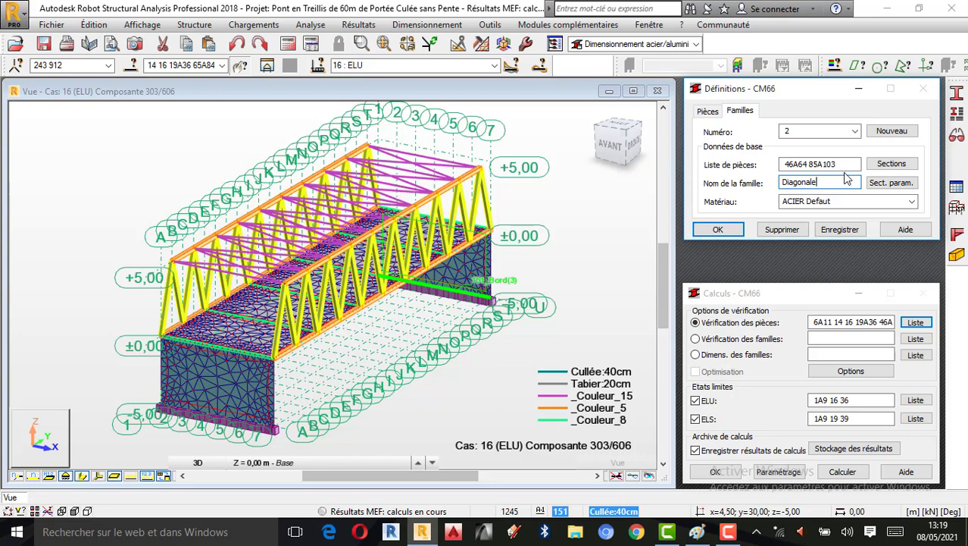
pyautogui.click(192, 66)
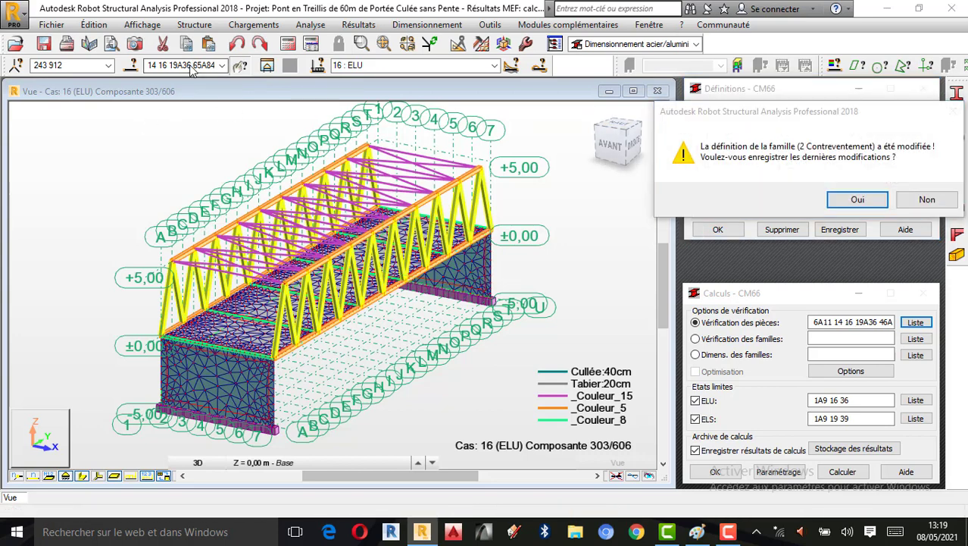
pyautogui.click(856, 198)
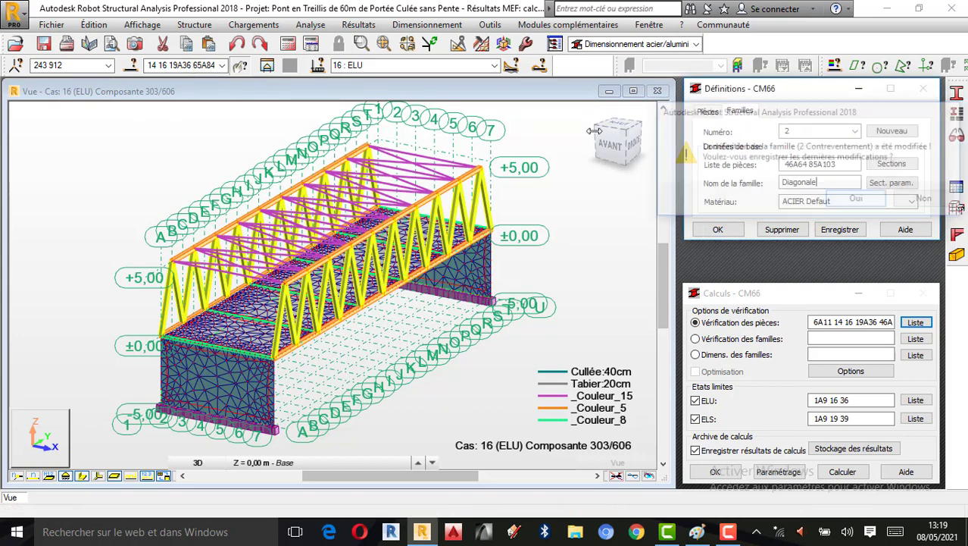
# Copy the selected bar list 14 16 19A36 65A84 into the member list of the Diagonale family
pyautogui.doubleClick(179, 66)
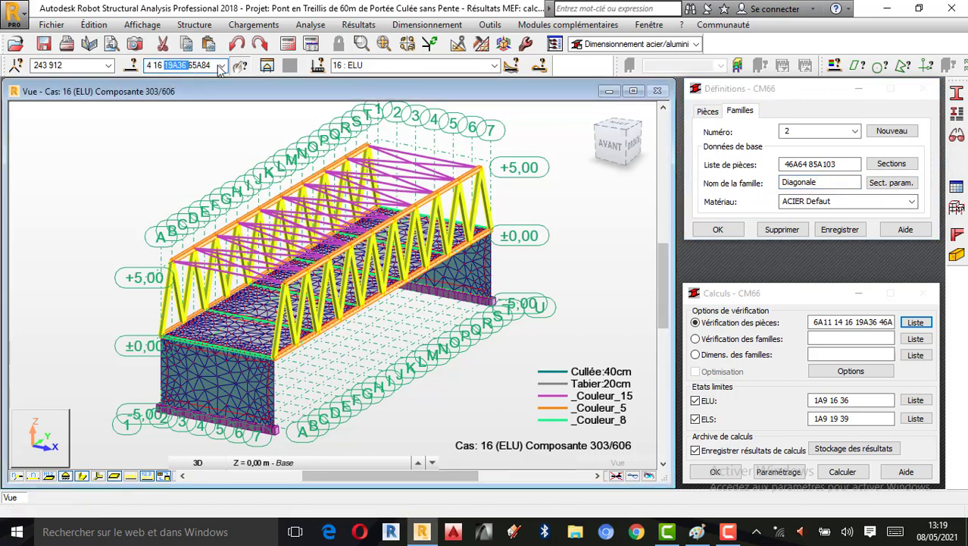
pyautogui.moveTo(215, 66); pyautogui.dragTo(95, 56)
pyautogui.hotkey('ctrl', 'c')
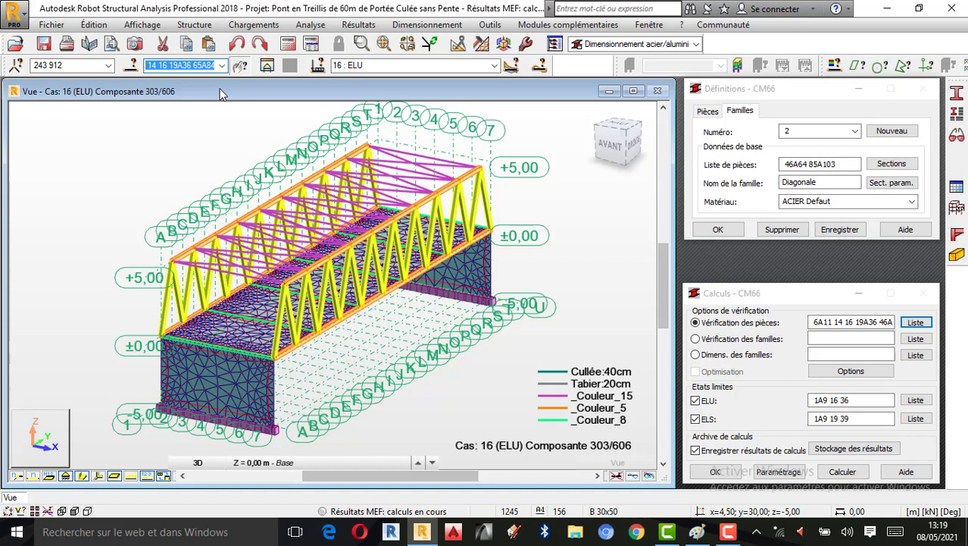
pyautogui.click(844, 163)
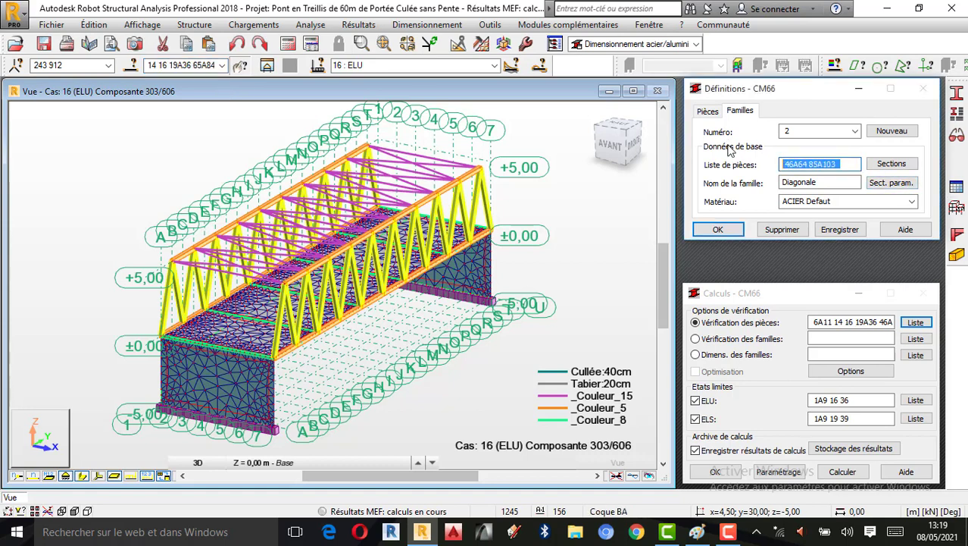
pyautogui.hotkey('ctrl', 'v')
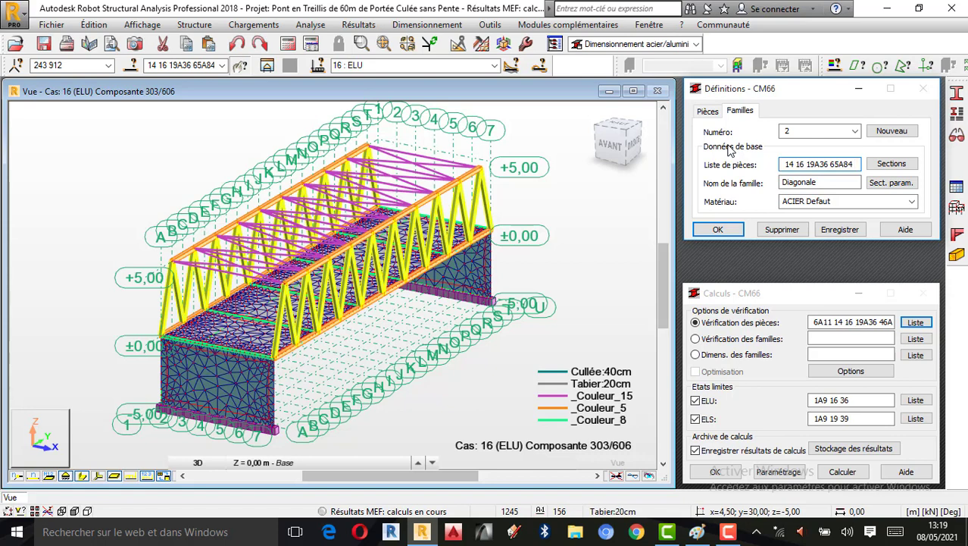
# Accept the CARC sections as candidate profiles for the Diagonale family and save its definition
pyautogui.click(887, 169)
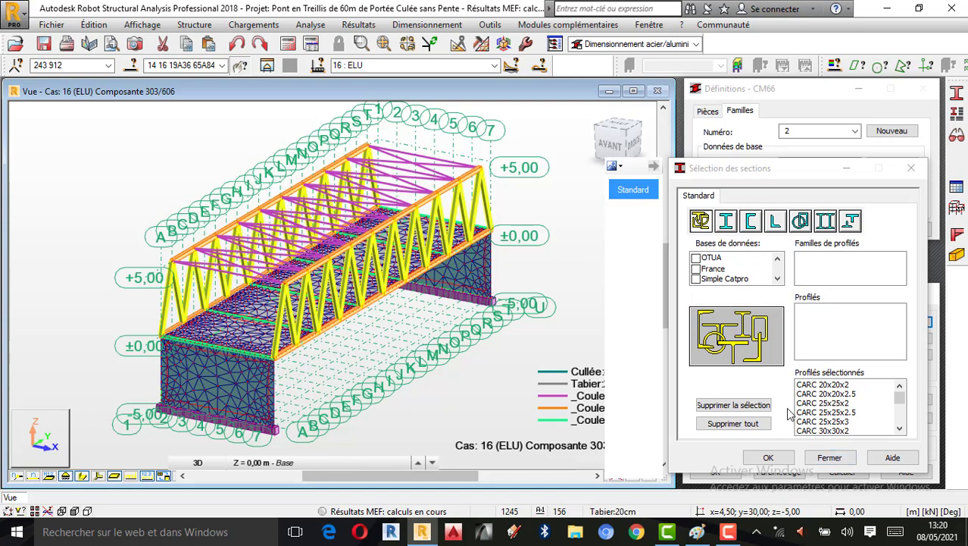
pyautogui.click(728, 531)
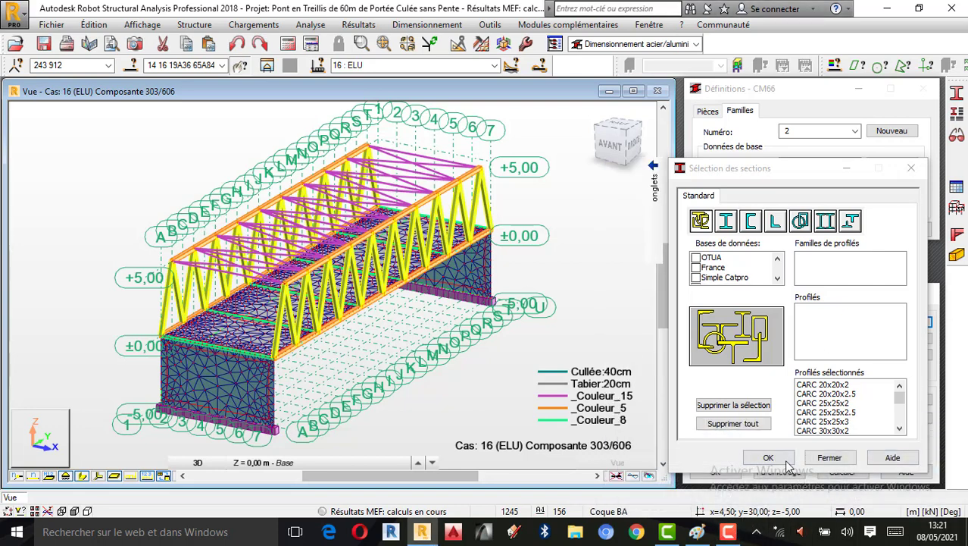
pyautogui.click(770, 458)
pyautogui.click(769, 458)
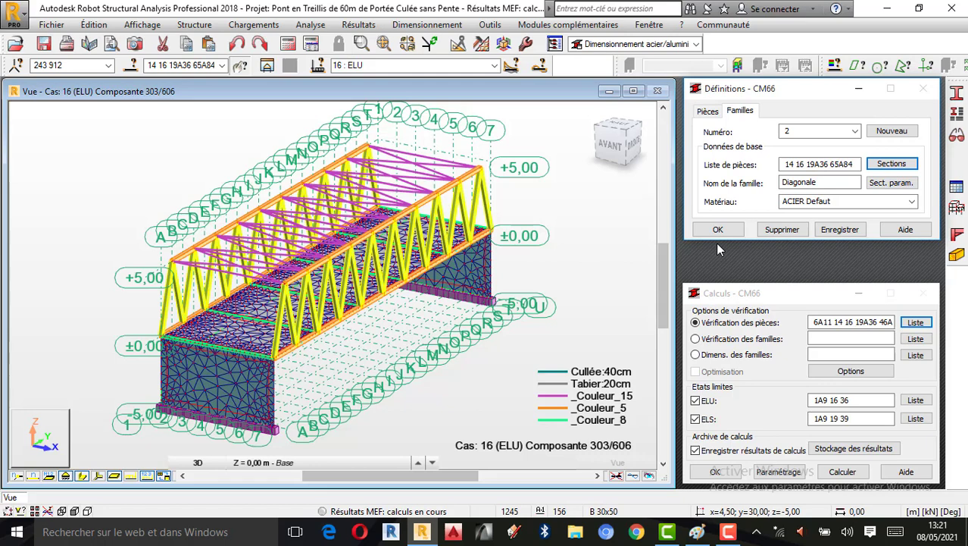
pyautogui.click(836, 230)
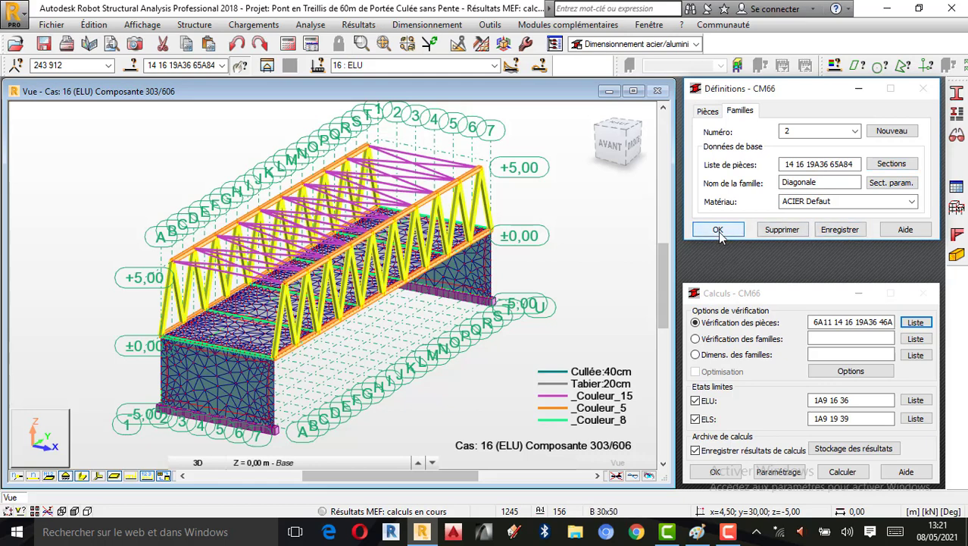
pyautogui.click(728, 531)
pyautogui.click(898, 463)
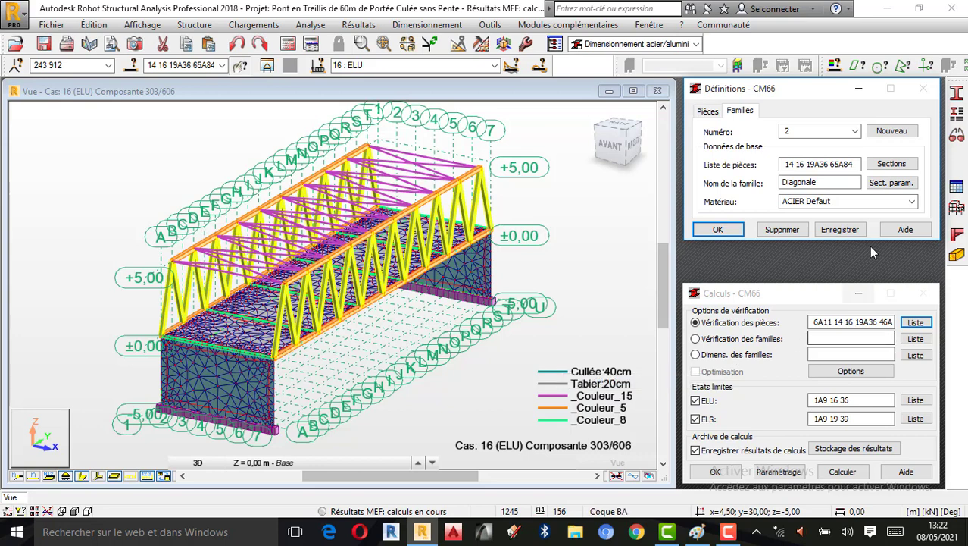
# Assign the bar type Diagonale_CM66 to bars 14 16 19A36 65A84
pyautogui.click(957, 115)
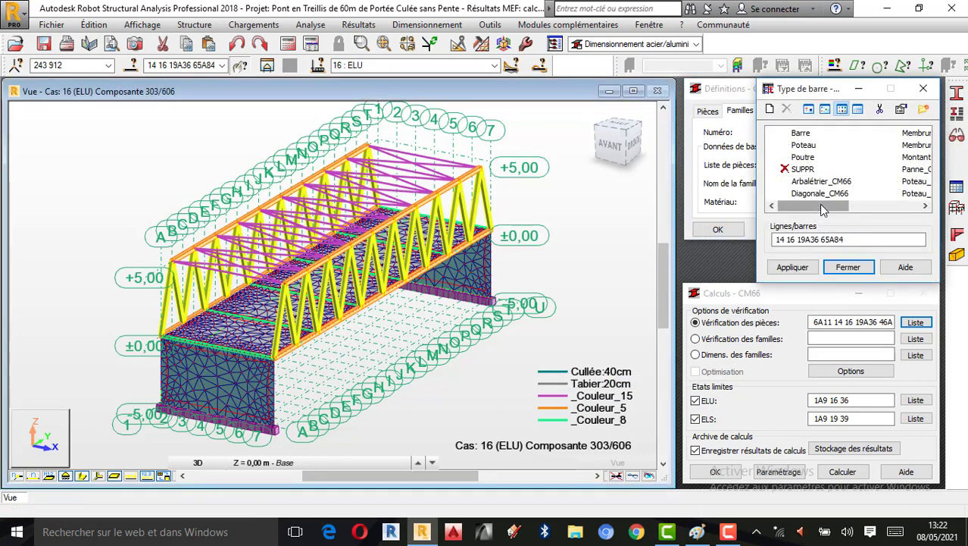
pyautogui.moveTo(820, 205); pyautogui.dragTo(829, 161)
pyautogui.click(837, 195)
pyautogui.click(805, 269)
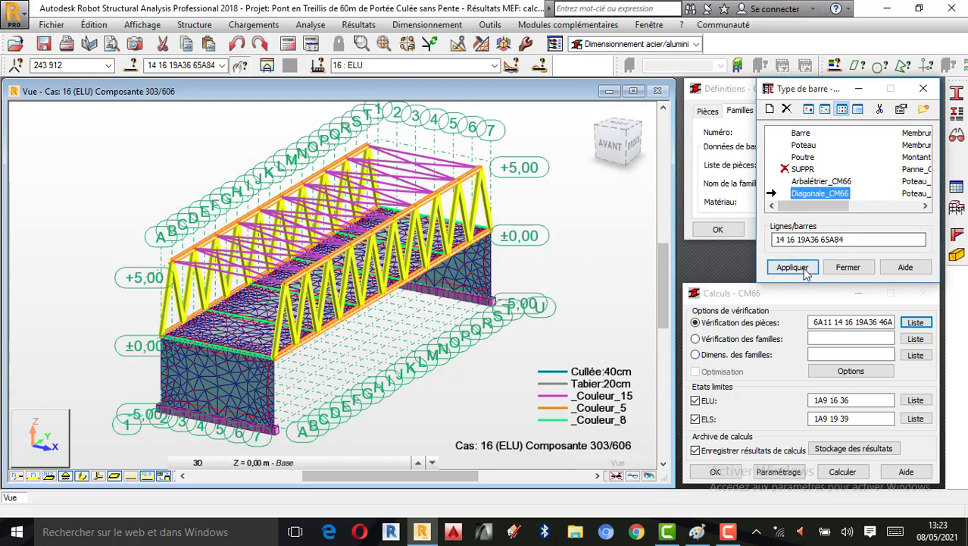
pyautogui.click(801, 269)
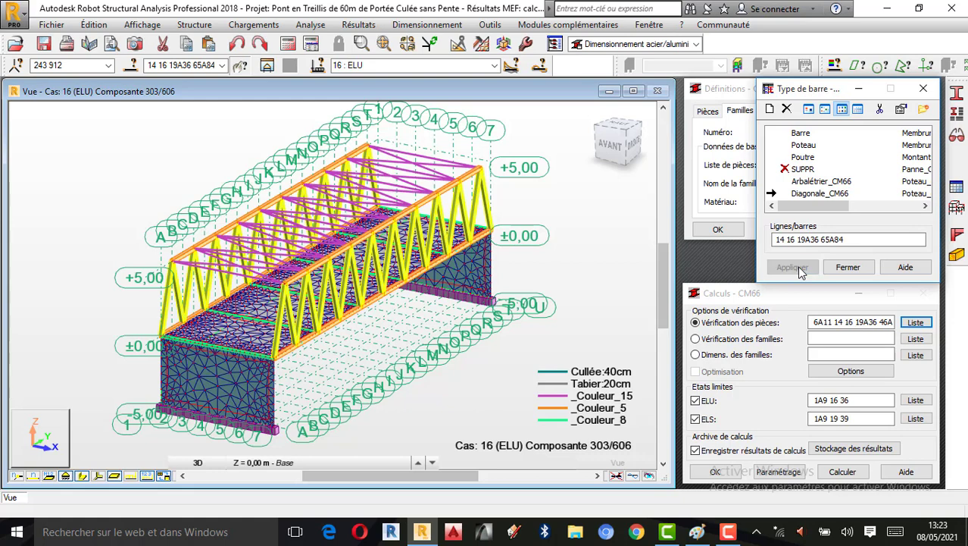
pyautogui.click(848, 268)
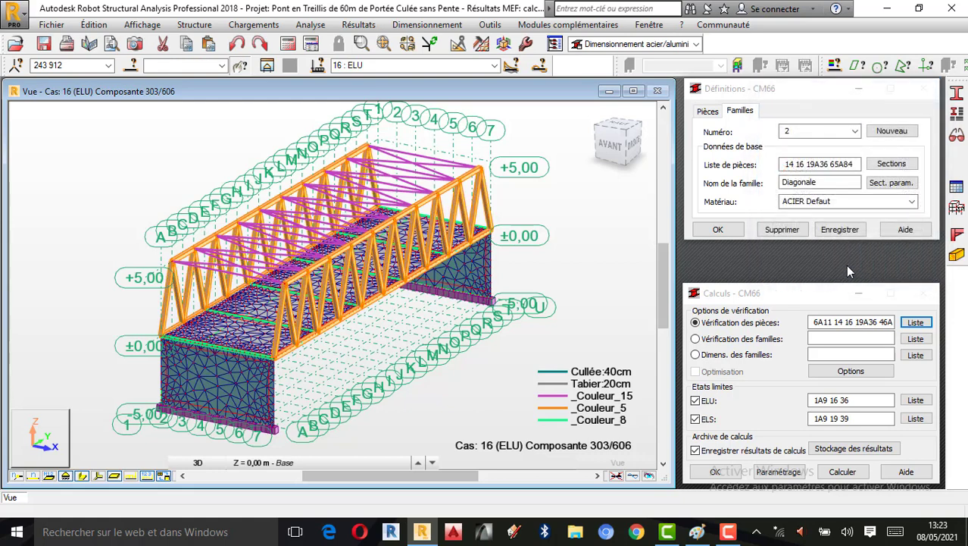
# Bring up the definition of family 1, Membrine
pyautogui.click(854, 132)
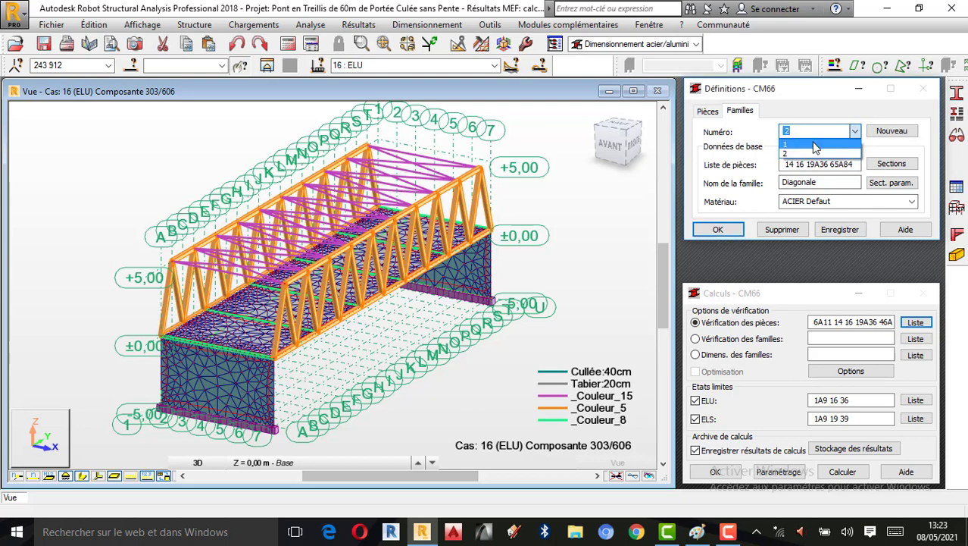
pyautogui.click(815, 144)
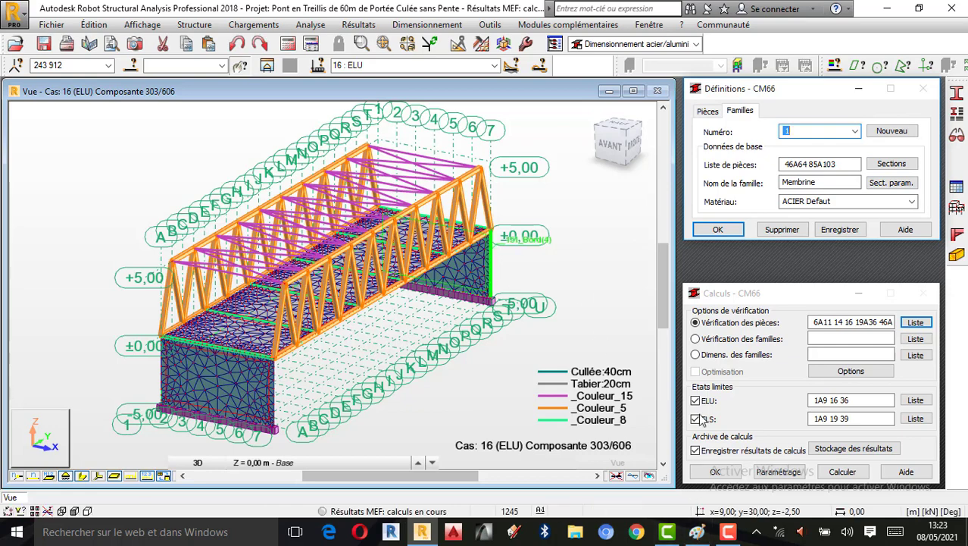
pyautogui.click(727, 532)
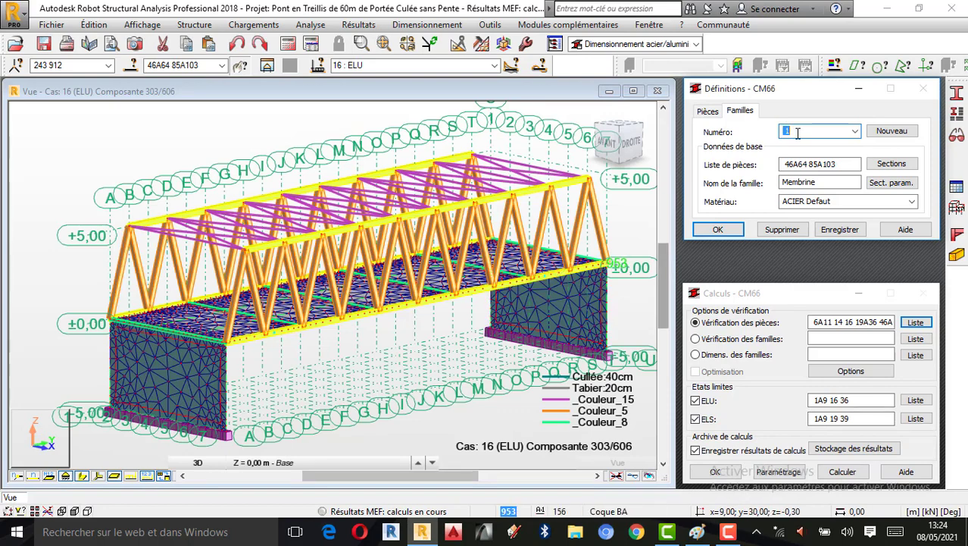
# Review the steel bar types available for the chord bars 46A64 85A103, and close the list
pyautogui.click(958, 117)
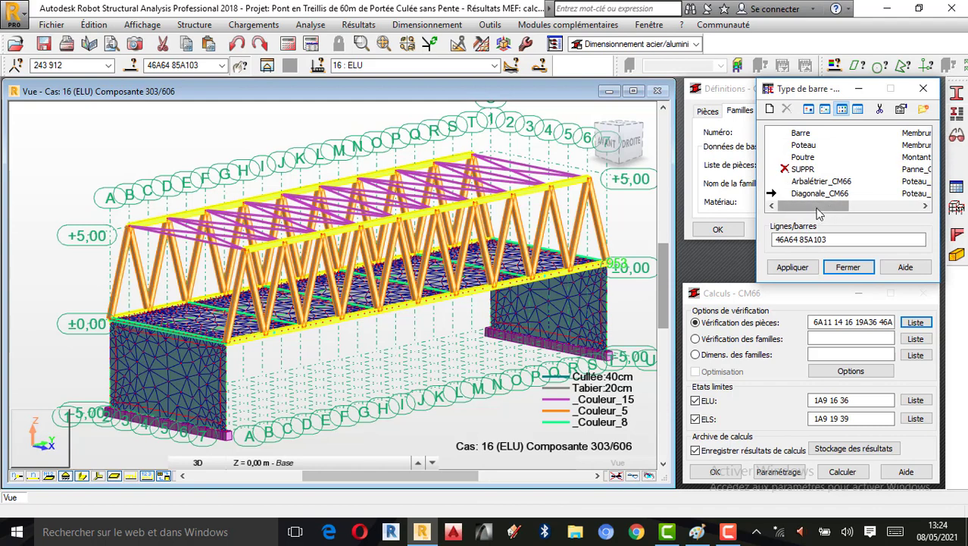
pyautogui.moveTo(818, 214); pyautogui.dragTo(890, 213)
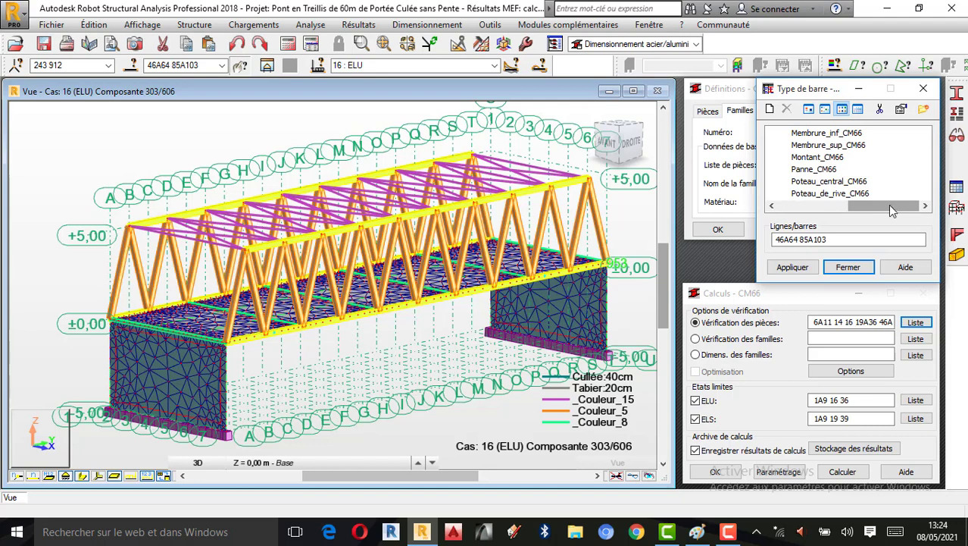
pyautogui.click(728, 531)
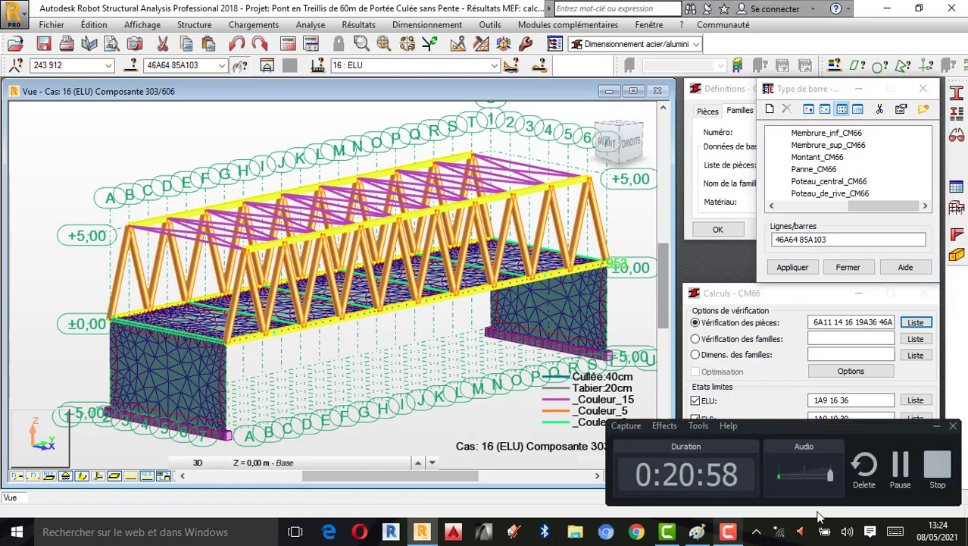
pyautogui.click(901, 463)
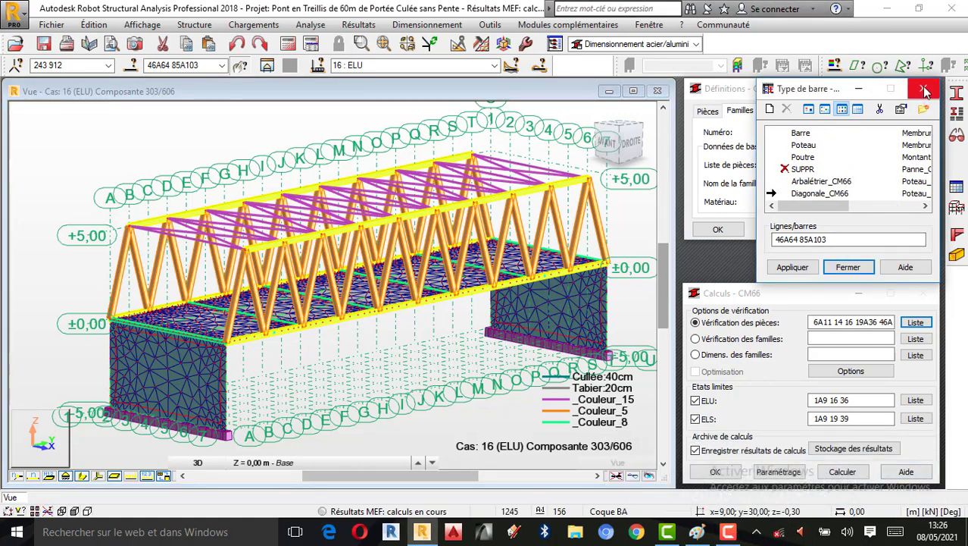
pyautogui.click(848, 267)
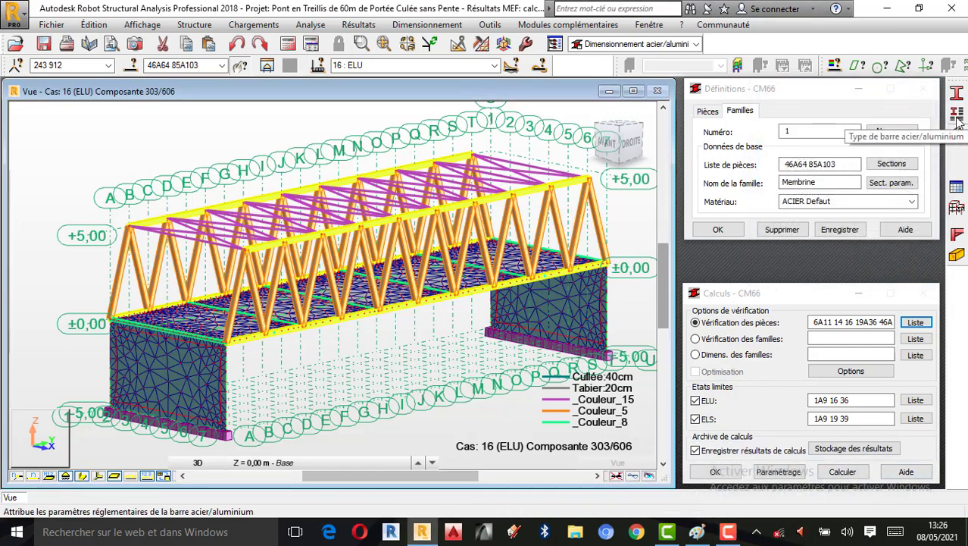
# Examine the project's steel bar type labels in the label manager, and return to the bar type list
pyautogui.click(957, 116)
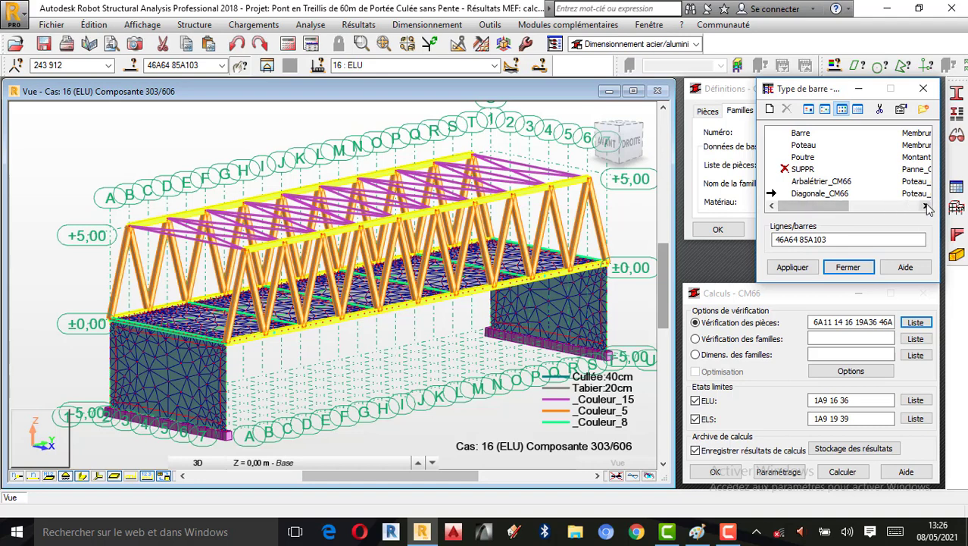
pyautogui.click(925, 110)
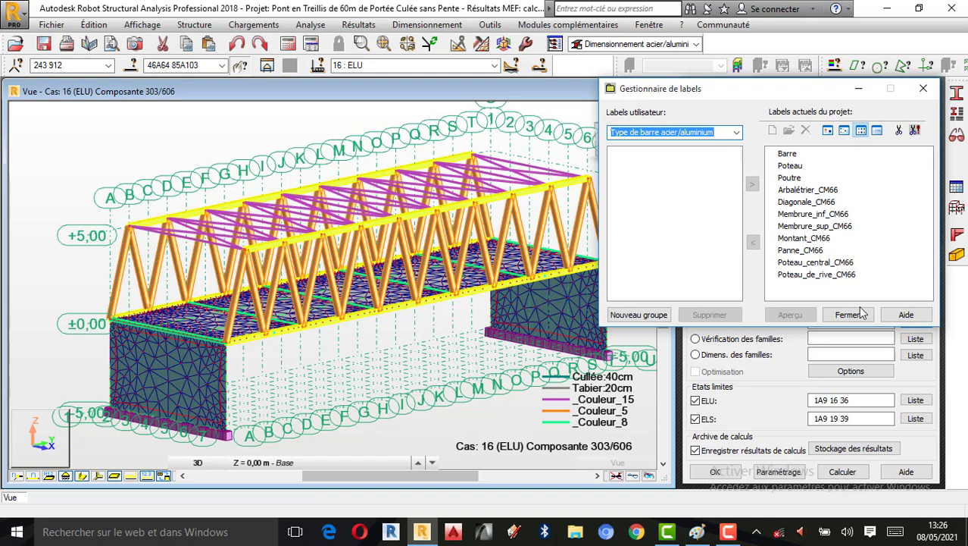
pyautogui.click(848, 316)
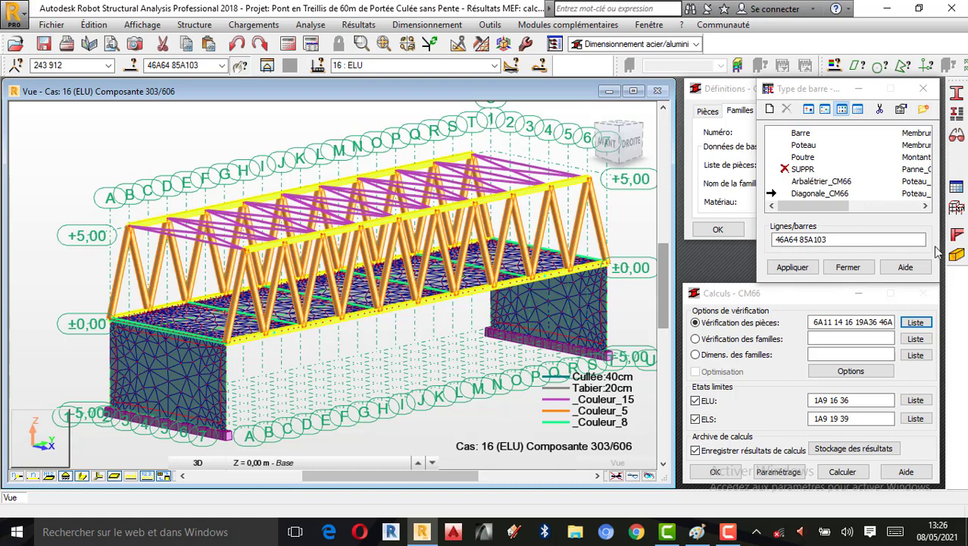
pyautogui.click(958, 118)
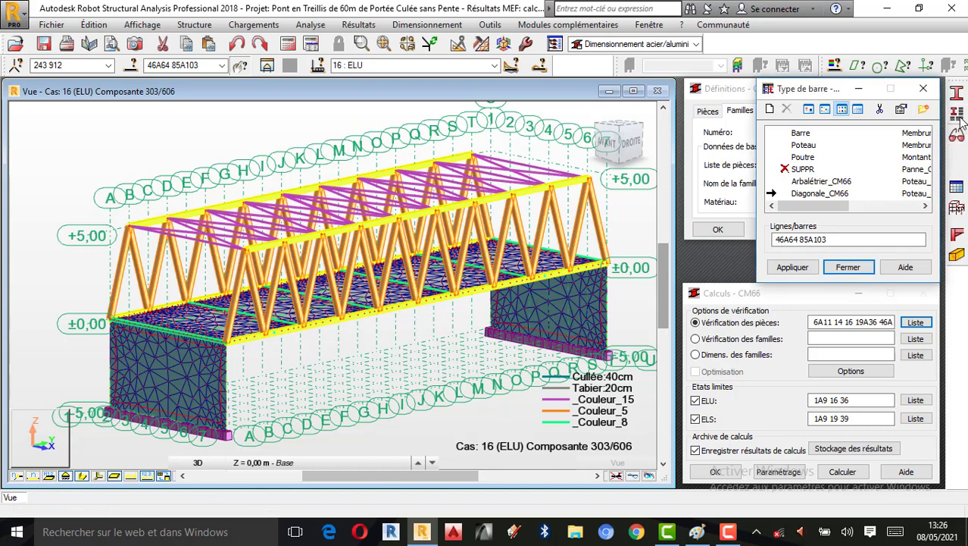
# Examine the CM66 parameters of the bar type Membrure_sup_CM66 and close its definition
pyautogui.click(960, 119)
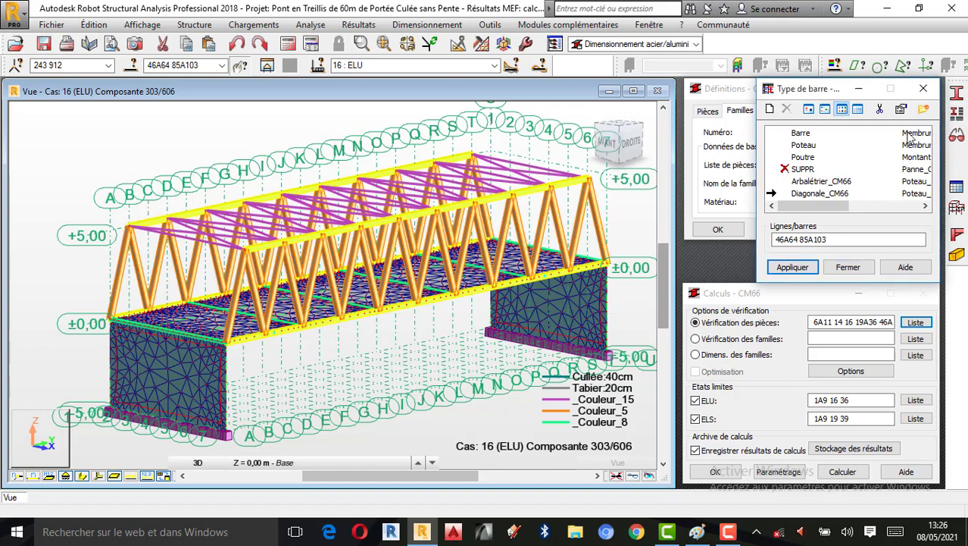
pyautogui.click(925, 111)
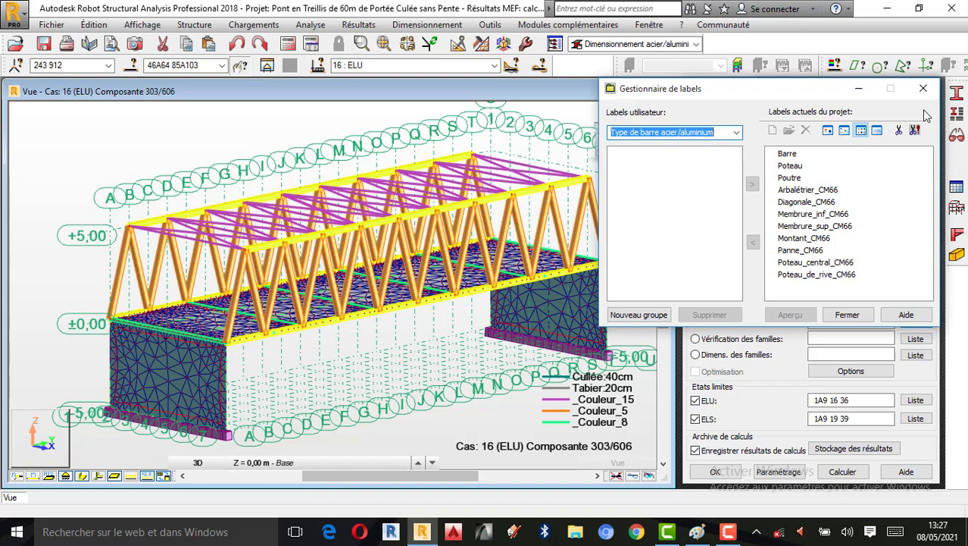
pyautogui.click(842, 230)
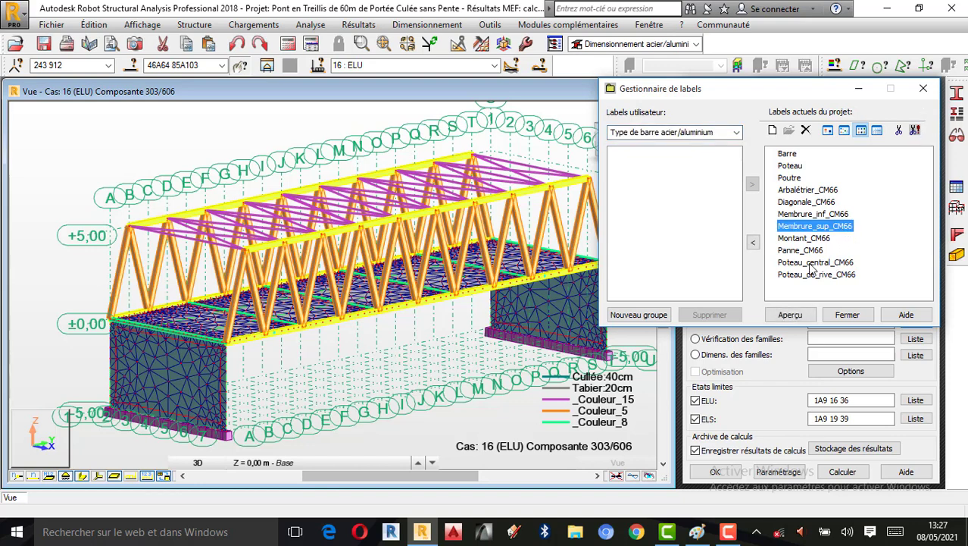
pyautogui.click(791, 314)
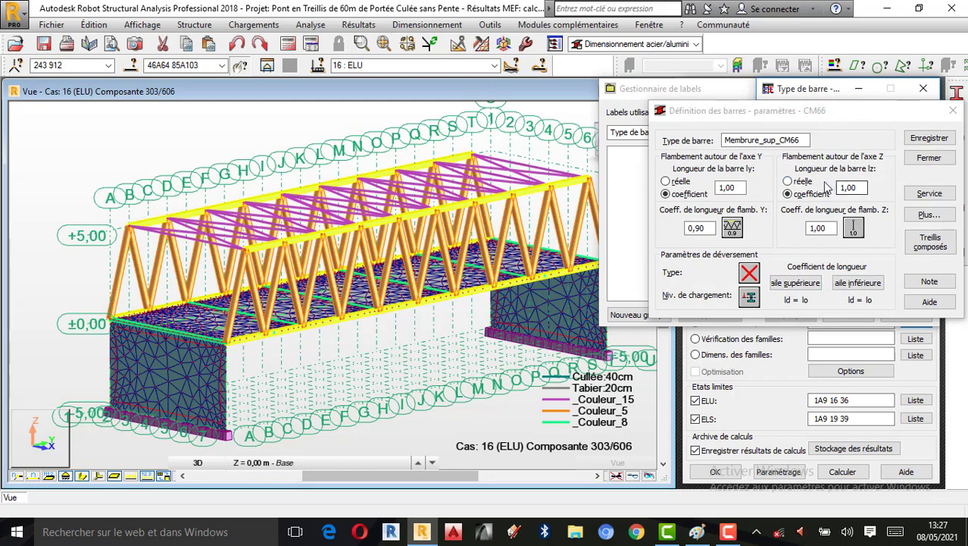
pyautogui.click(929, 157)
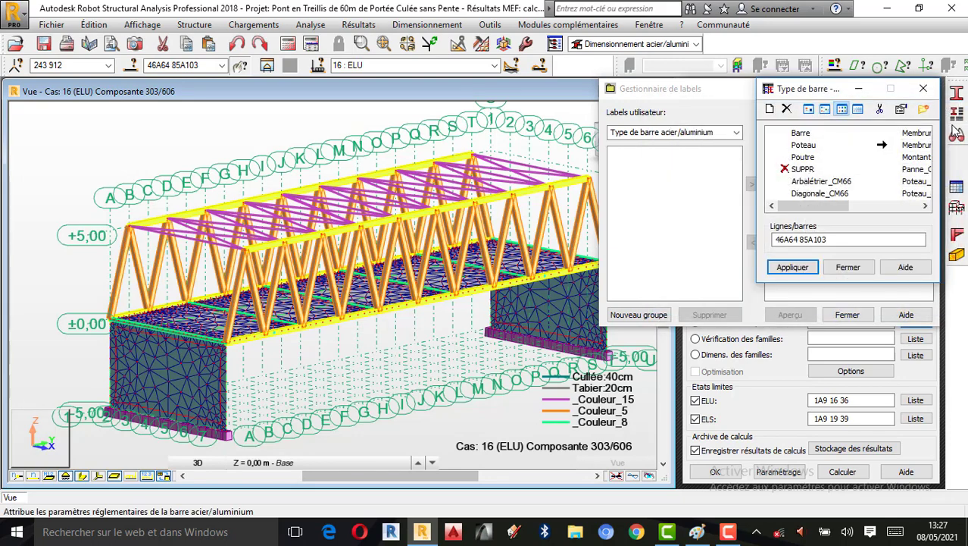
# Assign the bar type Membrure_sup_CM66 to bars 46A64 85A103, and close the bar type list and label manager
pyautogui.click(793, 267)
pyautogui.moveTo(833, 208); pyautogui.dragTo(888, 213)
pyautogui.click(793, 266)
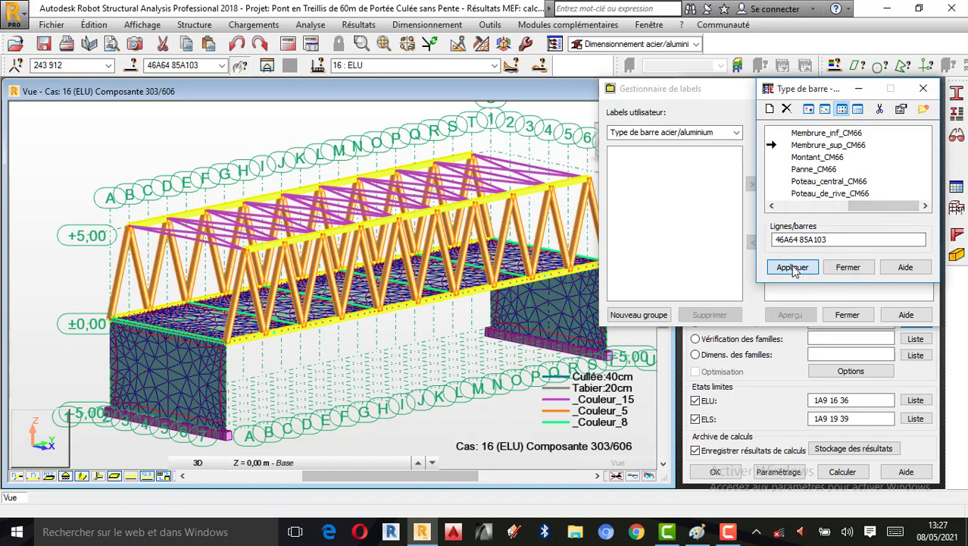
pyautogui.click(850, 268)
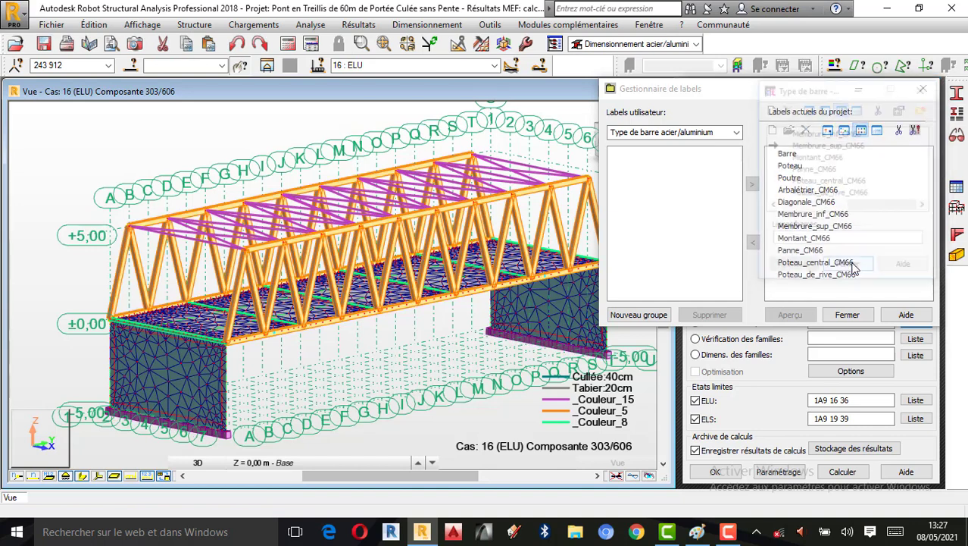
pyautogui.click(847, 314)
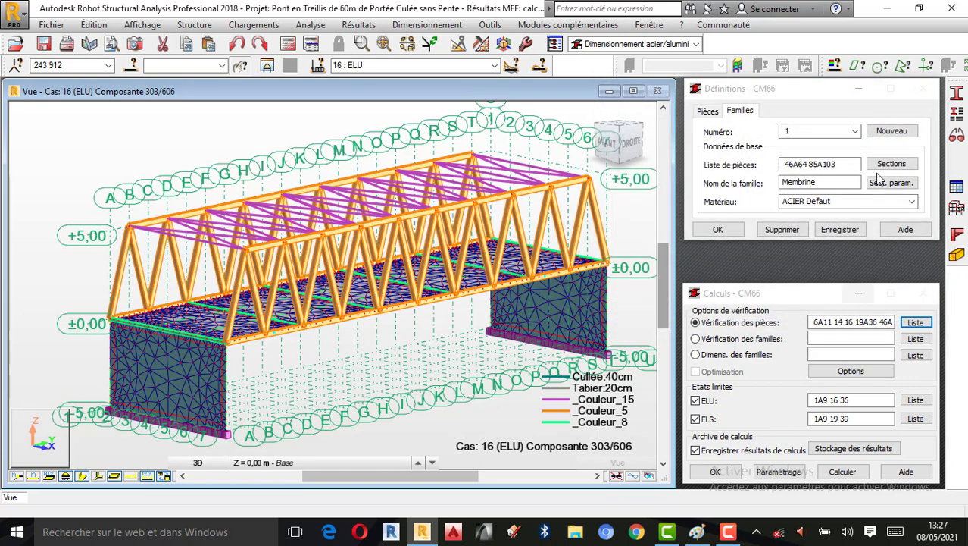
# Create a new member family numbered 3 and make it the current family
pyautogui.click(855, 131)
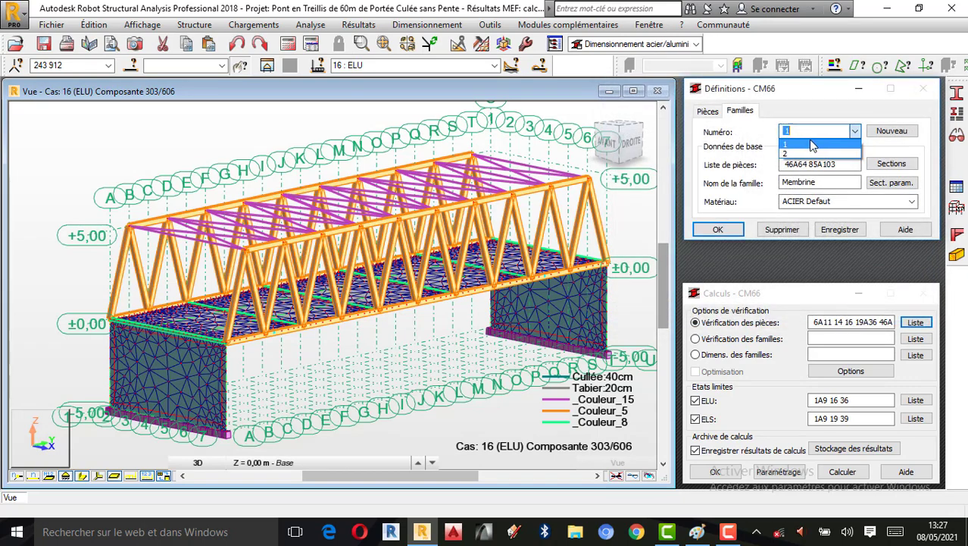
pyautogui.click(901, 135)
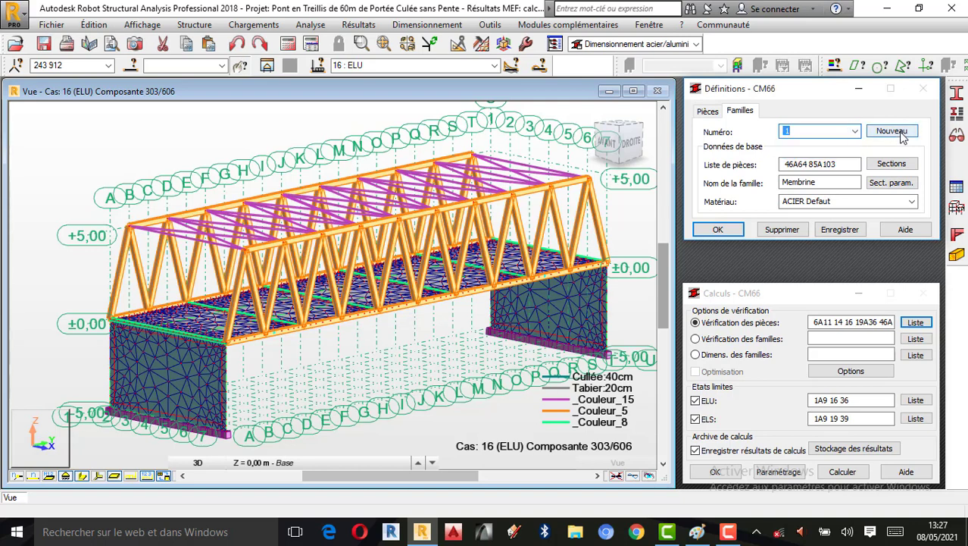
pyautogui.click(901, 134)
pyautogui.click(901, 134)
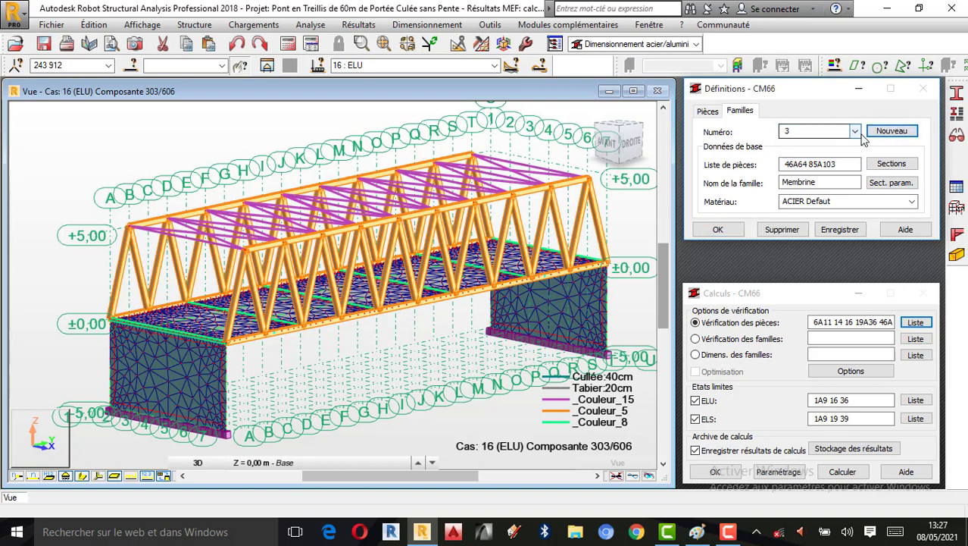
pyautogui.click(855, 132)
pyautogui.click(845, 144)
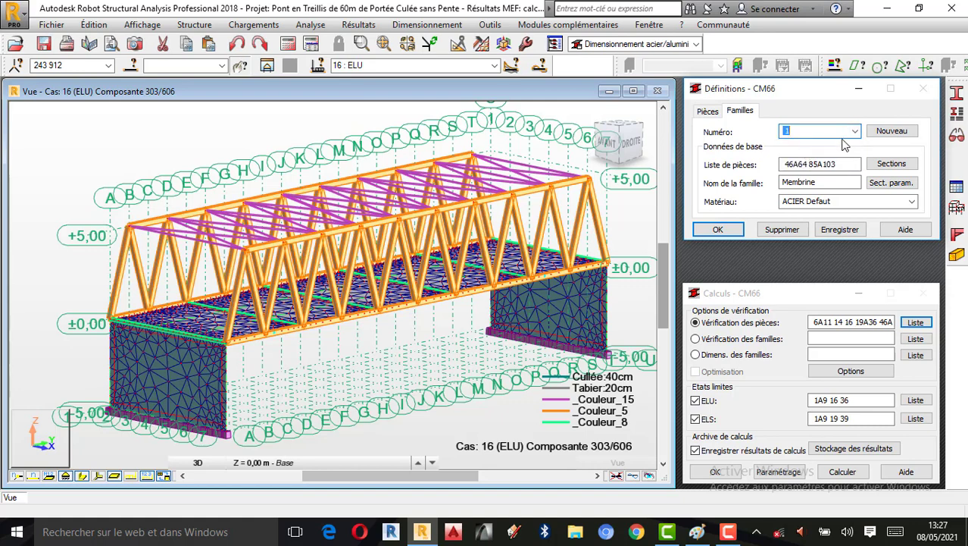
pyautogui.click(855, 133)
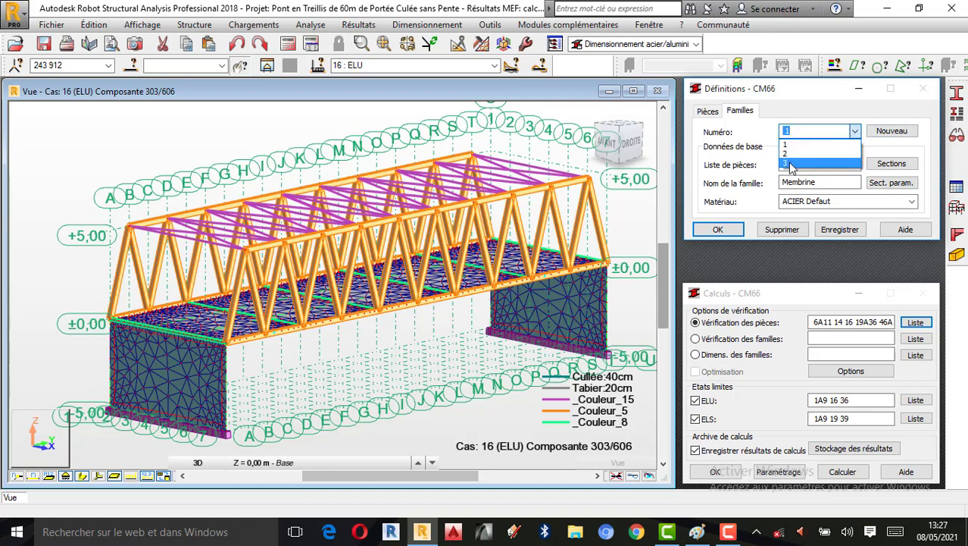
pyautogui.click(790, 163)
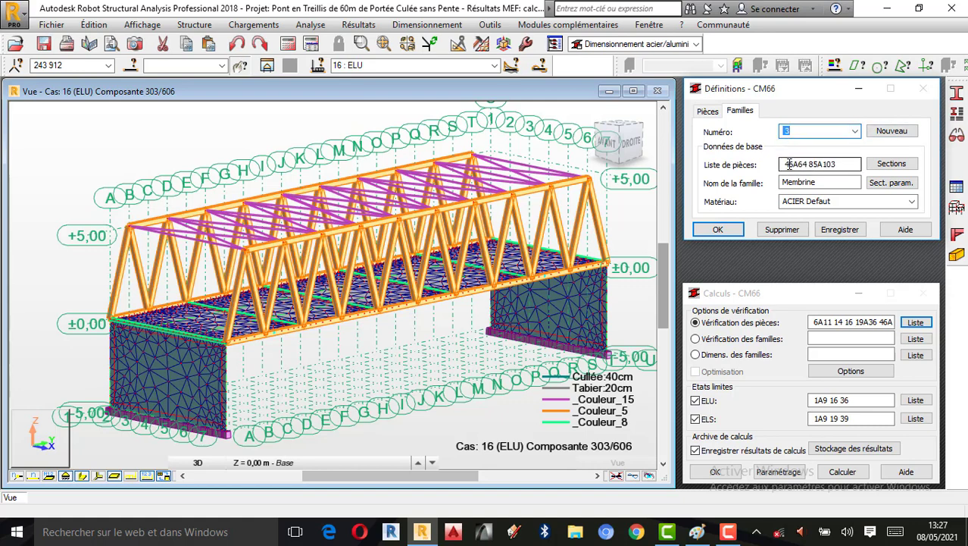
# Select all bars with the section CAE 90x10 in the model
pyautogui.rightClick(146, 151)
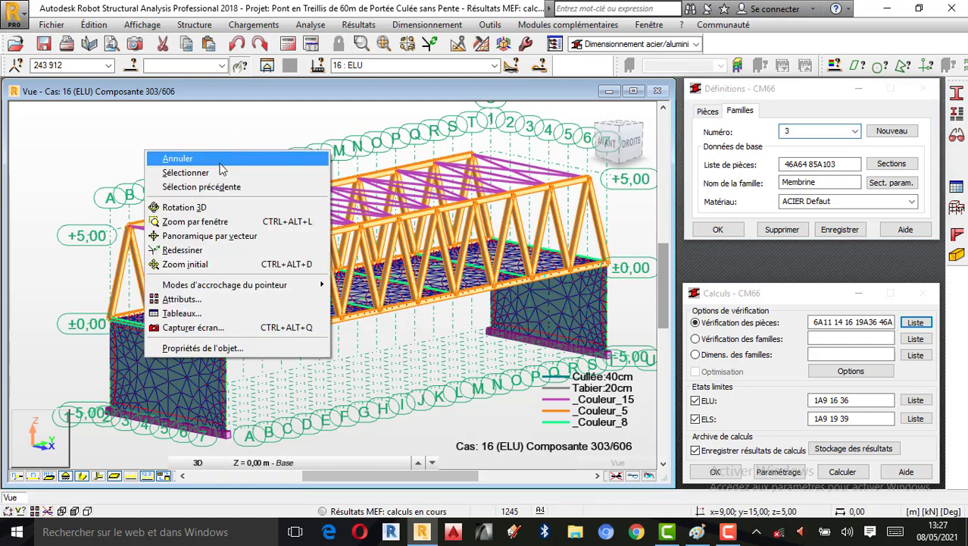
pyautogui.click(183, 207)
pyautogui.moveTo(184, 207); pyautogui.dragTo(356, 257)
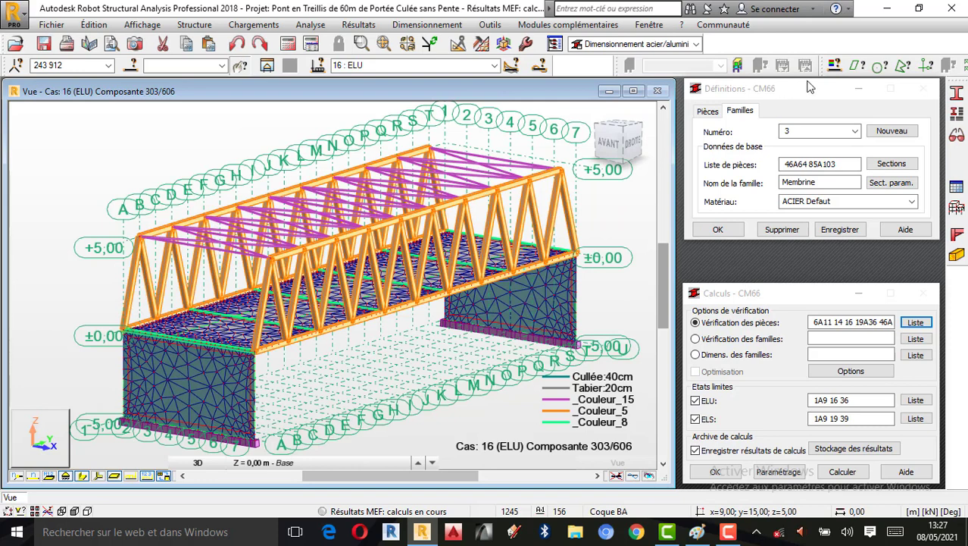
pyautogui.click(835, 66)
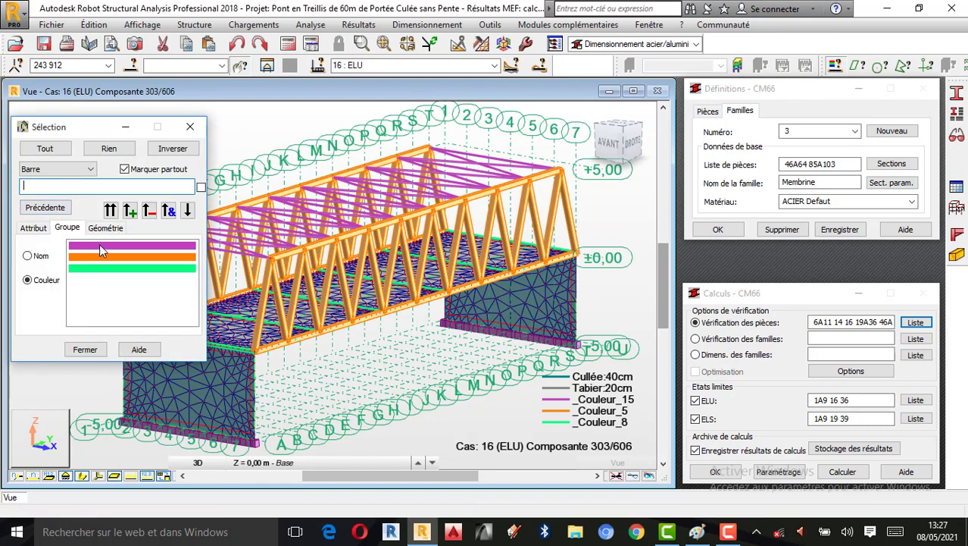
pyautogui.click(42, 226)
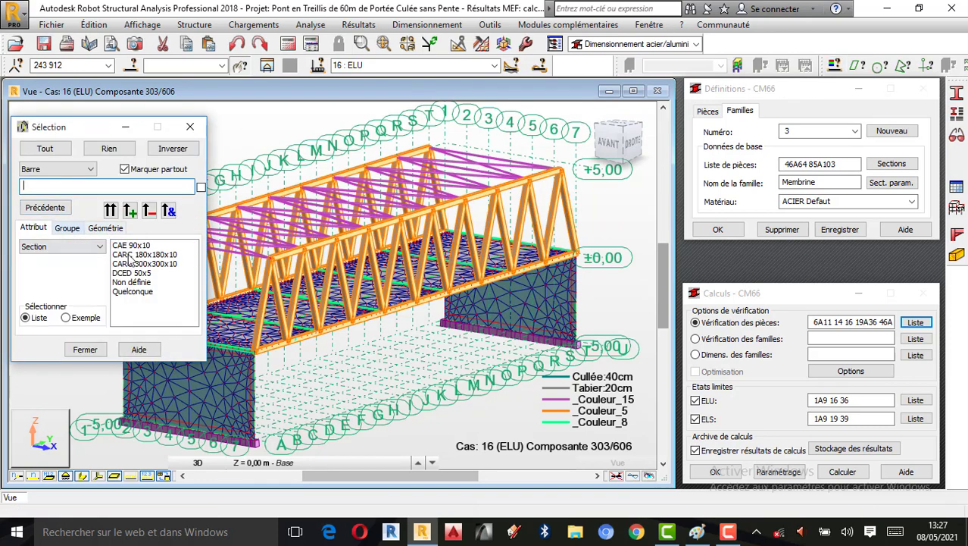
pyautogui.click(143, 247)
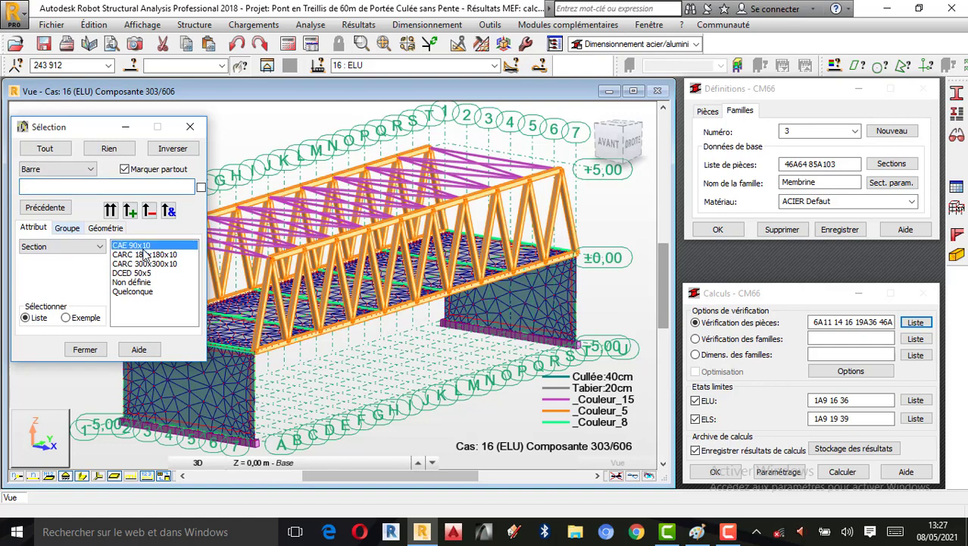
pyautogui.click(130, 210)
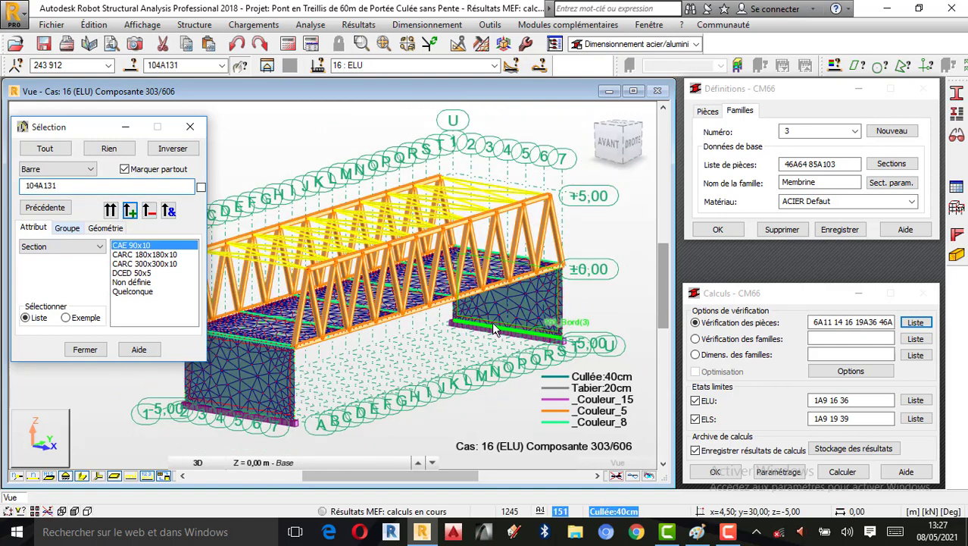
pyautogui.rightClick(530, 220)
pyautogui.click(534, 287)
pyautogui.moveTo(523, 281); pyautogui.dragTo(481, 303)
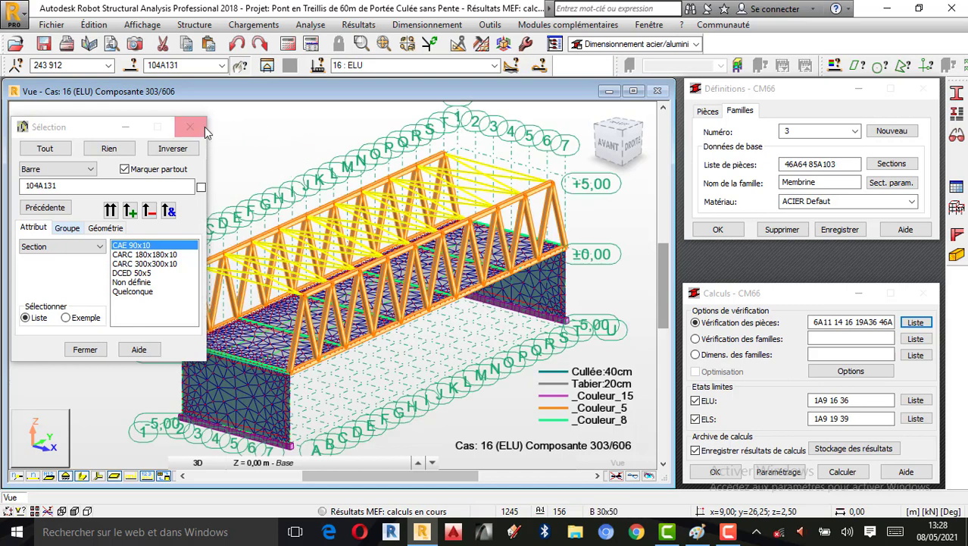
# Set family 3's member list to the selected bars 104A131 and name the family Contreventement
pyautogui.click(814, 181)
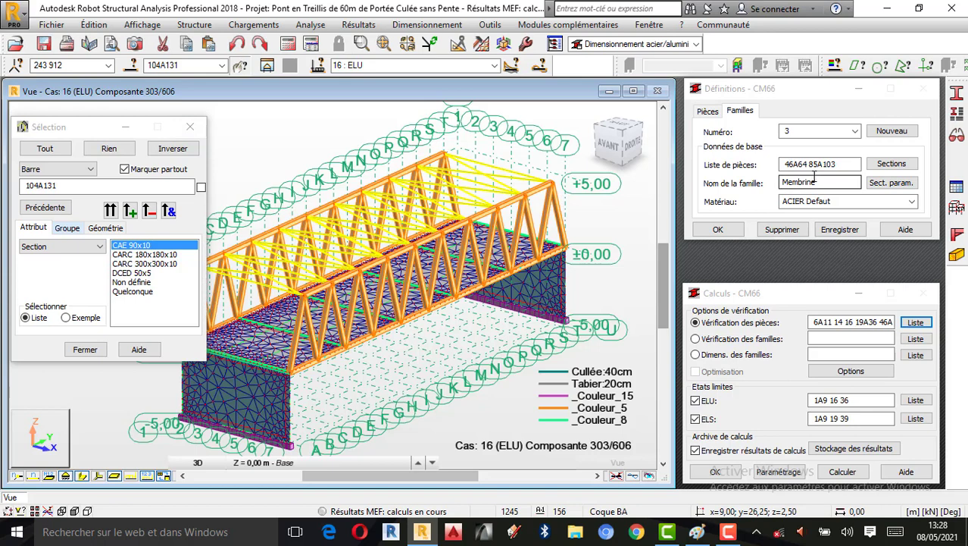
pyautogui.click(178, 65)
pyautogui.hotkey('ctrl', 'c')
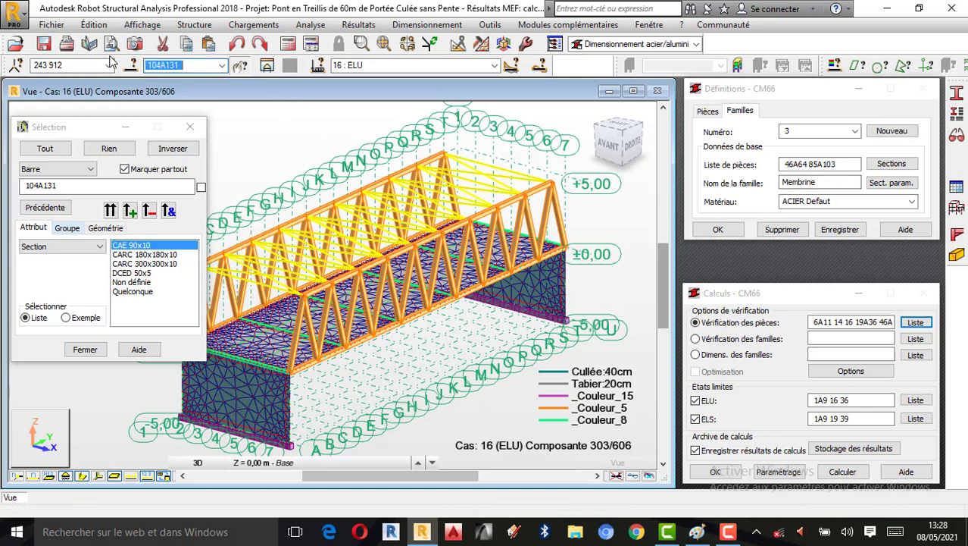
pyautogui.click(840, 164)
pyautogui.hotkey('ctrl', 'v')
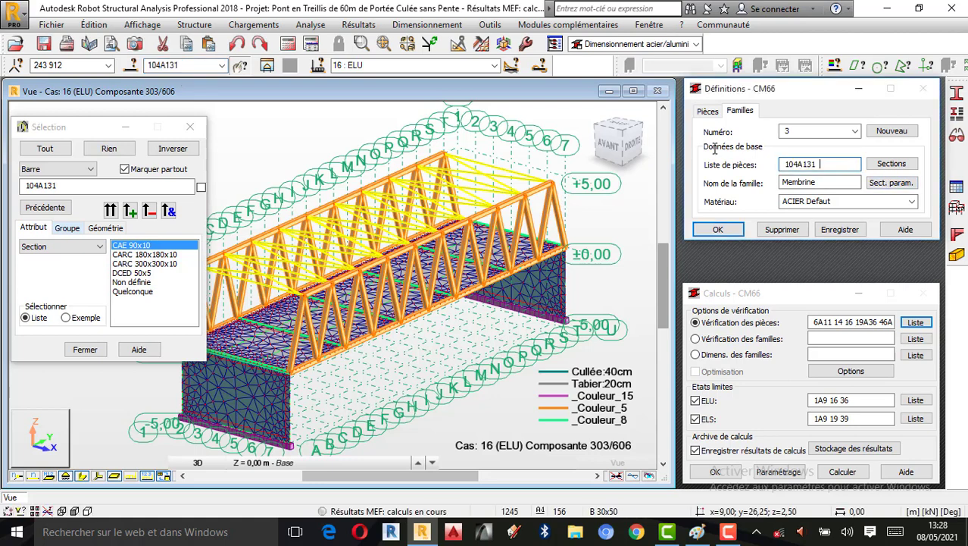
pyautogui.press('Tab')
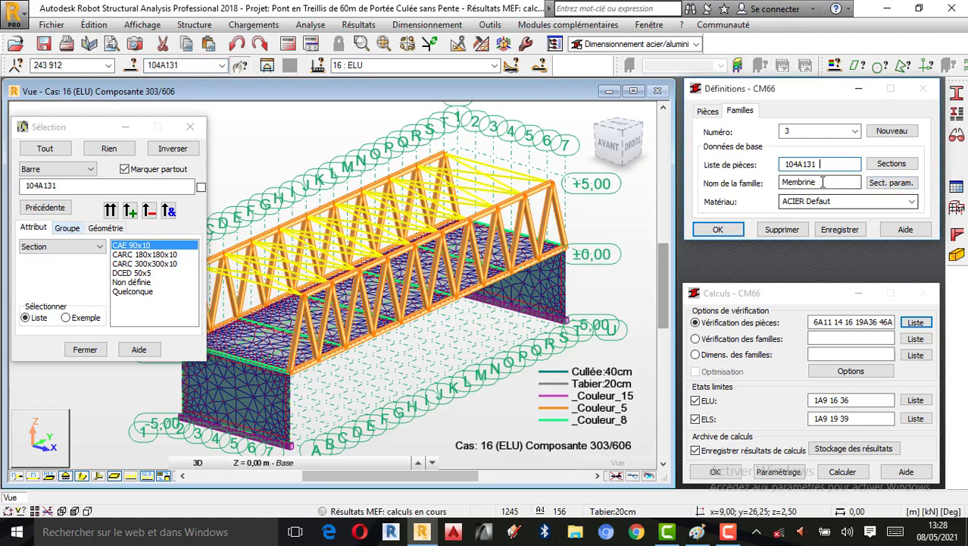
pyautogui.write('C on')
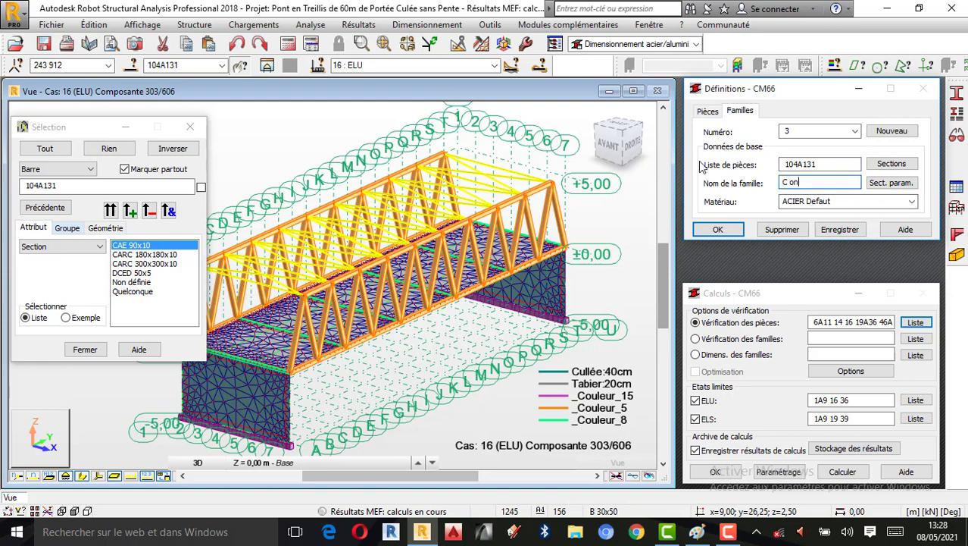
pyautogui.press('BackSpace')
pyautogui.press('BackSpace')
pyautogui.write('ontreventement')
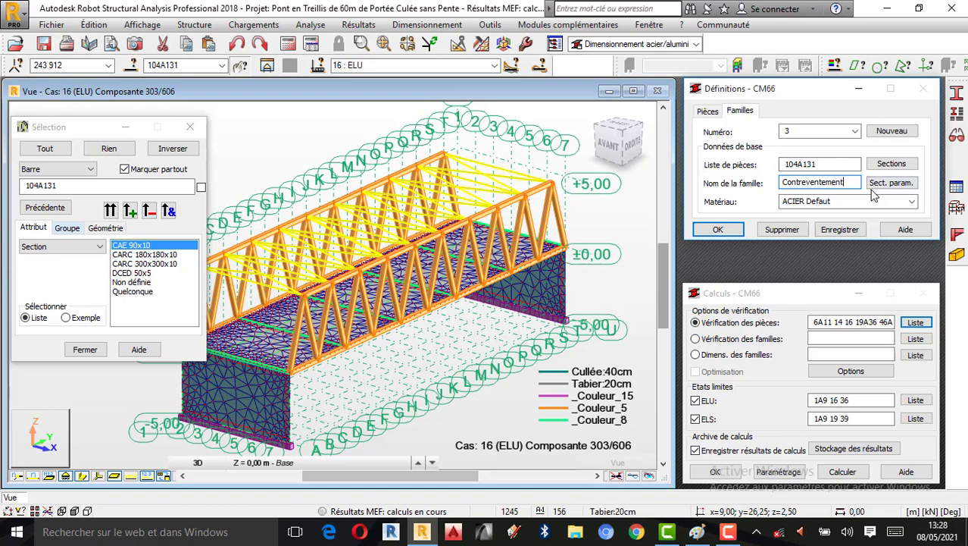
# Add all CAE angle profiles from the OTUA database to the section list of family 3, Contreventement
pyautogui.click(891, 165)
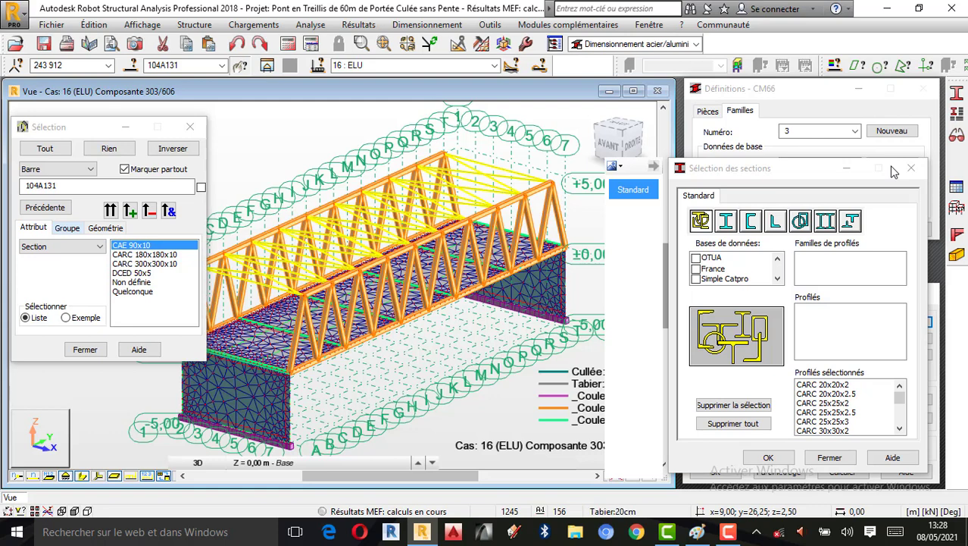
pyautogui.click(701, 258)
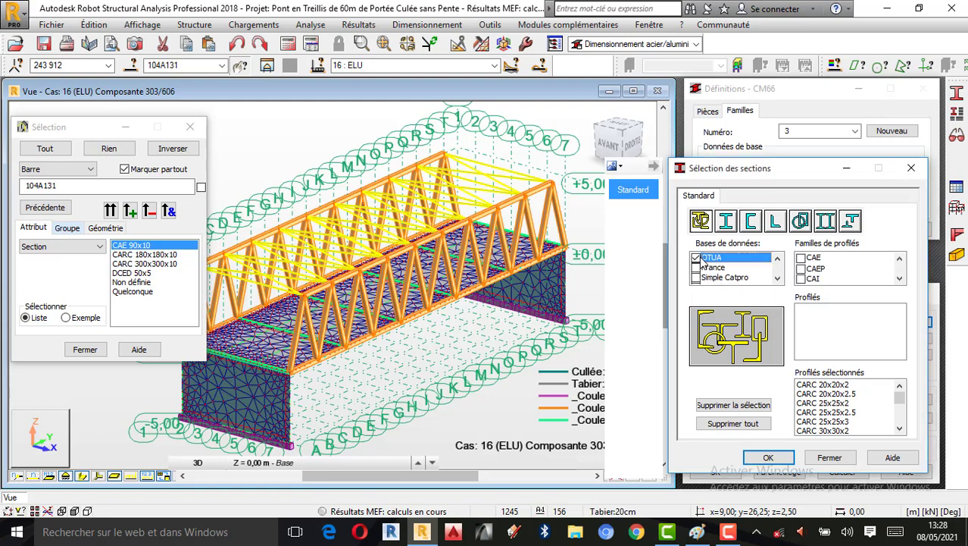
pyautogui.click(776, 222)
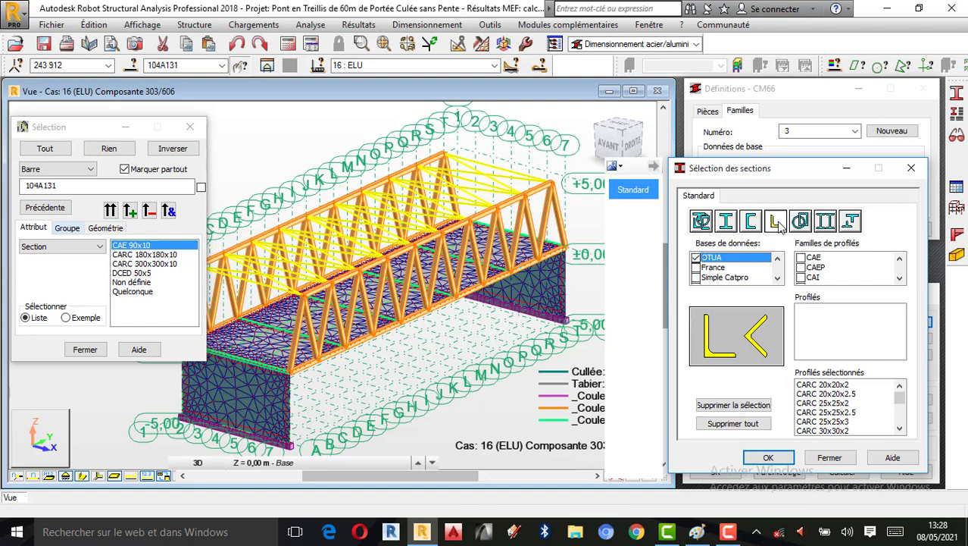
pyautogui.click(801, 259)
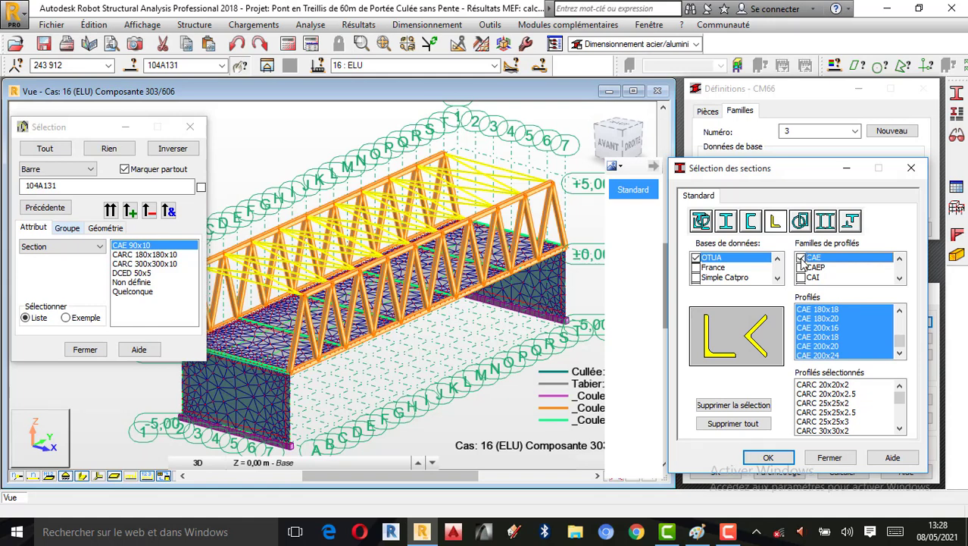
pyautogui.click(900, 356)
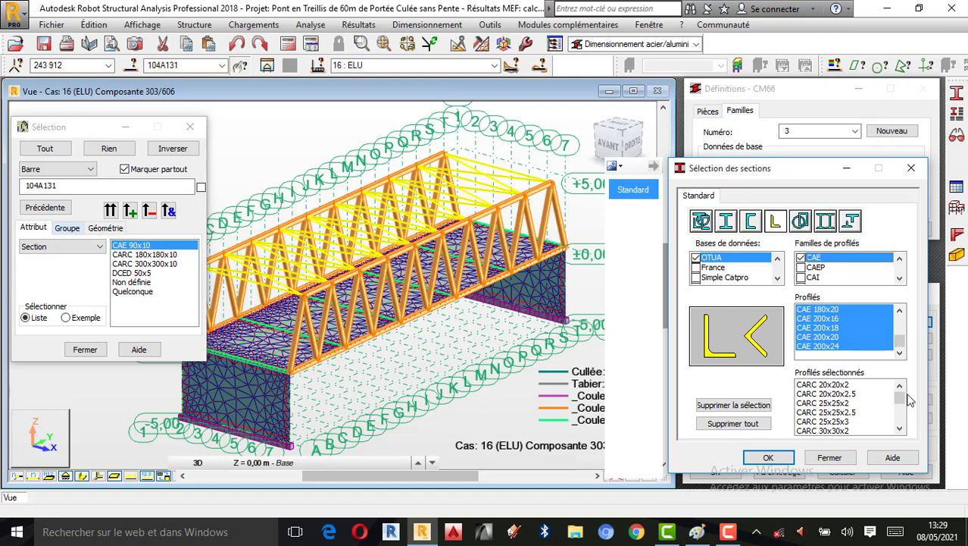
# Examine the selected profiles of family 3, from the CARC tubes through the CAE angles
pyautogui.click(897, 430)
pyautogui.click(897, 430)
pyautogui.click(898, 430)
pyautogui.click(897, 430)
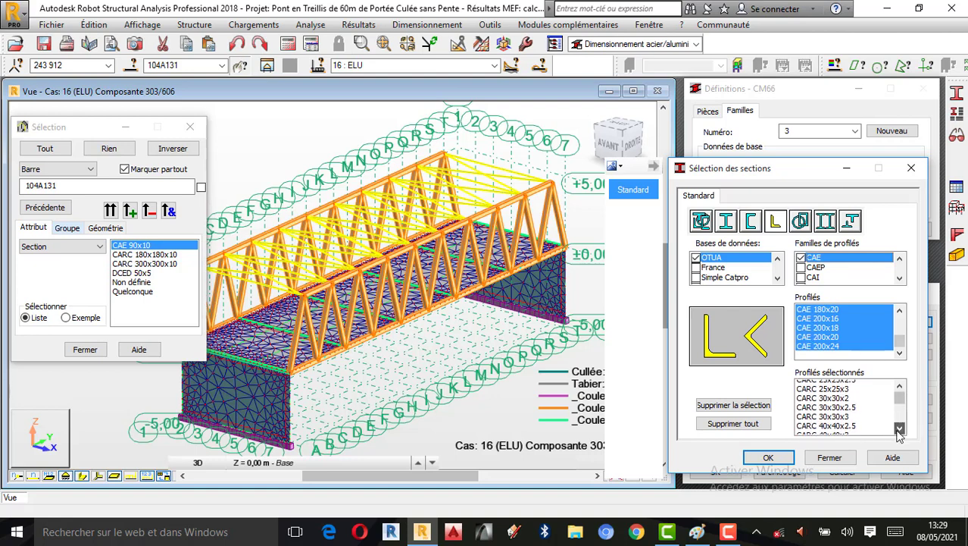
pyautogui.click(898, 430)
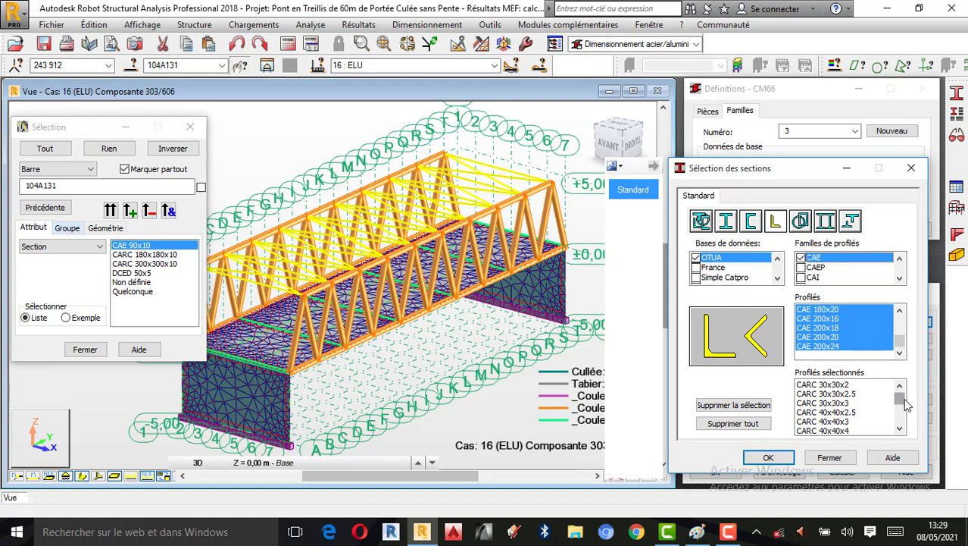
pyautogui.moveTo(905, 399); pyautogui.dragTo(900, 410)
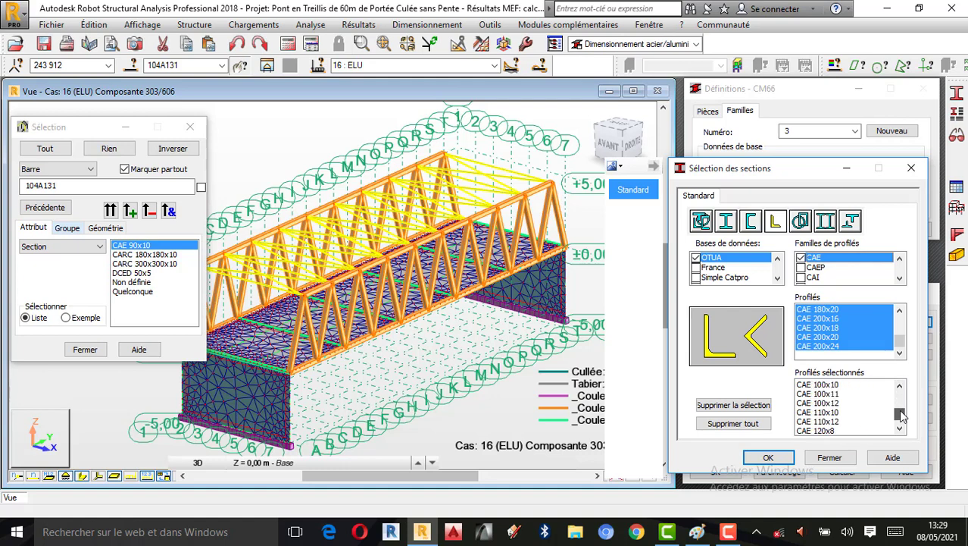
pyautogui.click(900, 385)
pyautogui.click(899, 386)
pyautogui.click(900, 386)
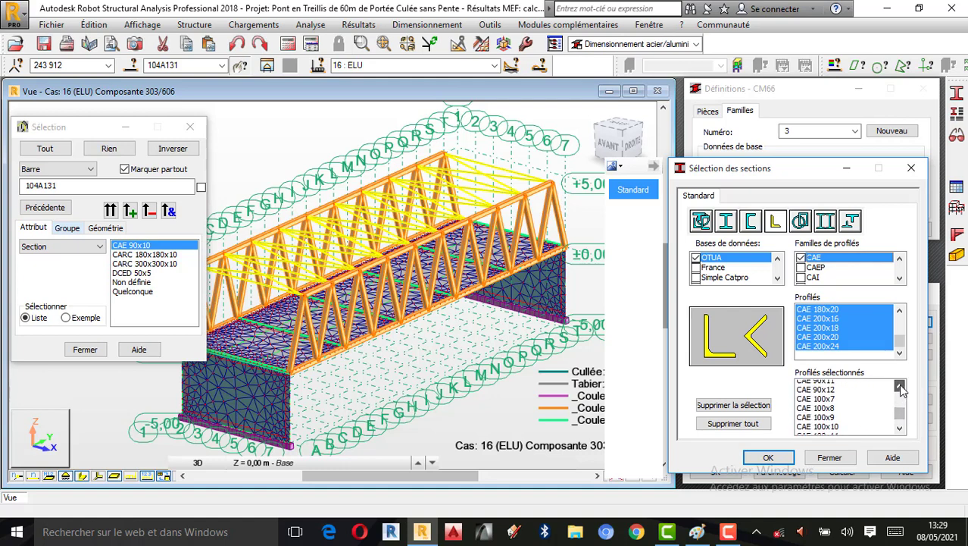
pyautogui.click(899, 386)
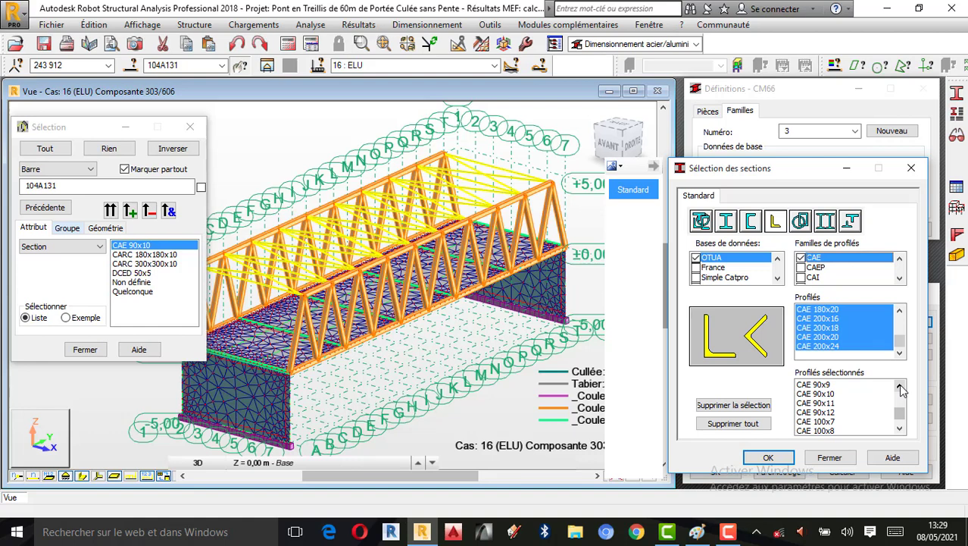
pyautogui.click(900, 429)
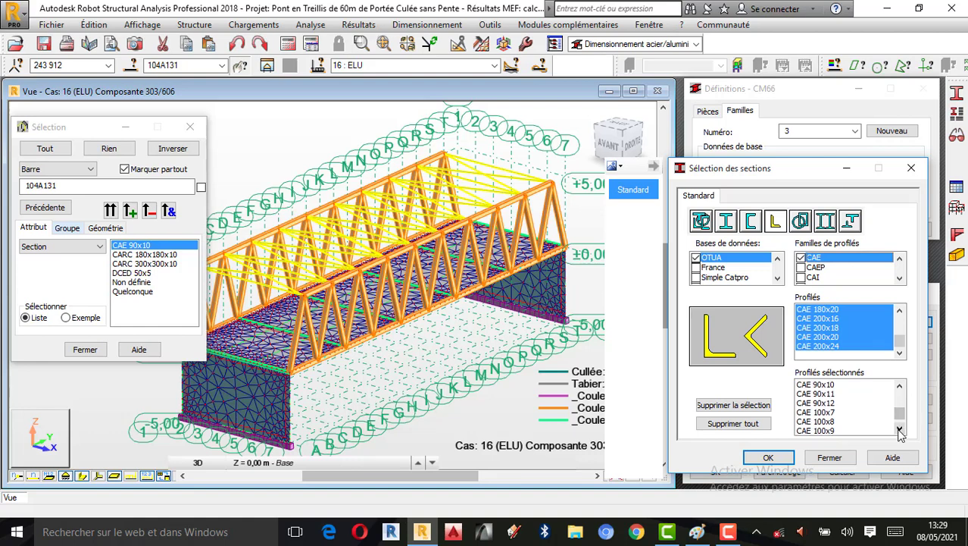
pyautogui.click(899, 429)
pyautogui.click(900, 429)
pyautogui.click(900, 429)
pyautogui.click(899, 429)
pyautogui.click(900, 429)
pyautogui.click(900, 429)
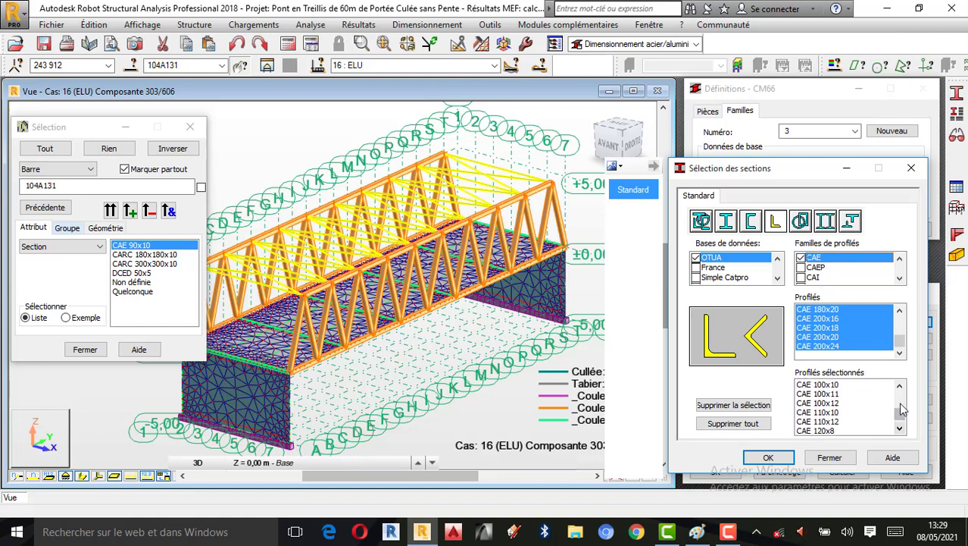
pyautogui.click(900, 385)
pyautogui.click(899, 386)
pyautogui.click(899, 386)
pyautogui.click(900, 385)
pyautogui.click(899, 386)
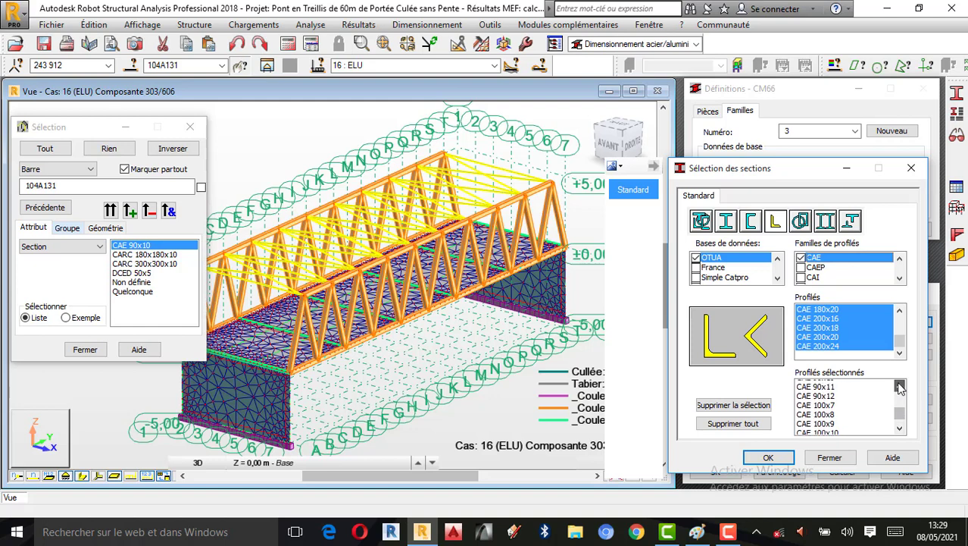
pyautogui.click(900, 386)
pyautogui.click(899, 386)
pyautogui.click(900, 386)
pyautogui.click(899, 386)
pyautogui.click(899, 386)
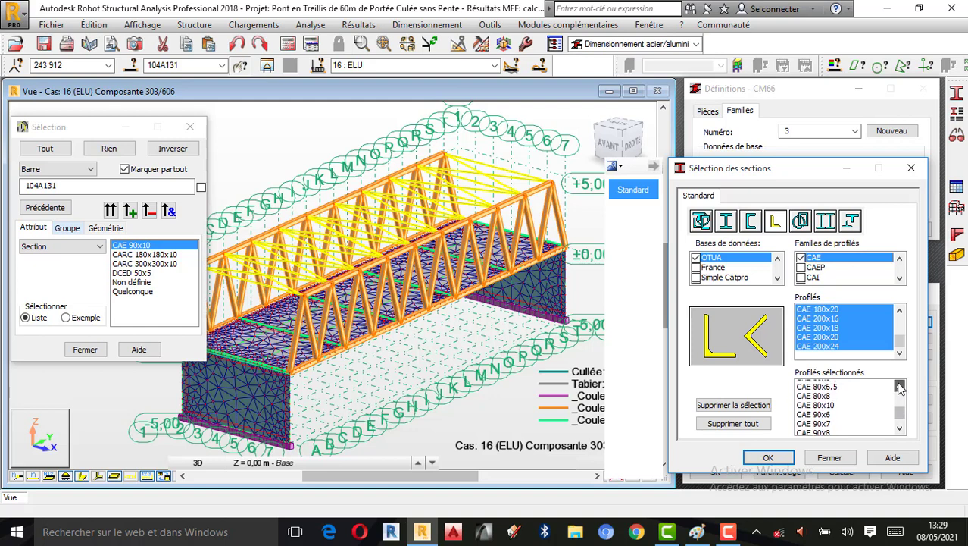
pyautogui.click(899, 386)
pyautogui.click(899, 386)
pyautogui.click(900, 385)
pyautogui.click(900, 386)
pyautogui.click(900, 386)
pyautogui.click(900, 385)
pyautogui.click(899, 386)
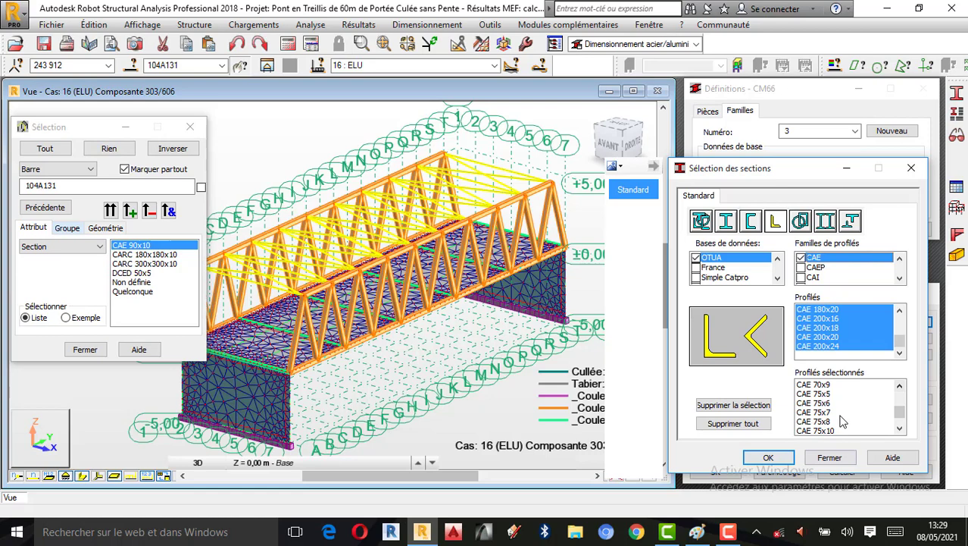
# Accept the section selection for the Contreventement family
pyautogui.click(727, 532)
pyautogui.click(904, 472)
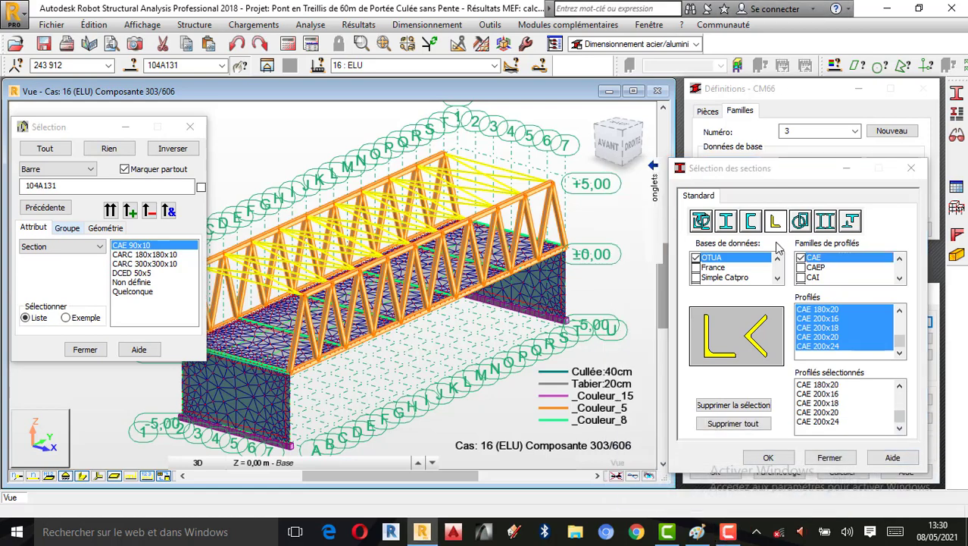
pyautogui.click(767, 457)
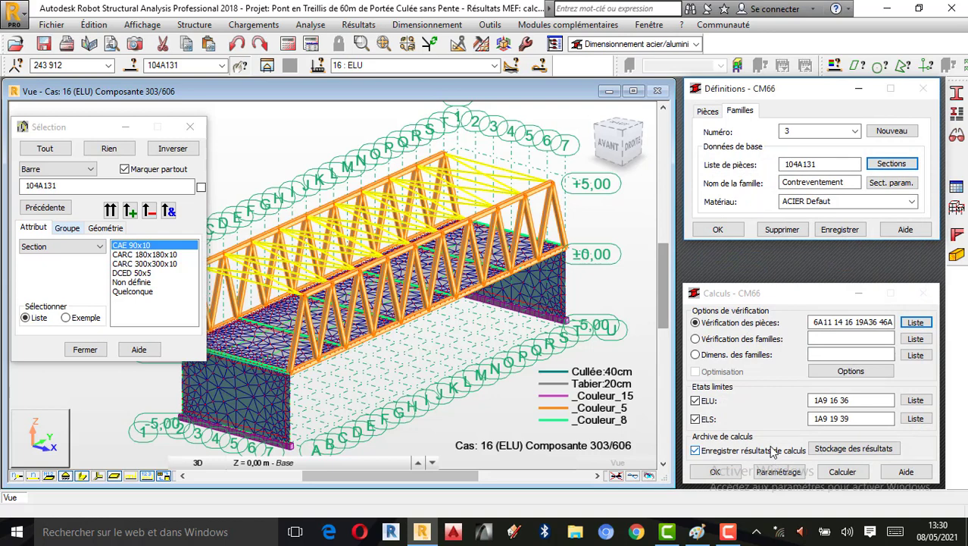
pyautogui.click(959, 117)
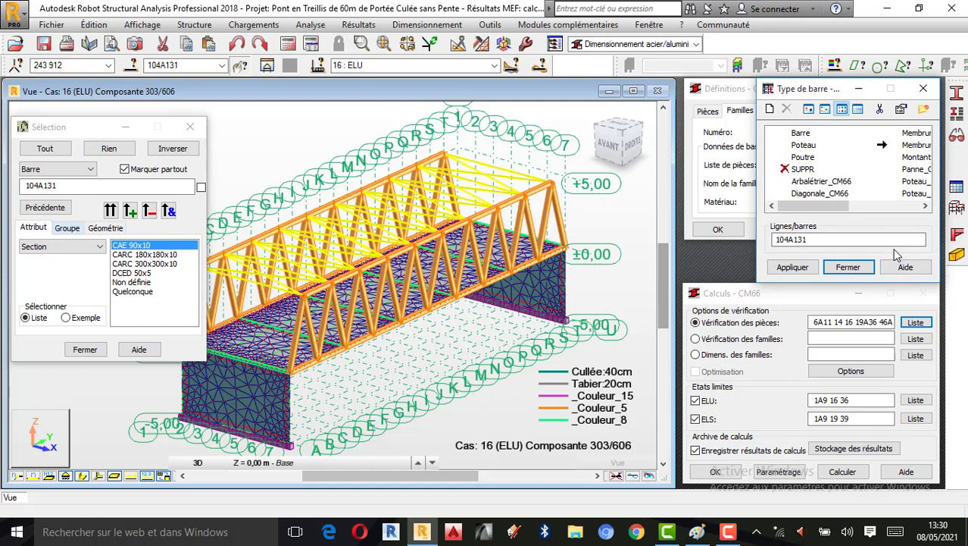
pyautogui.click(924, 207)
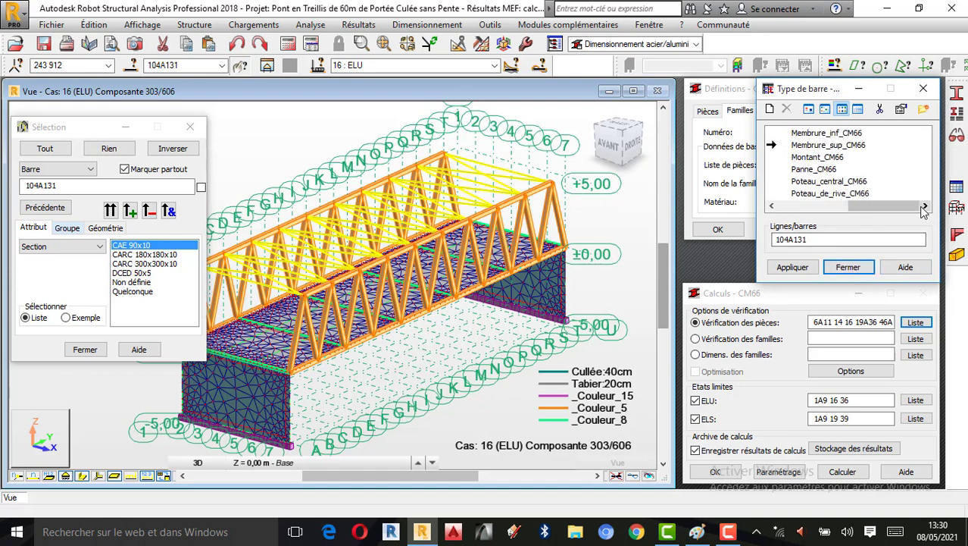
pyautogui.moveTo(901, 206); pyautogui.dragTo(795, 212)
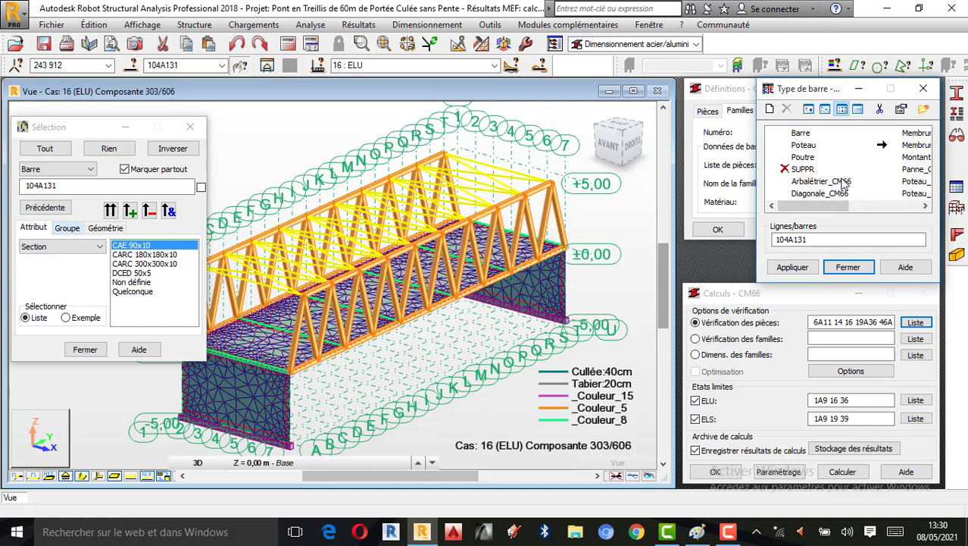
pyautogui.hscroll(3, 843, 187)
pyautogui.hscroll(-3, 836, 195)
pyautogui.click(924, 88)
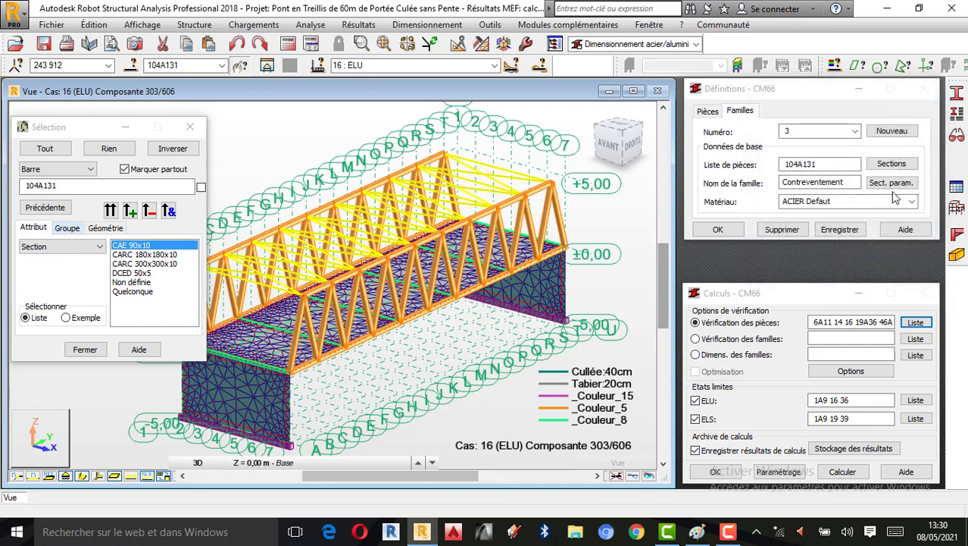
# Save family 3, assign the bar type Barre to bars 104A131, and close the bar type list
pyautogui.click(841, 236)
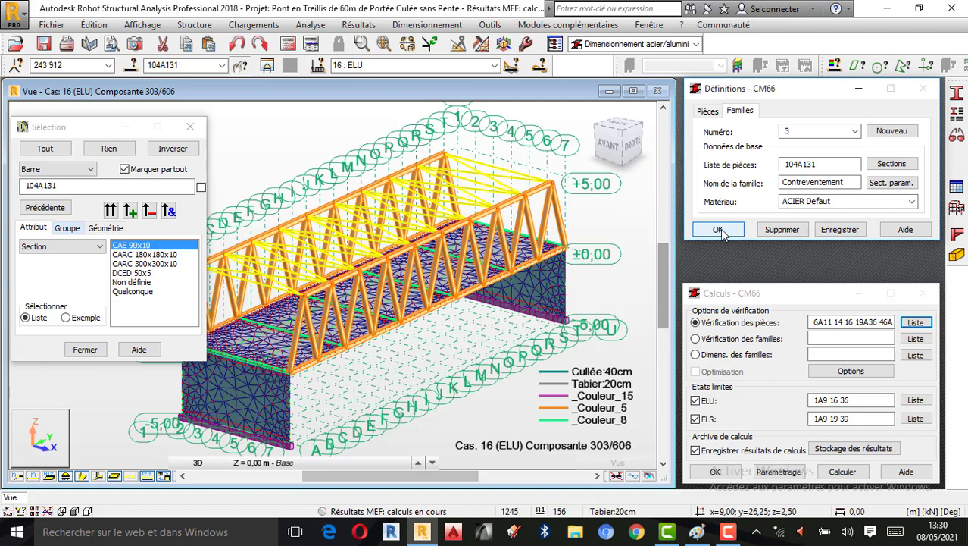
pyautogui.click(961, 115)
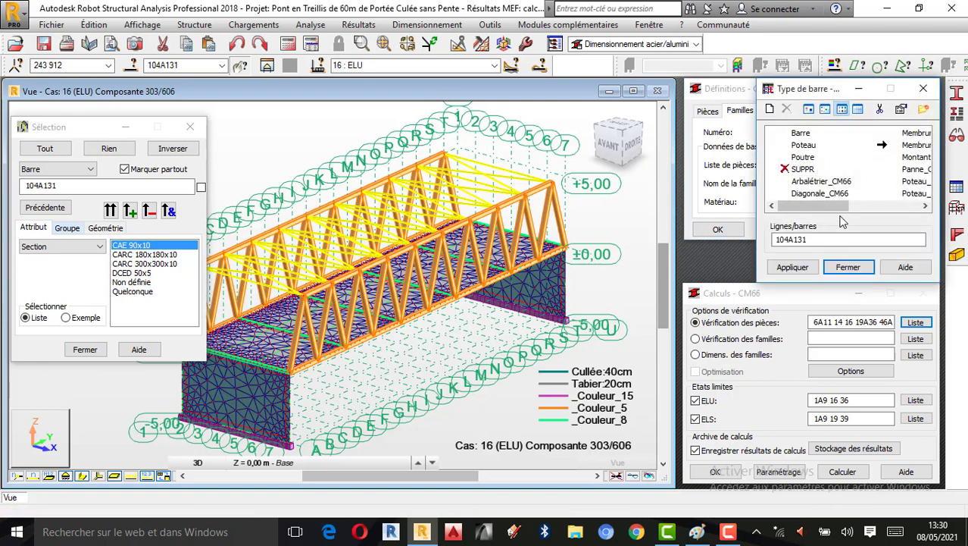
pyautogui.moveTo(824, 206); pyautogui.dragTo(914, 208)
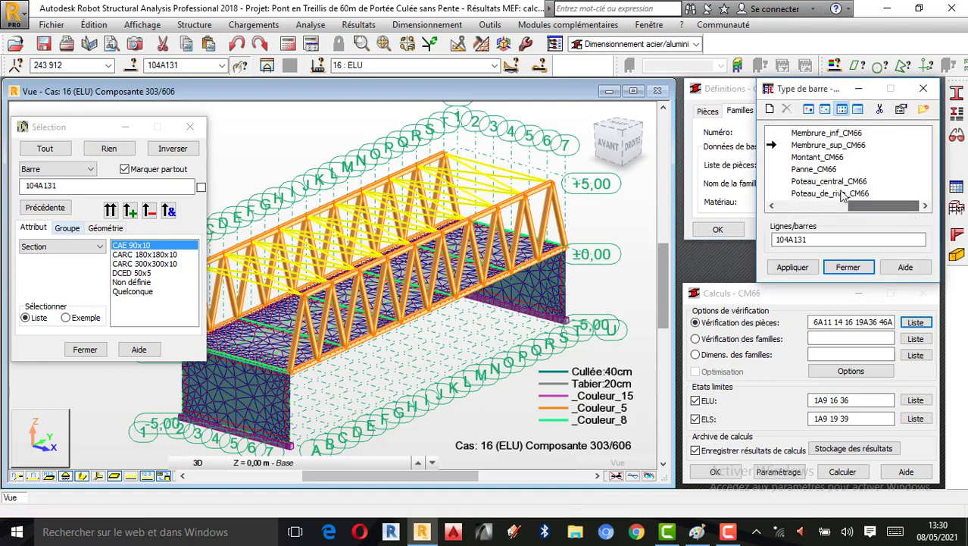
pyautogui.hscroll(-3, 860, 171)
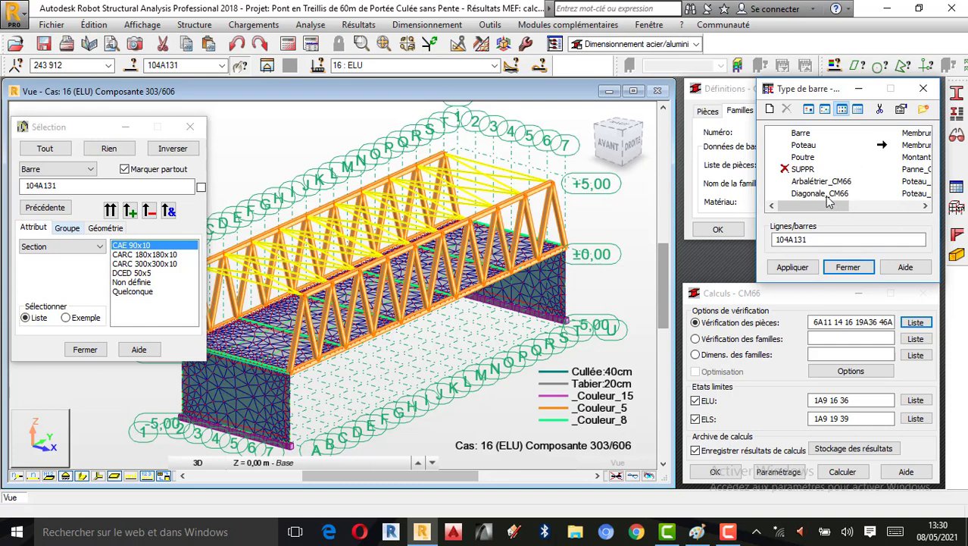
pyautogui.click(925, 207)
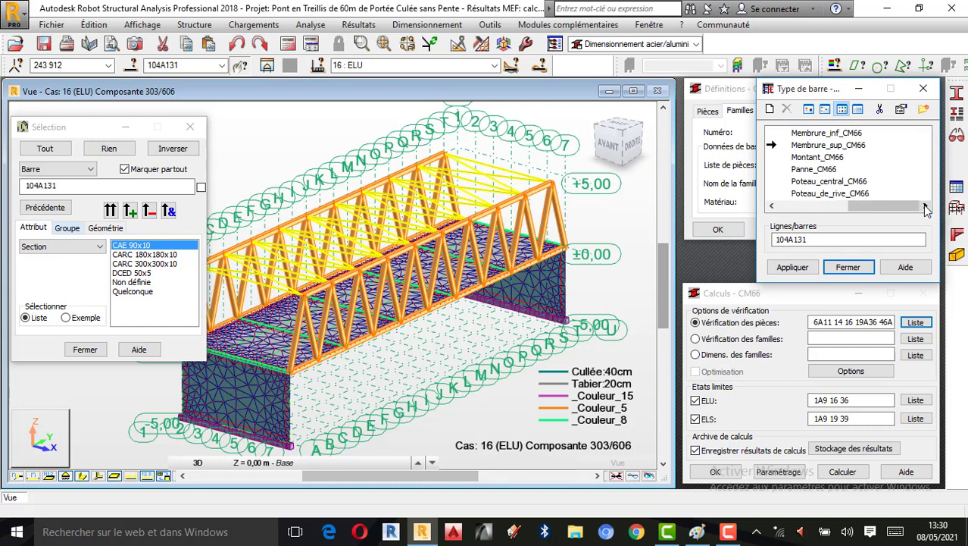
pyautogui.moveTo(891, 207); pyautogui.dragTo(815, 207)
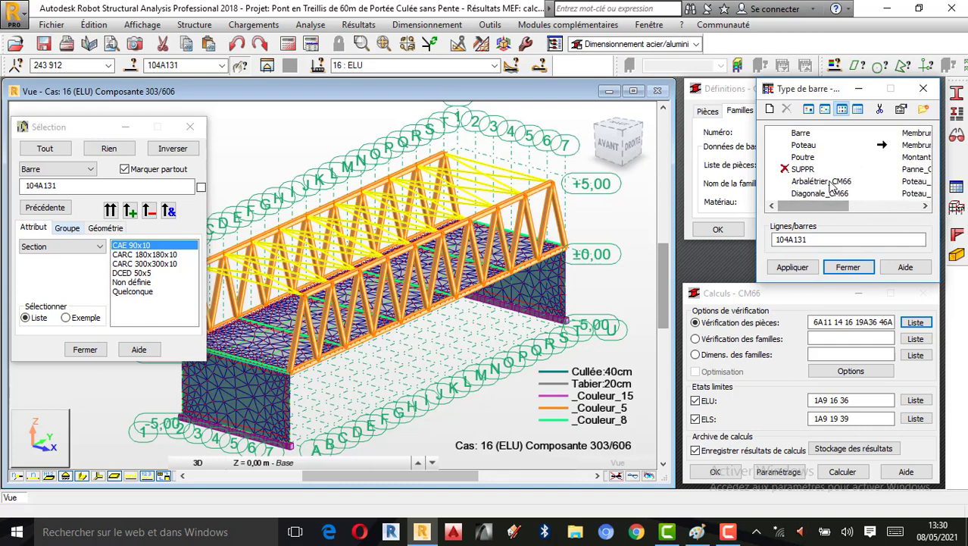
pyautogui.hscroll(3, 834, 185)
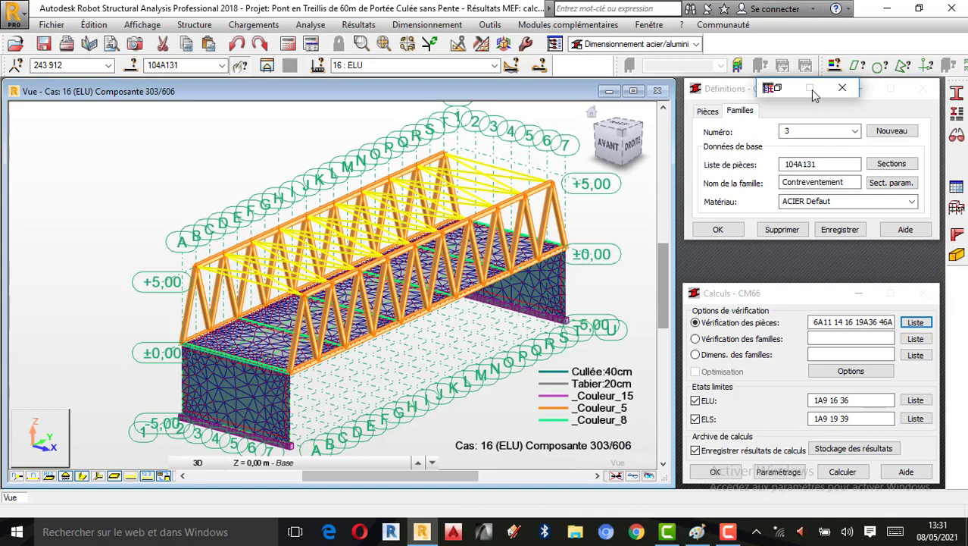
pyautogui.click(811, 89)
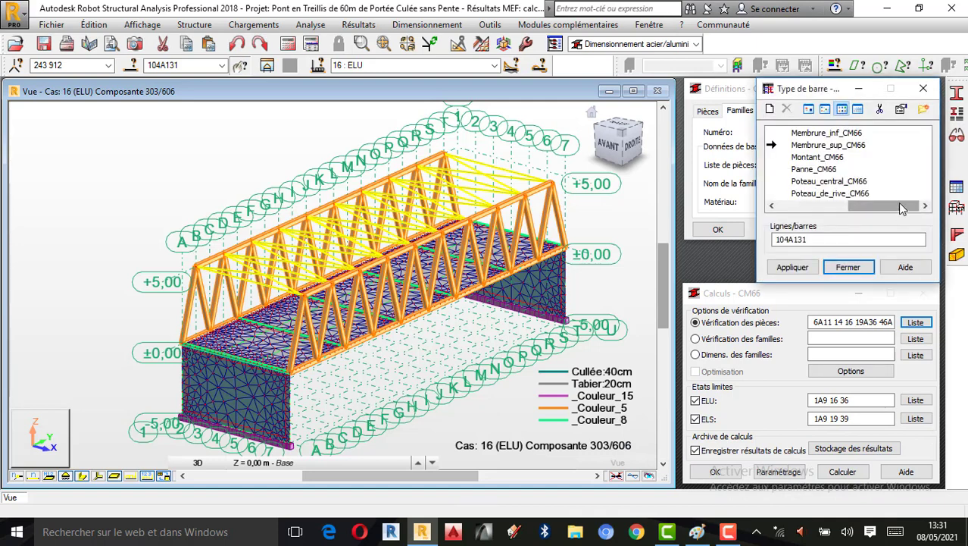
pyautogui.moveTo(881, 205); pyautogui.dragTo(799, 204)
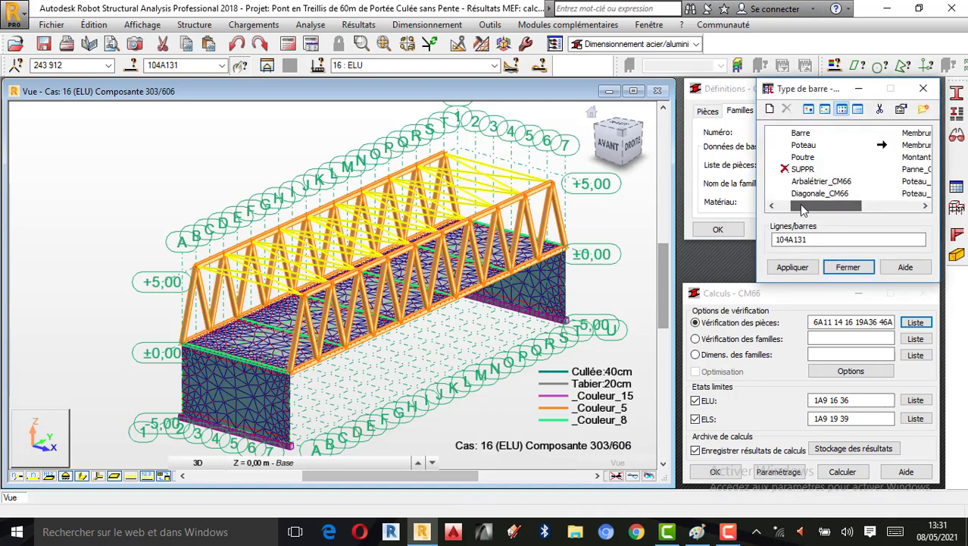
pyautogui.click(803, 133)
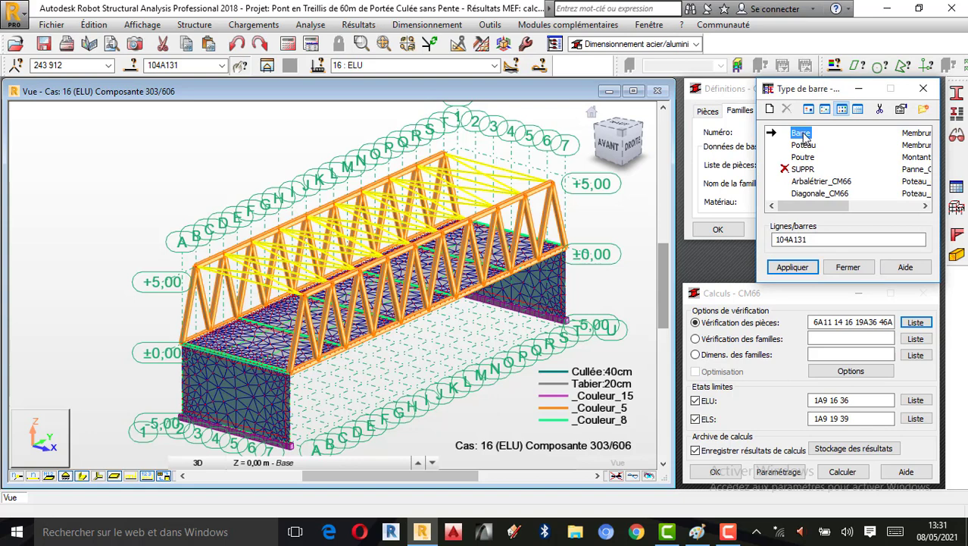
pyautogui.click(793, 270)
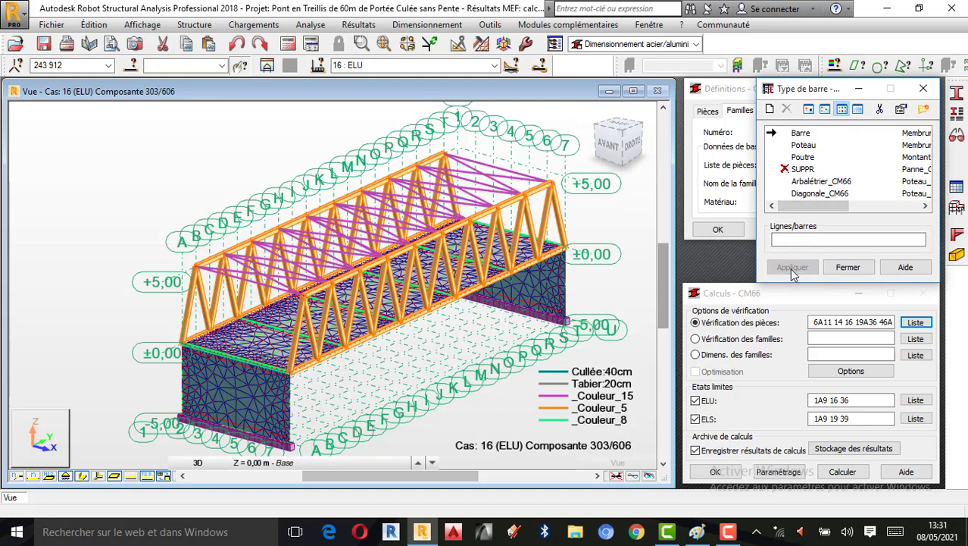
pyautogui.click(850, 266)
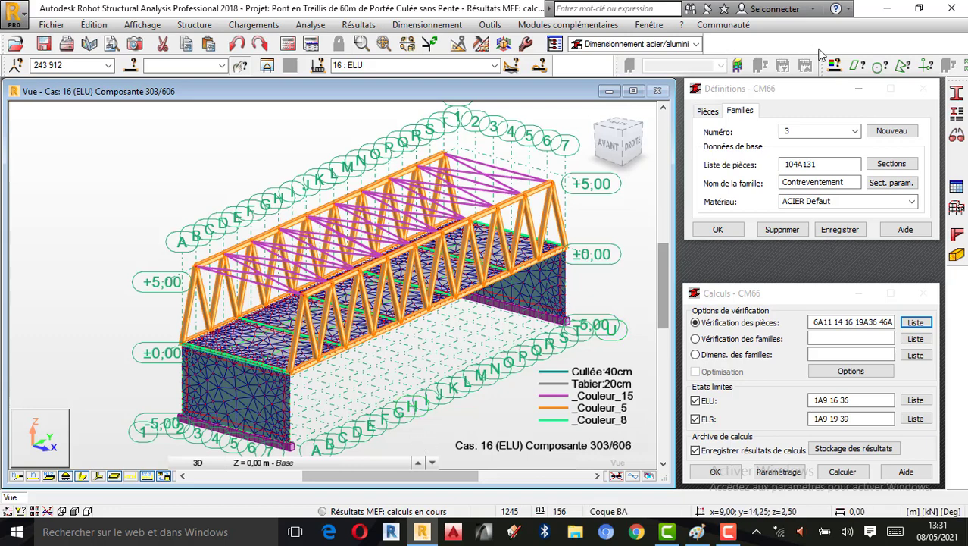
# Select all bars with the section CARC 180x180x10 by attribute, clearing the mixed selection that also includes CARC 300x300x10, and close the selection window
pyautogui.click(836, 66)
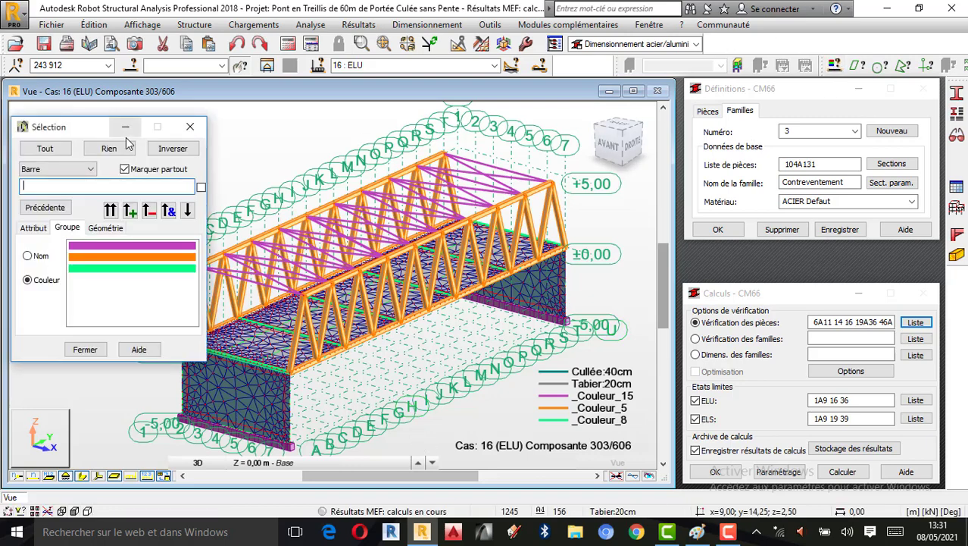
pyautogui.click(38, 226)
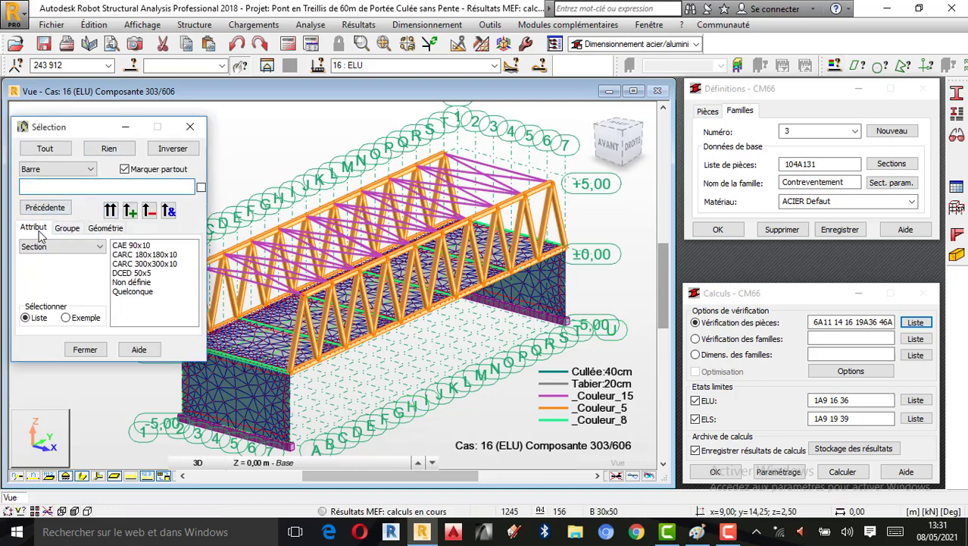
pyautogui.click(154, 265)
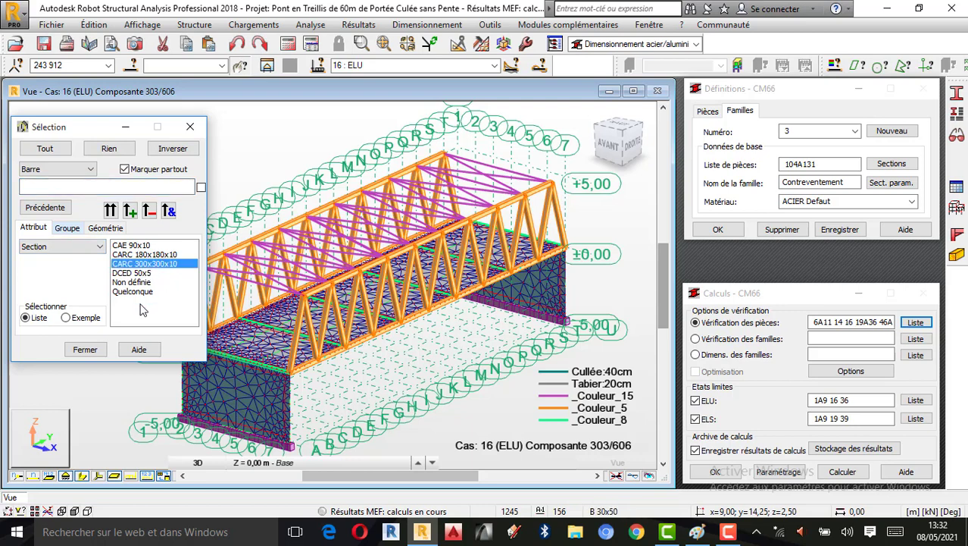
pyautogui.click(131, 210)
pyautogui.click(151, 254)
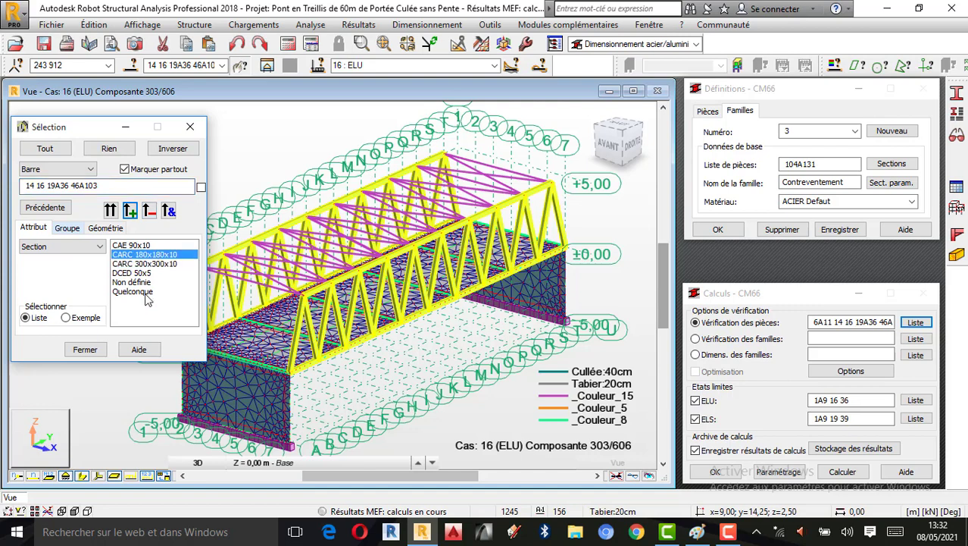
pyautogui.click(131, 210)
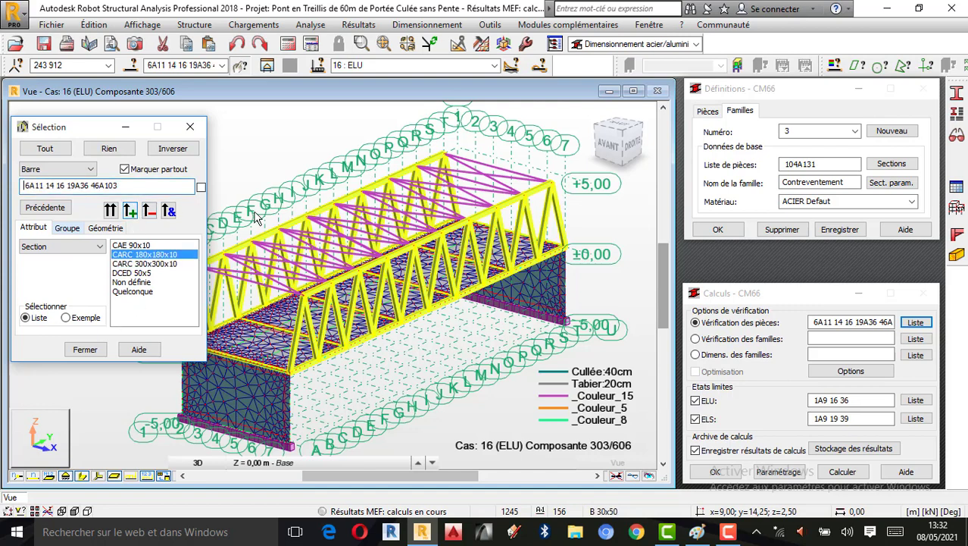
pyautogui.click(236, 188)
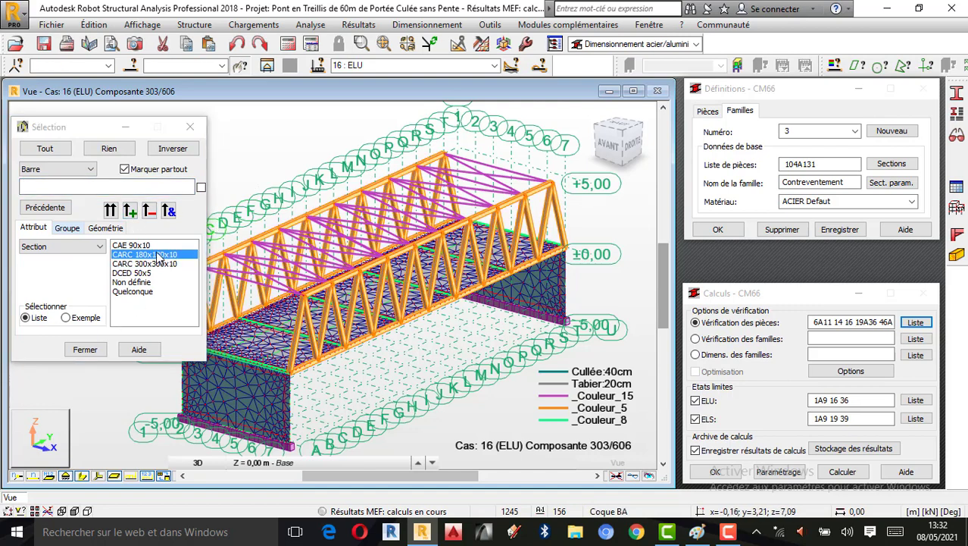
pyautogui.click(131, 210)
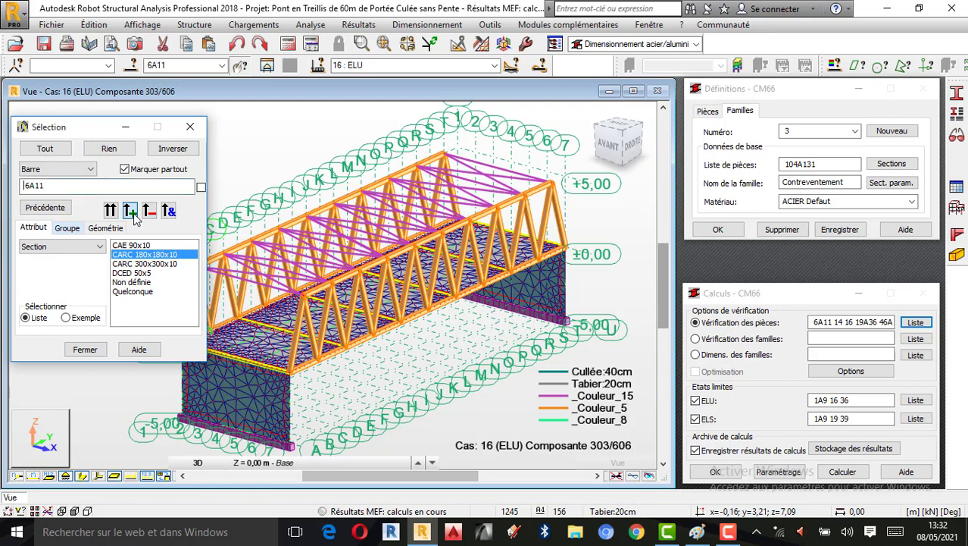
pyautogui.click(189, 127)
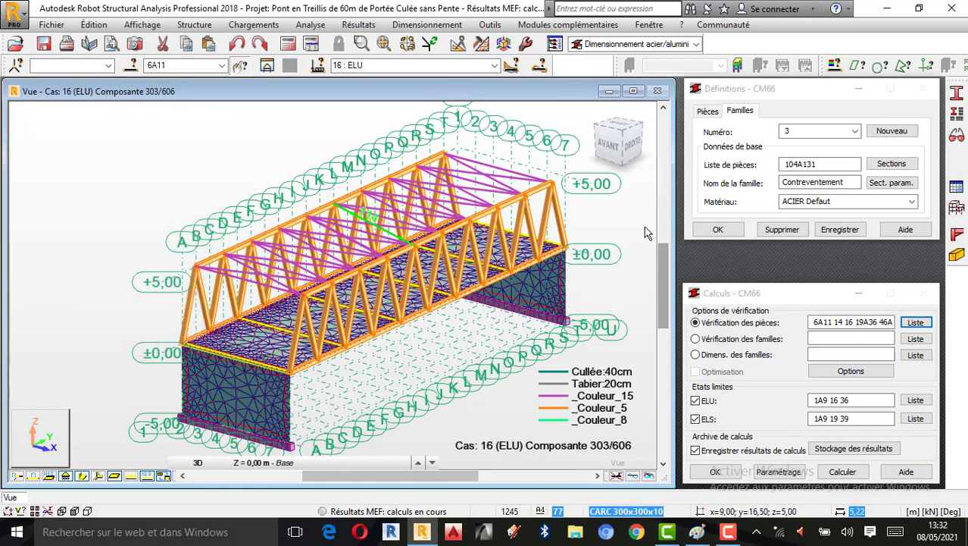
# Enter the family name Entretoises and set its bar list to 6A11 in the family definition
pyautogui.doubleClick(845, 181)
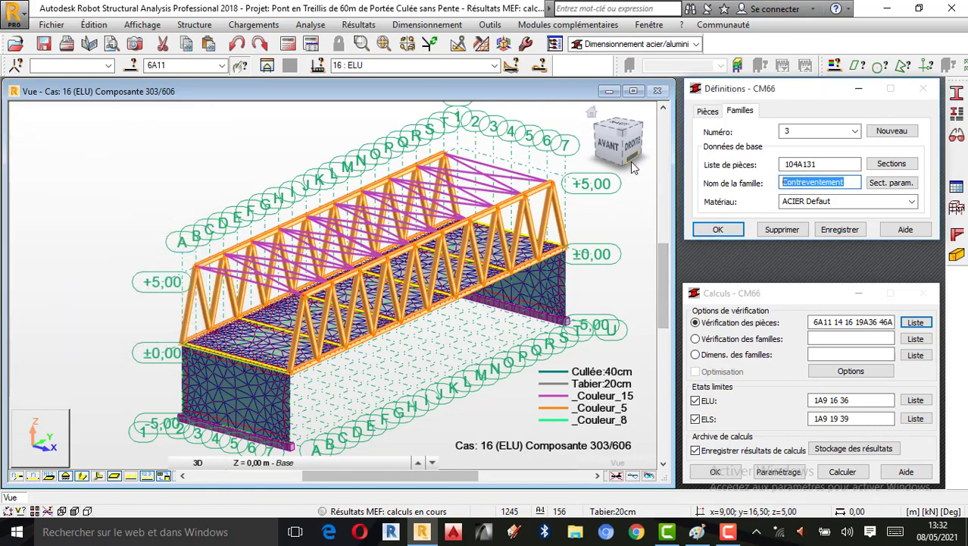
pyautogui.write('E')
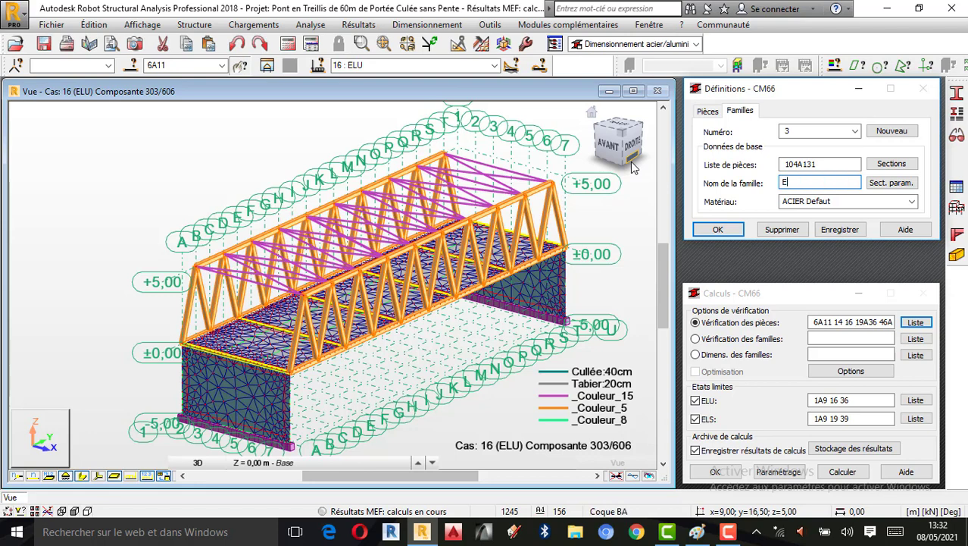
pyautogui.write('ntretoises')
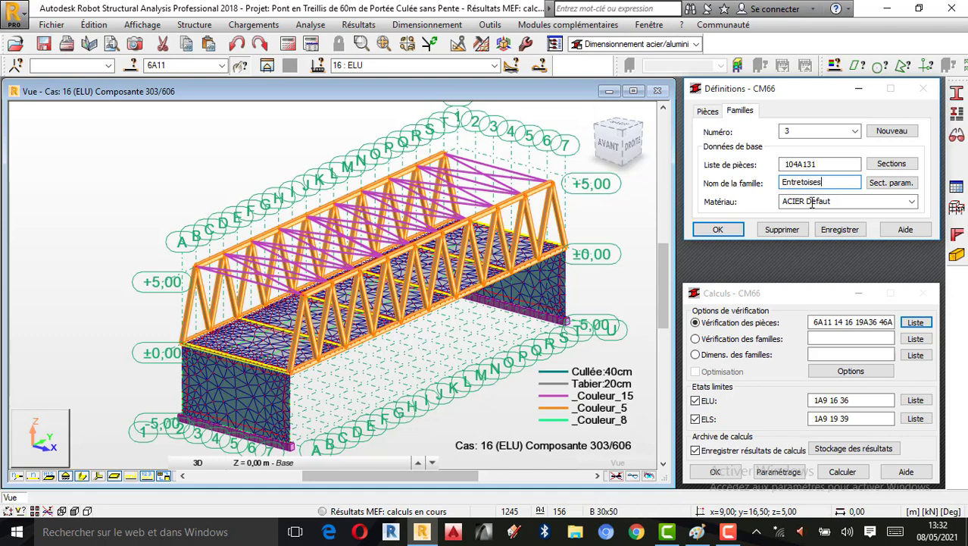
pyautogui.click(148, 66)
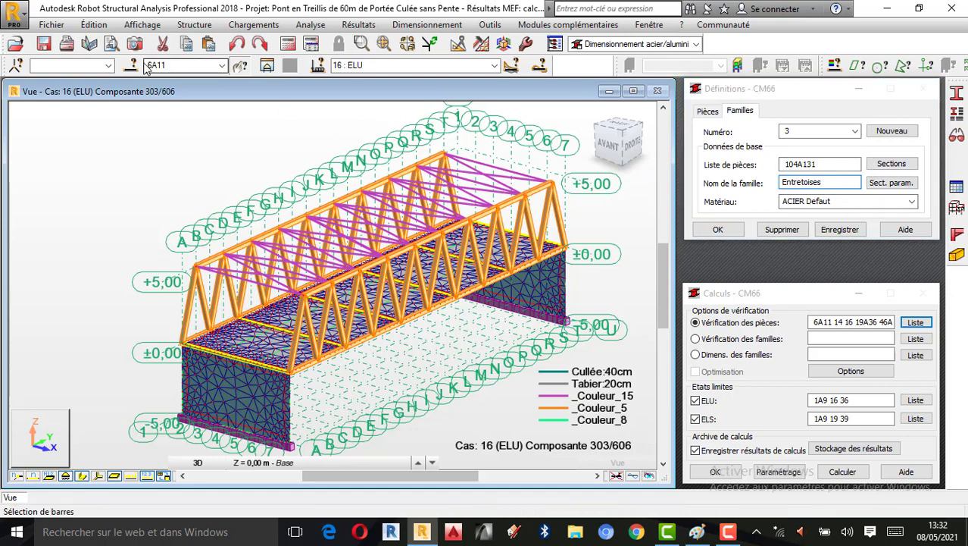
pyautogui.click(857, 200)
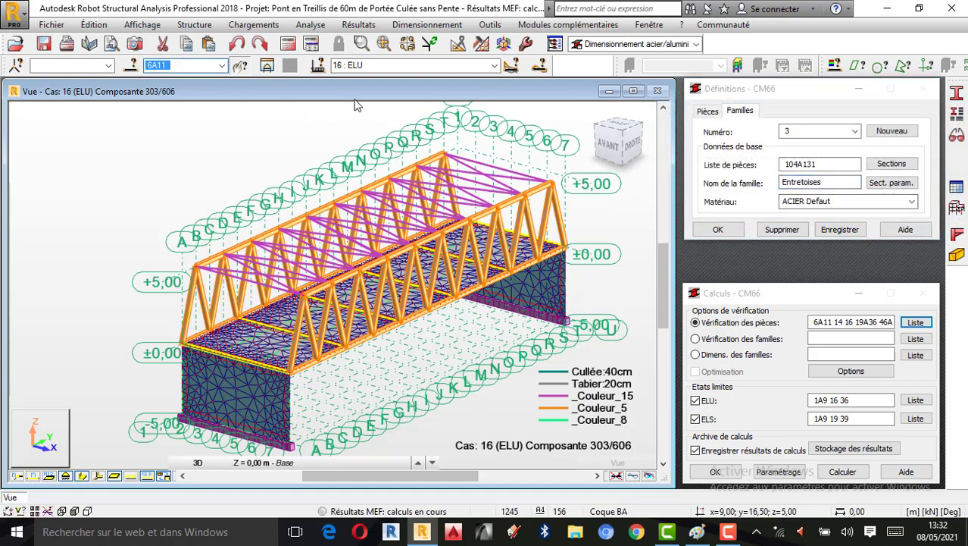
pyautogui.moveTo(832, 164); pyautogui.dragTo(702, 158)
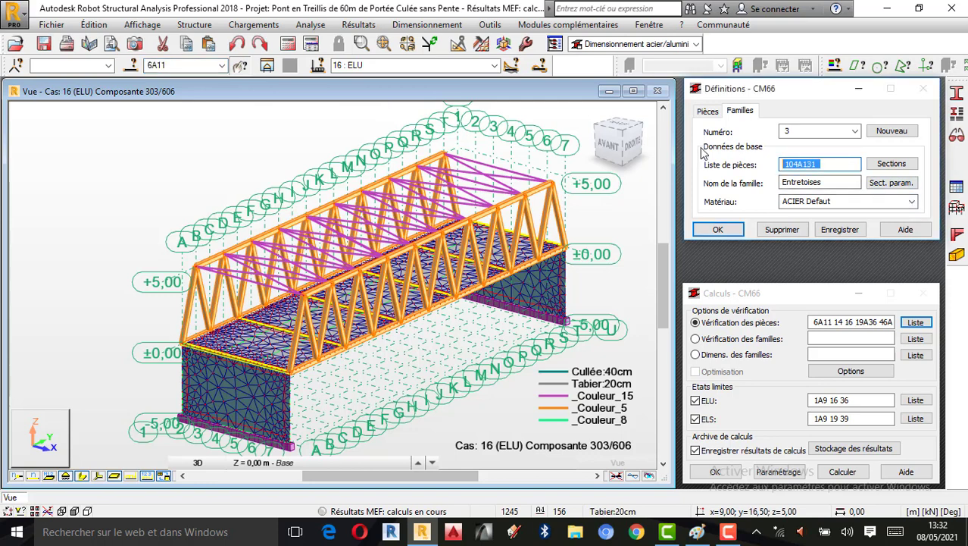
pyautogui.write('6A11')
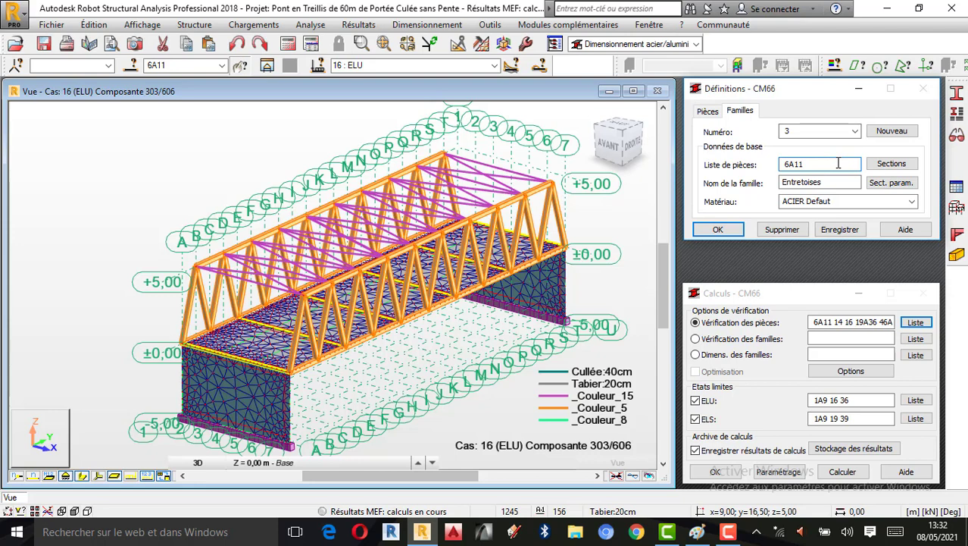
# Start a new family, decline saving the changes to family 3, and switch to family number 4
pyautogui.click(879, 132)
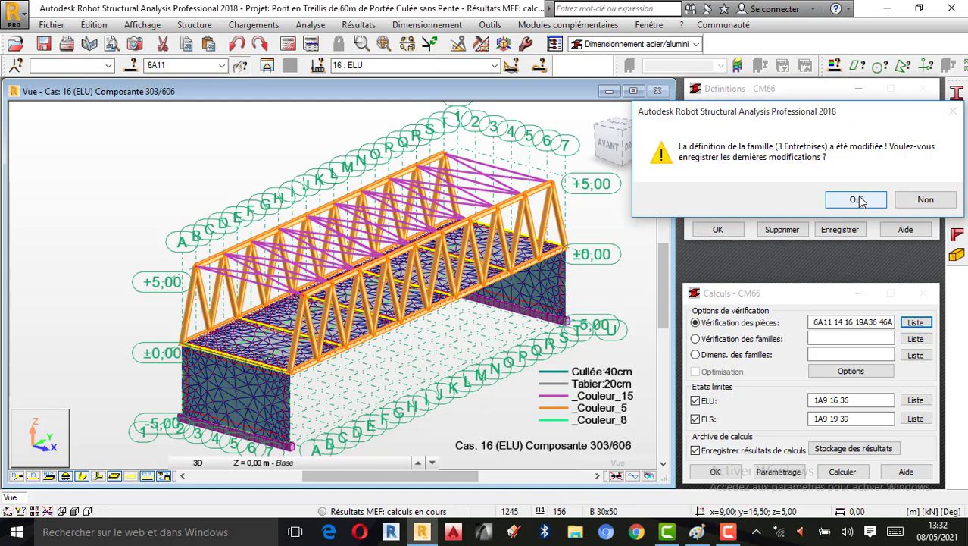
pyautogui.click(923, 201)
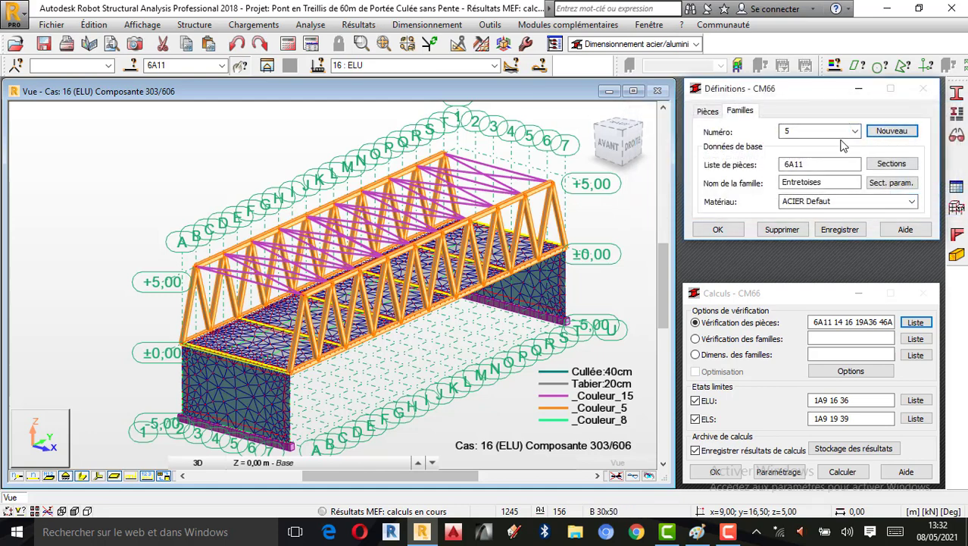
pyautogui.click(855, 132)
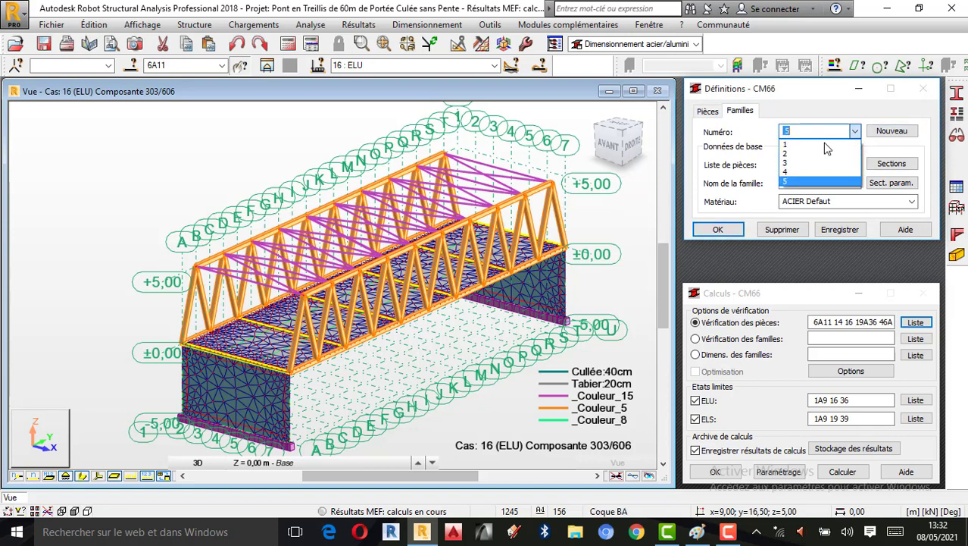
pyautogui.click(796, 174)
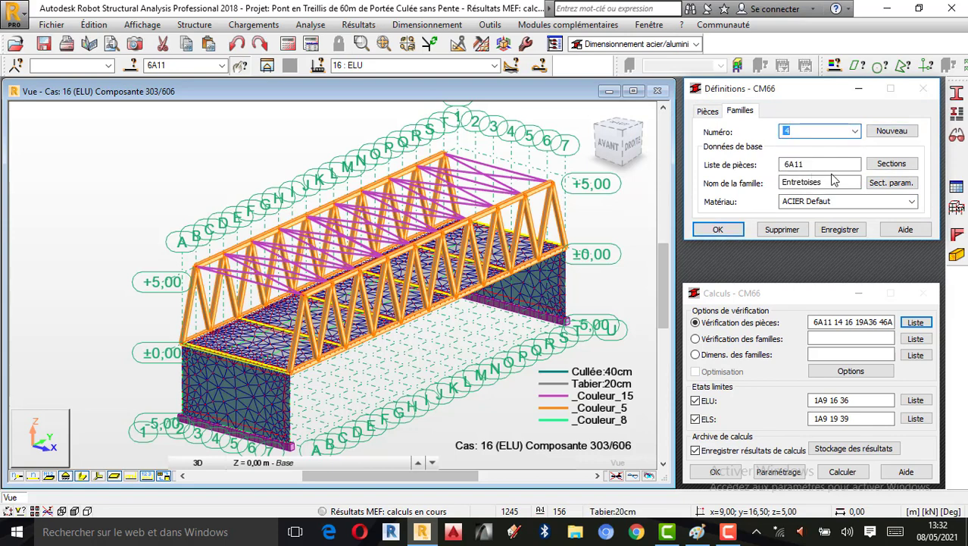
# Clear the bar list of family 4, Entretoises, and re-enter it as 6A11 from the current bar selection
pyautogui.doubleClick(155, 64)
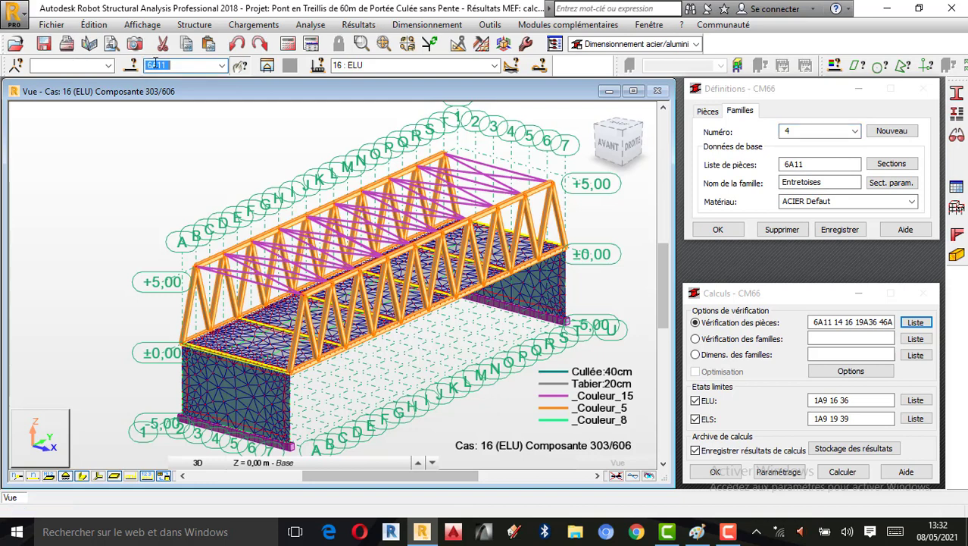
pyautogui.doubleClick(808, 164)
pyautogui.press('Delete')
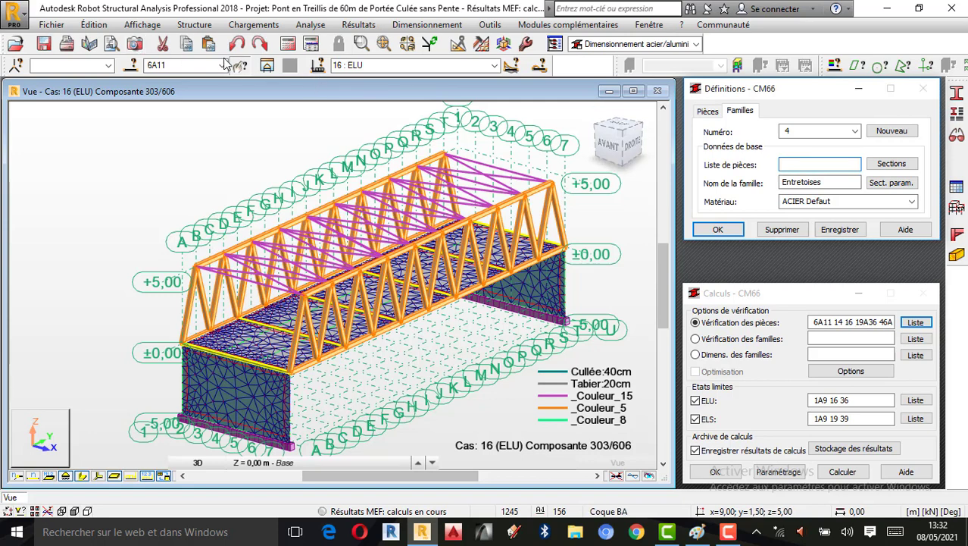
pyautogui.click(178, 65)
pyautogui.moveTo(178, 64); pyautogui.dragTo(115, 67)
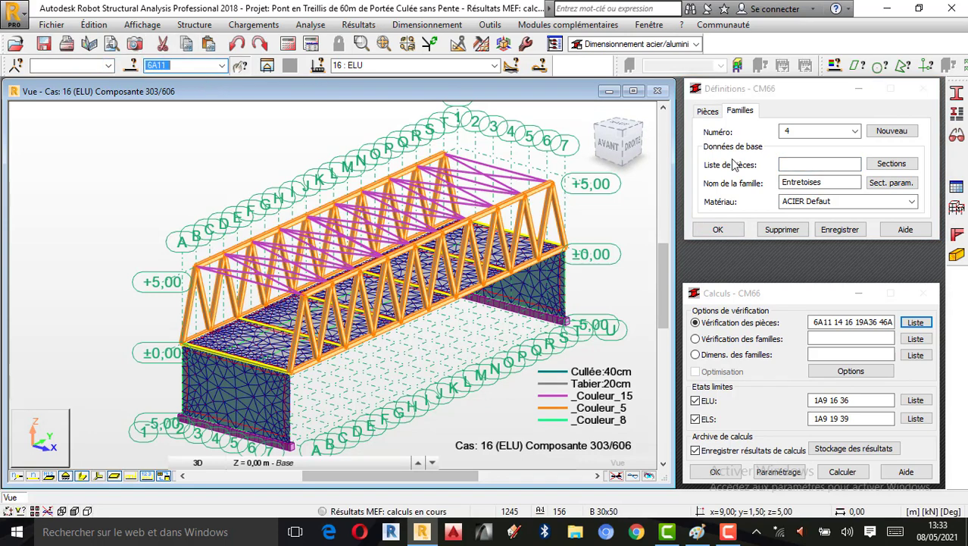
pyautogui.click(784, 165)
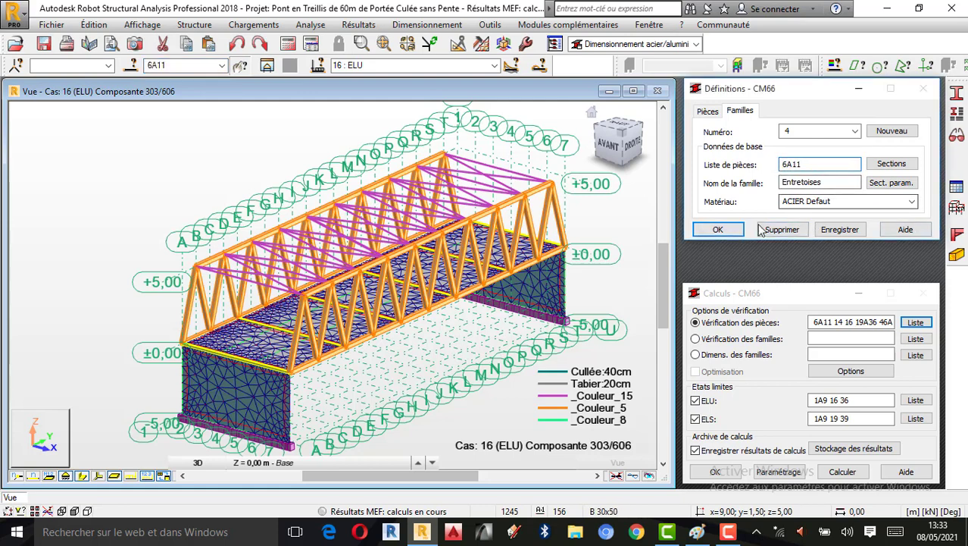
# Show the tube category in the section selection for Entretoises, accept the selected profiles, and save family 4
pyautogui.click(893, 165)
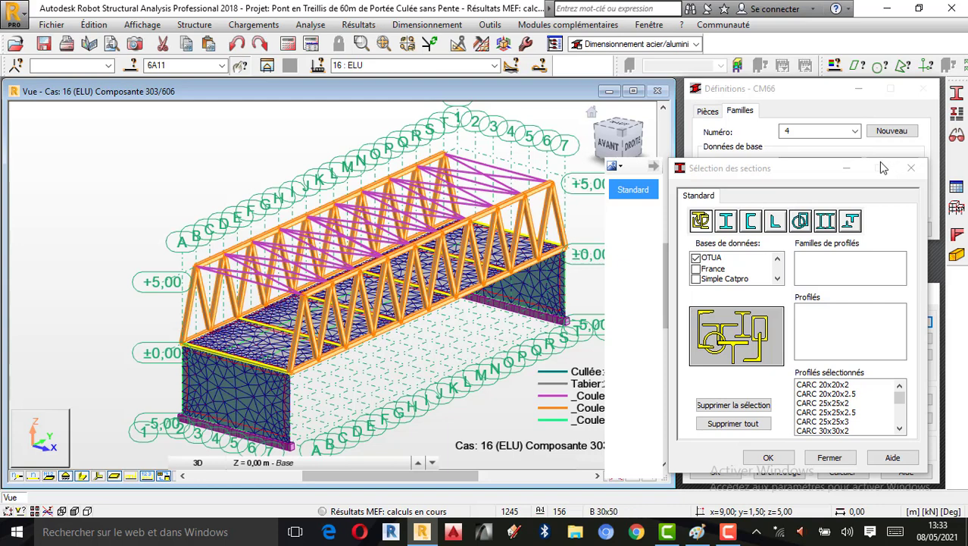
pyautogui.click(802, 224)
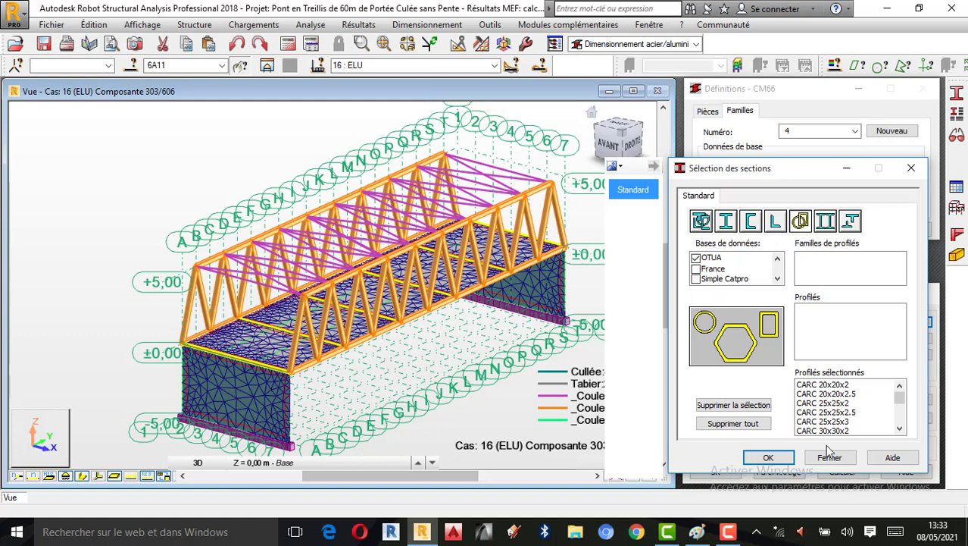
pyautogui.click(769, 457)
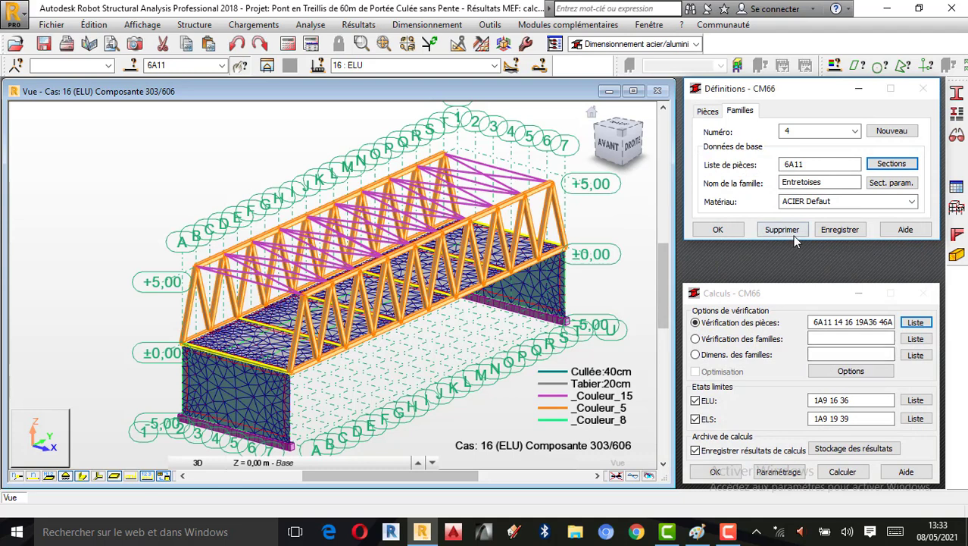
pyautogui.click(840, 229)
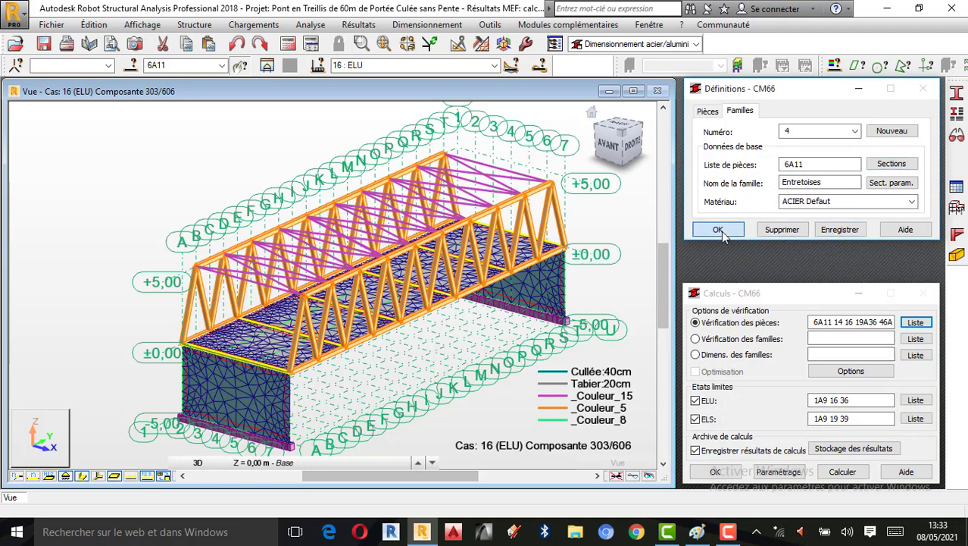
# Examine the bar types available for bars 6A11 and close the list without applying one
pyautogui.click(957, 115)
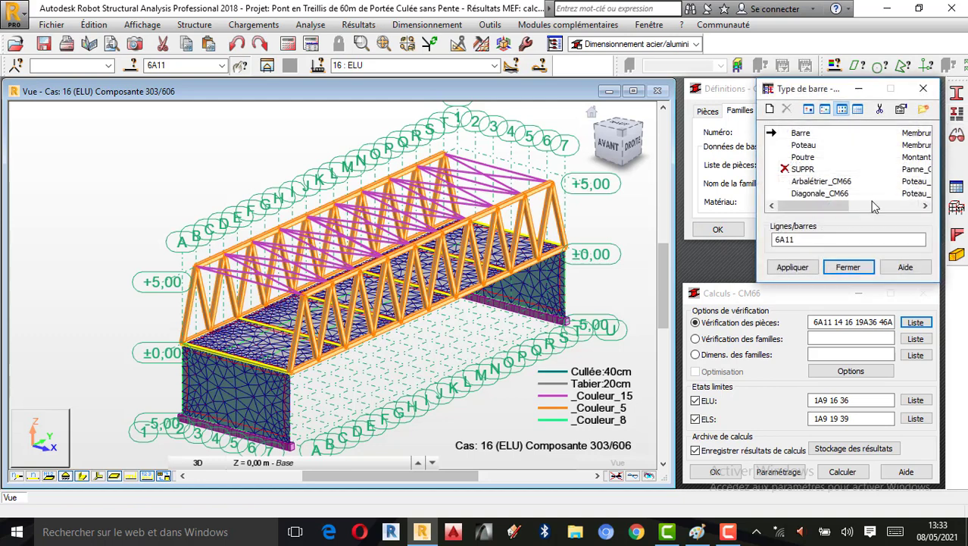
pyautogui.moveTo(819, 206); pyautogui.dragTo(920, 219)
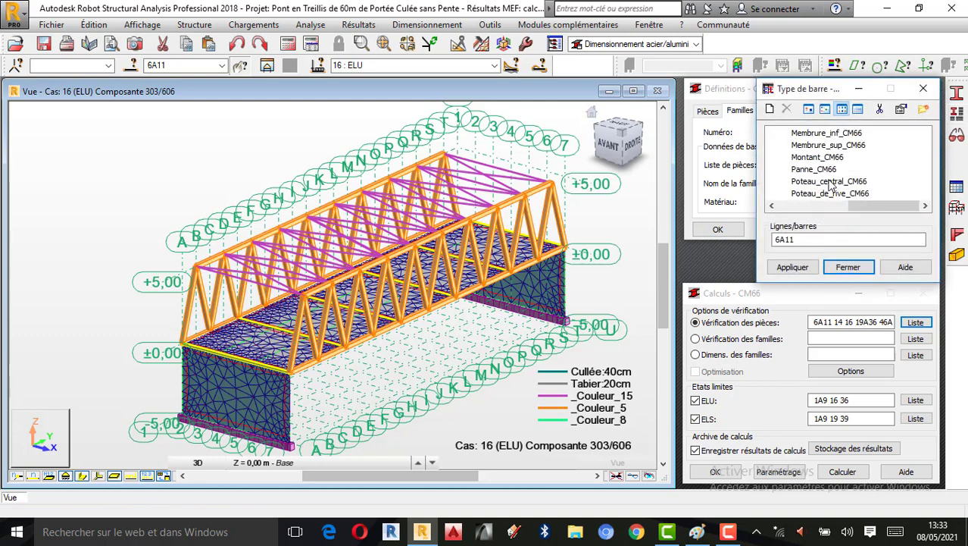
pyautogui.hscroll(-3, 831, 184)
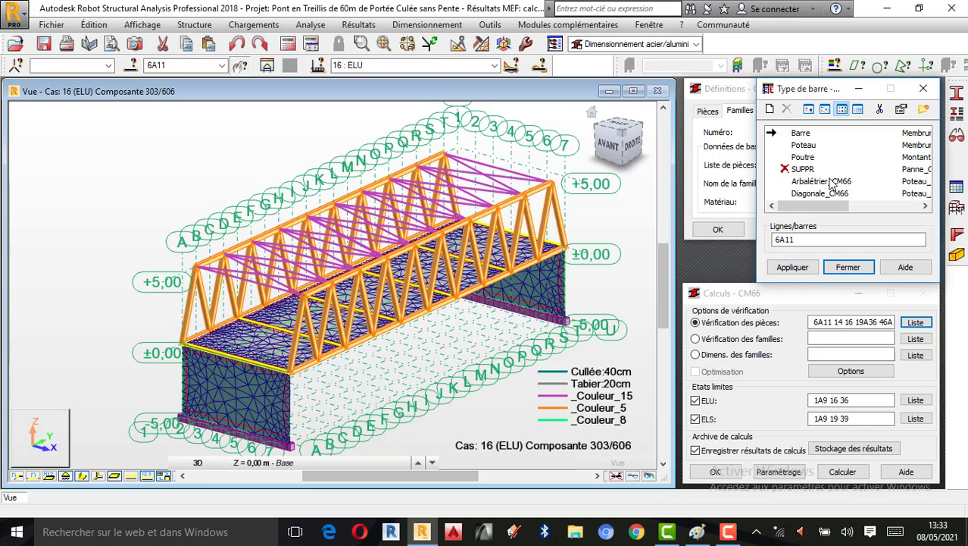
pyautogui.click(923, 89)
# Review the selected profiles of family 4 with the tube category shown and accept the selection again
pyautogui.click(891, 164)
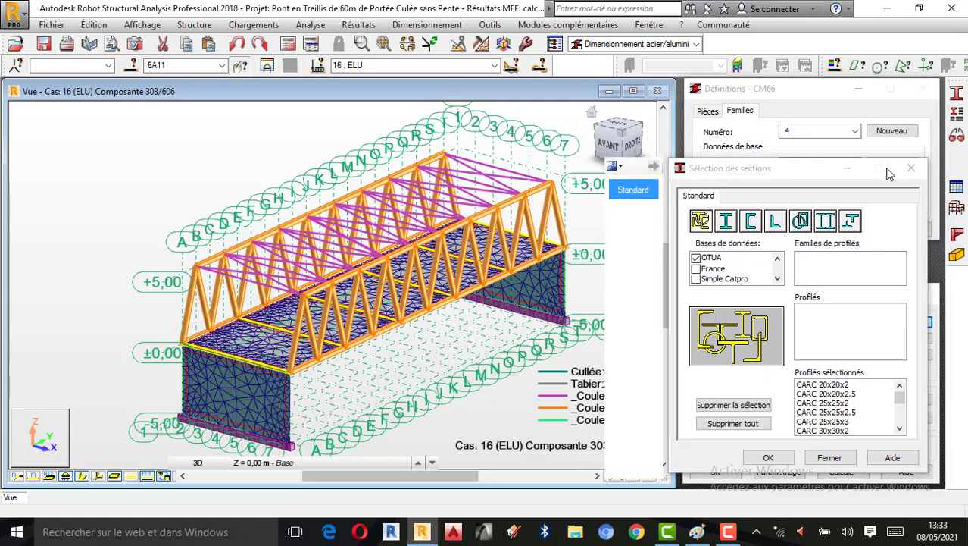
pyautogui.click(801, 221)
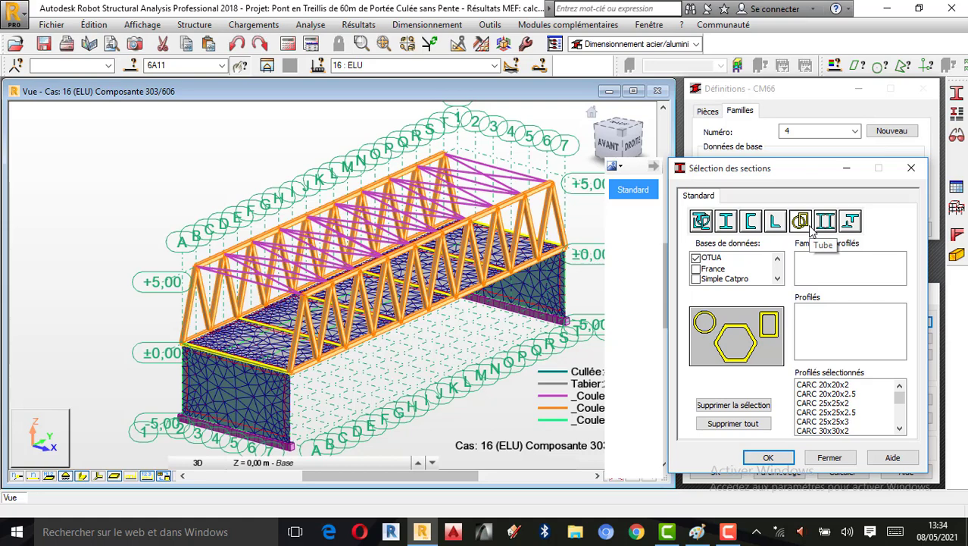
pyautogui.click(768, 457)
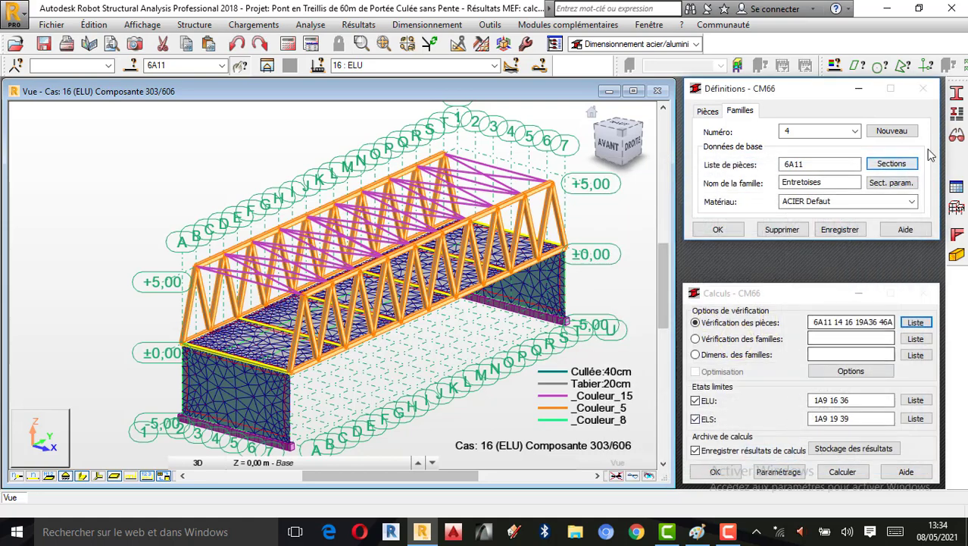
# Assign the bar type Barre to bars 6A11 of the Entretoises family
pyautogui.click(891, 163)
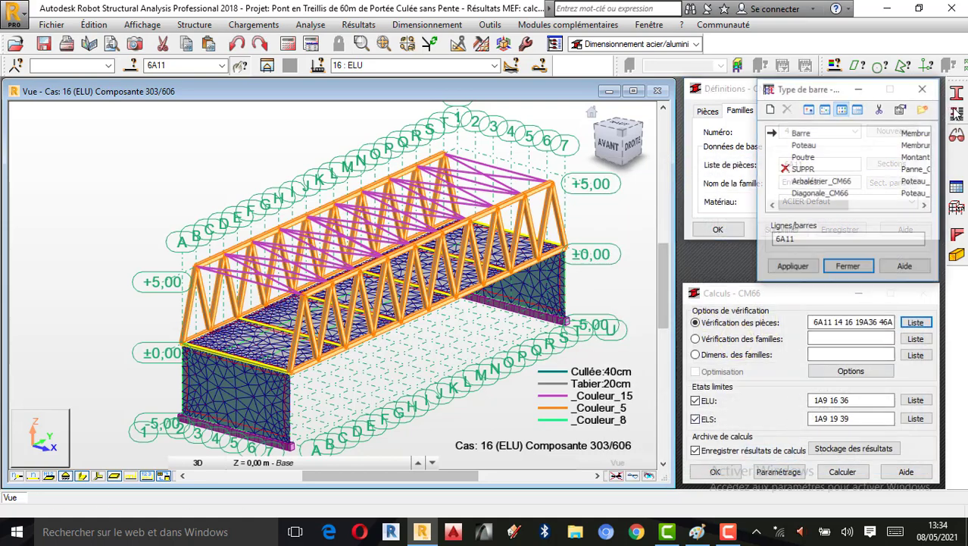
pyautogui.click(804, 134)
pyautogui.click(800, 270)
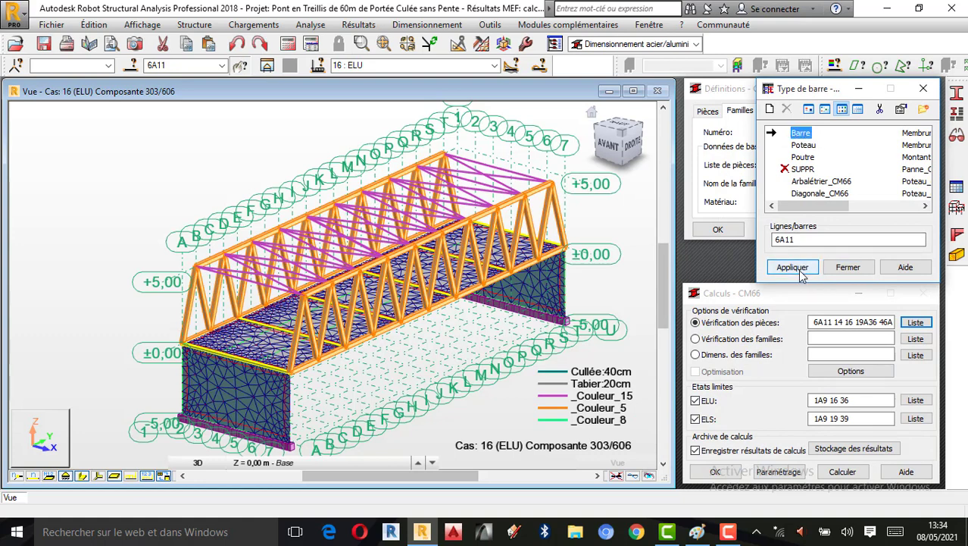
# Apply the bar type Barre to bars 6A11 and close the bar type definition
pyautogui.click(798, 268)
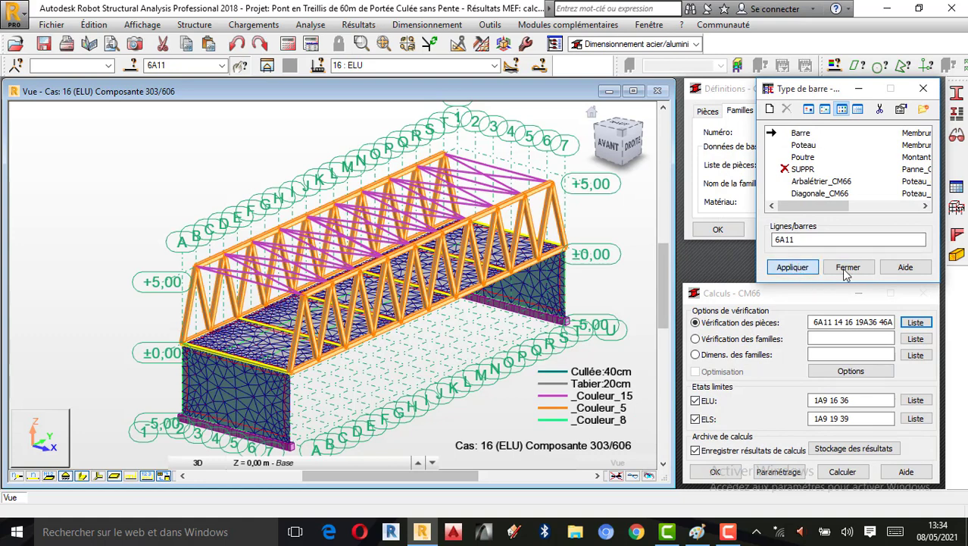
pyautogui.click(848, 267)
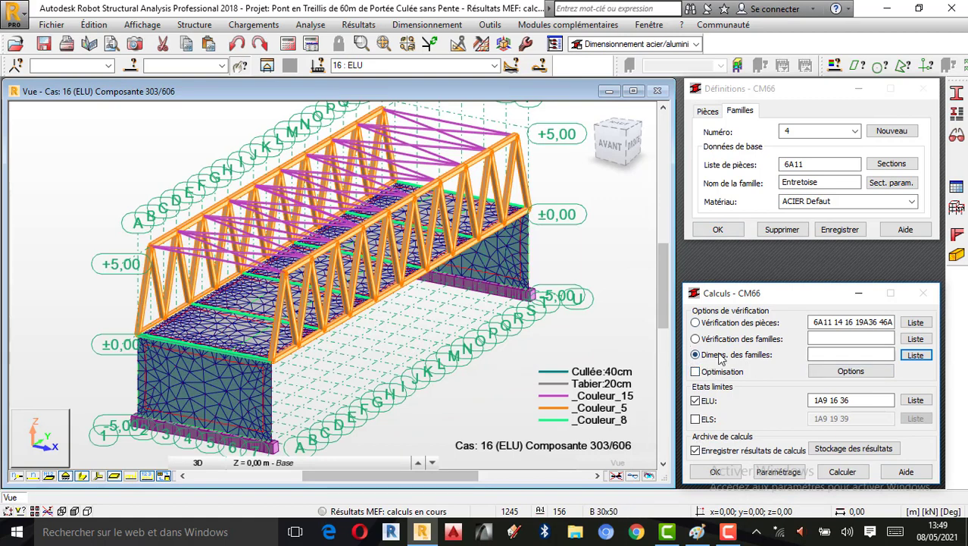
pyautogui.click(919, 356)
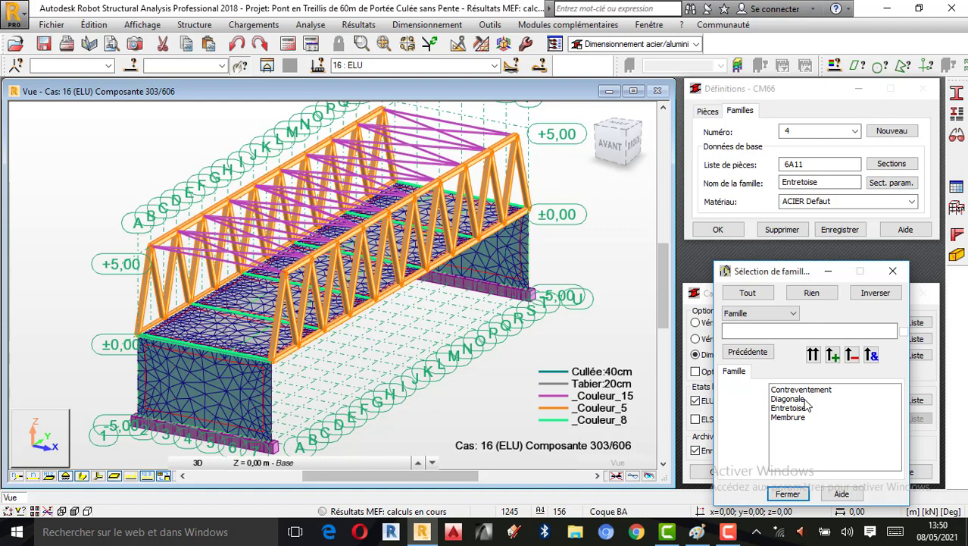
pyautogui.click(789, 417)
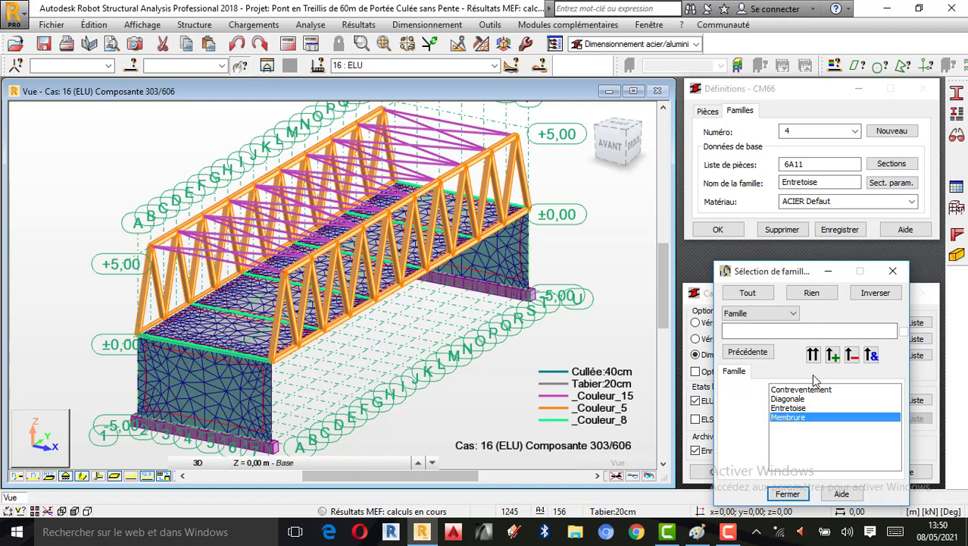
pyautogui.click(817, 358)
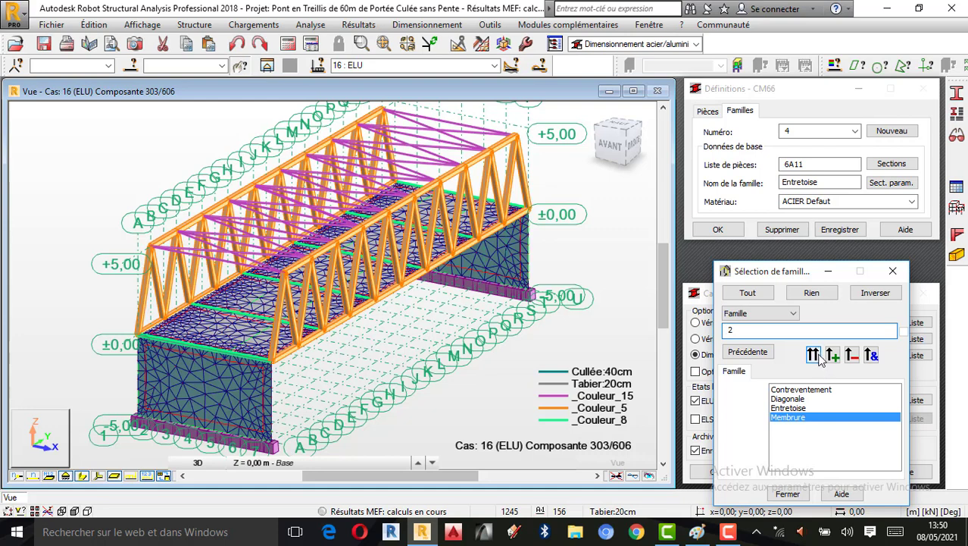
pyautogui.click(830, 356)
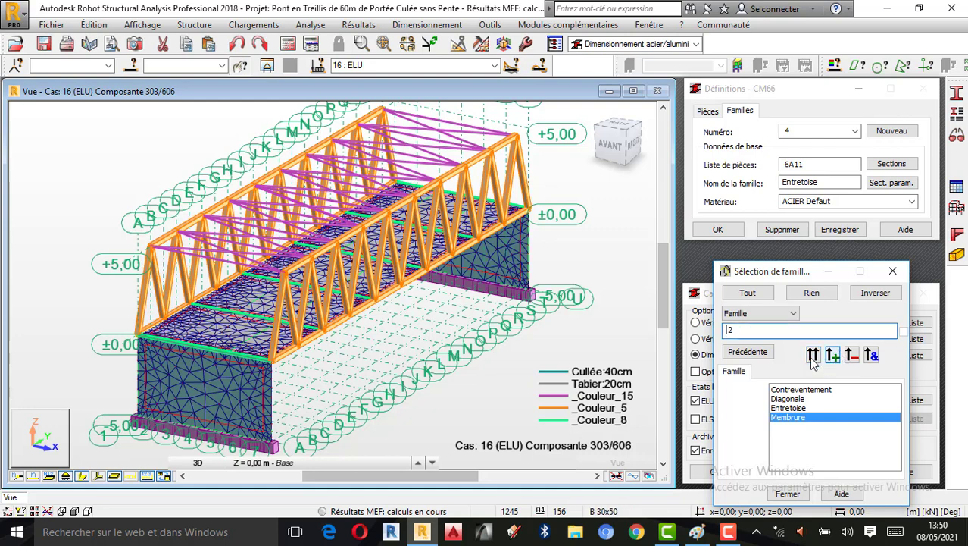
pyautogui.doubleClick(761, 332)
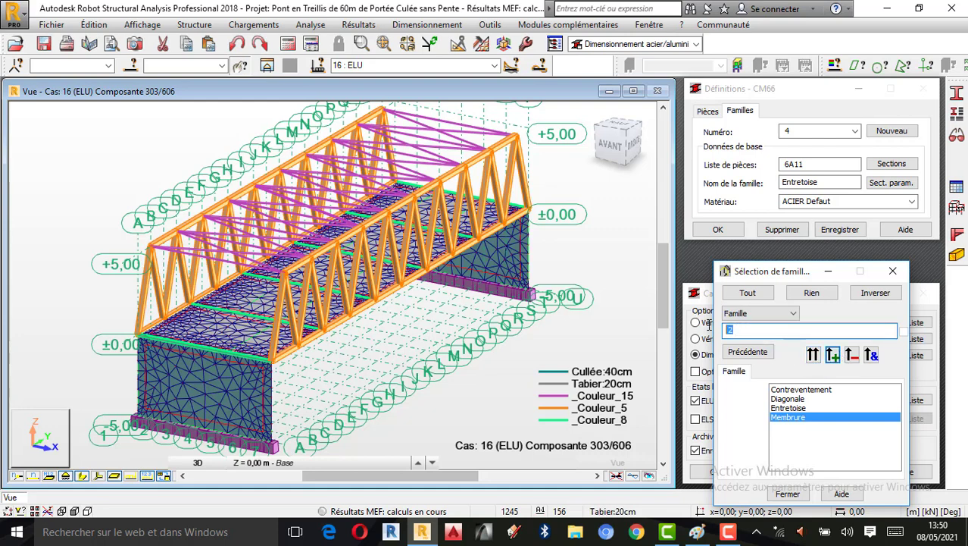
pyautogui.click(892, 271)
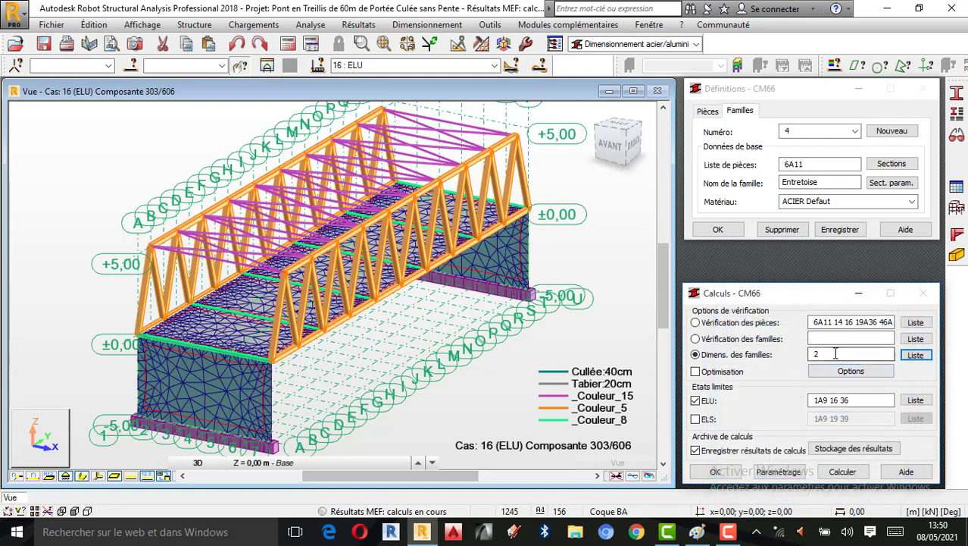
pyautogui.click(836, 354)
pyautogui.press('BackSpace')
pyautogui.press('BackSpace')
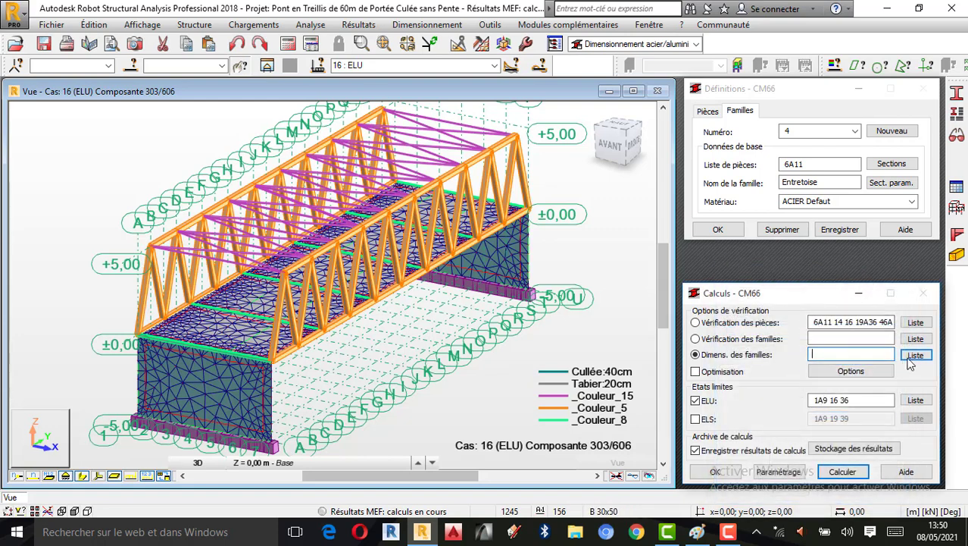
# Select the families Contreventement, Diagonale, Entretoise and Membrure (1A4) as the list for family dimensioning
pyautogui.click(915, 355)
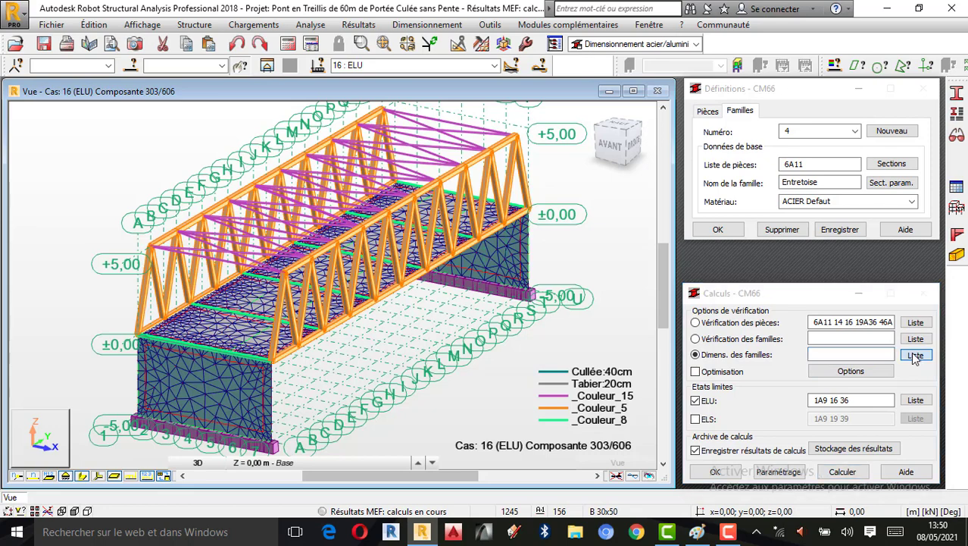
pyautogui.click(732, 531)
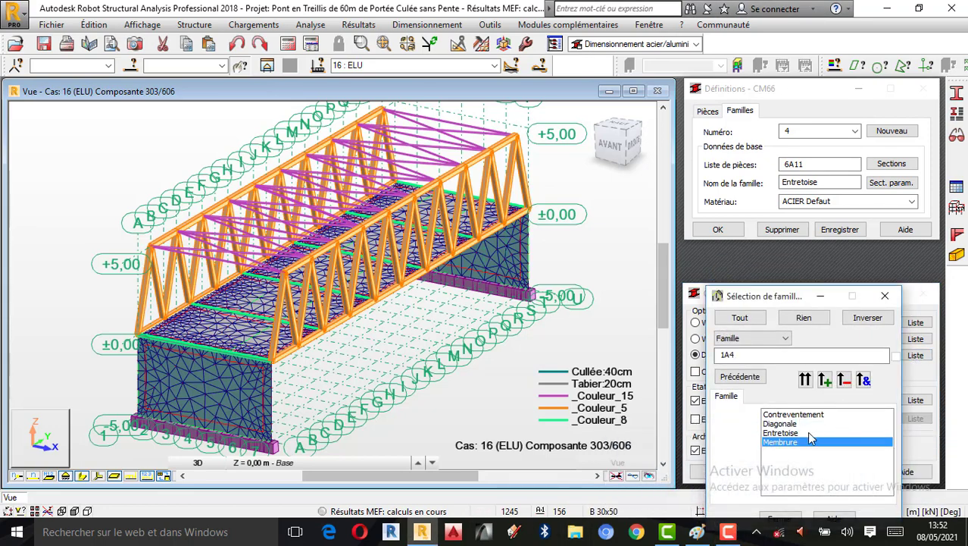
pyautogui.moveTo(790, 415); pyautogui.dragTo(788, 452)
pyautogui.moveTo(773, 295); pyautogui.dragTo(480, 245)
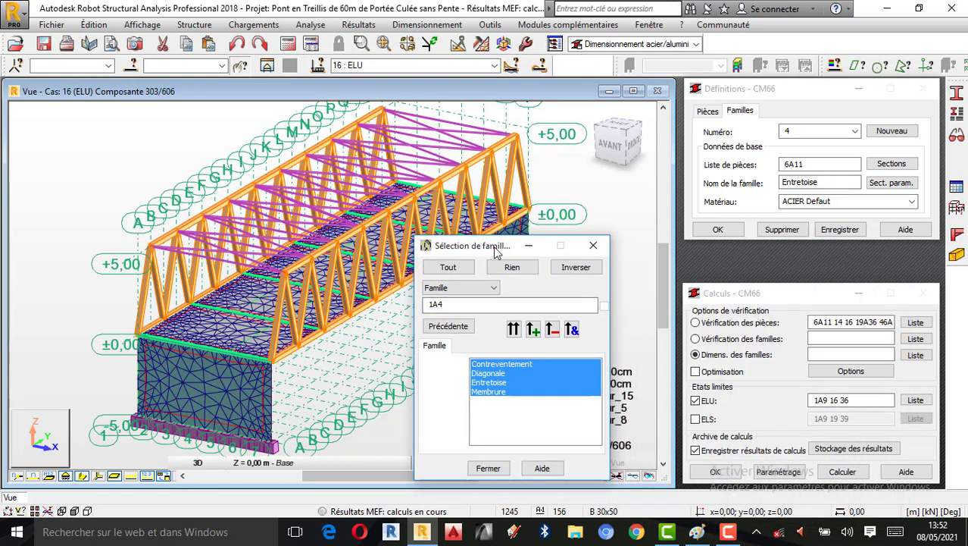
pyautogui.doubleClick(457, 301)
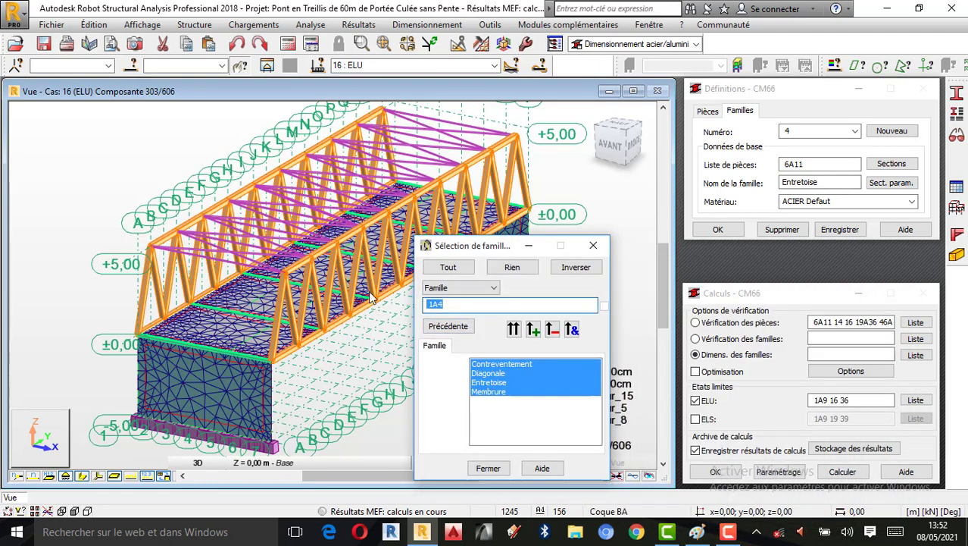
pyautogui.click(828, 358)
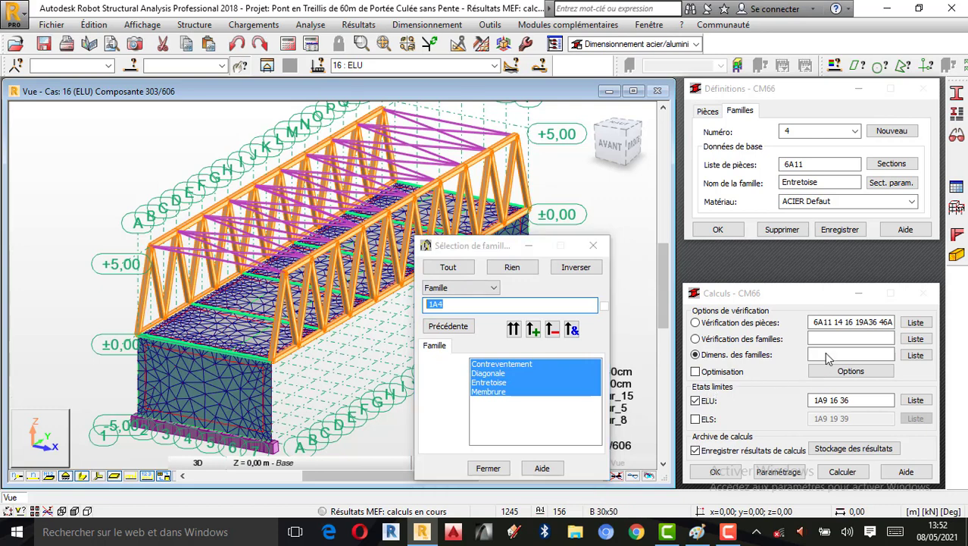
pyautogui.click(514, 330)
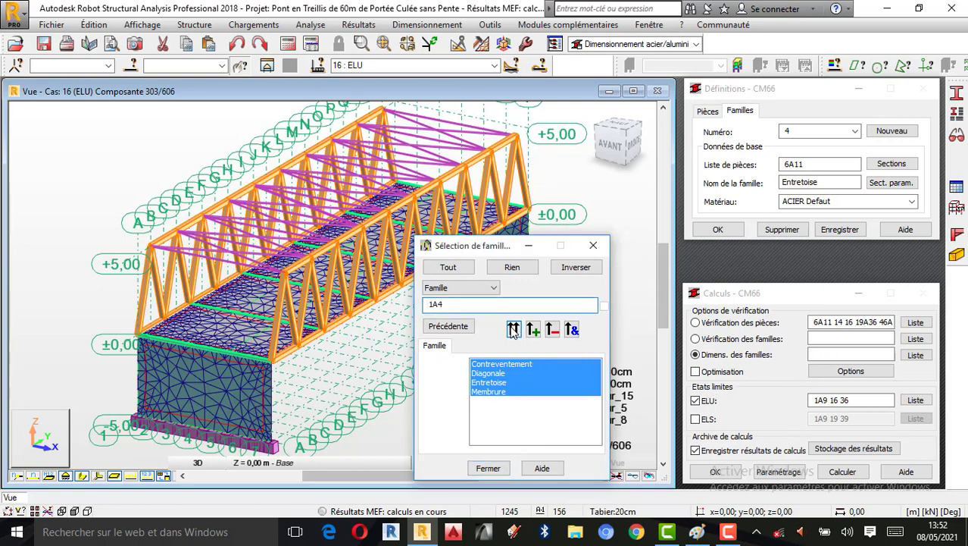
pyautogui.click(494, 468)
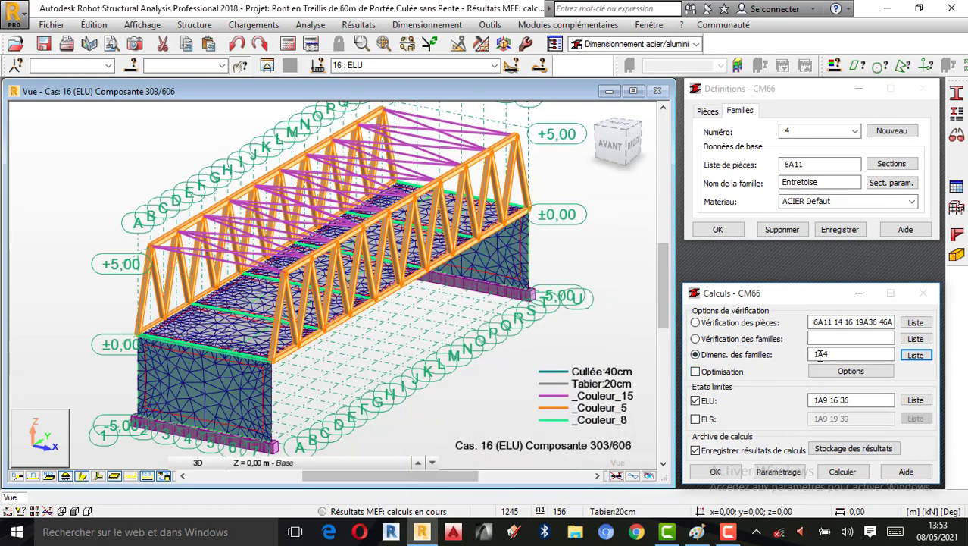
# Enable optimisation for the family dimensioning with Poids as the only optimisation option
pyautogui.click(696, 371)
pyautogui.click(850, 374)
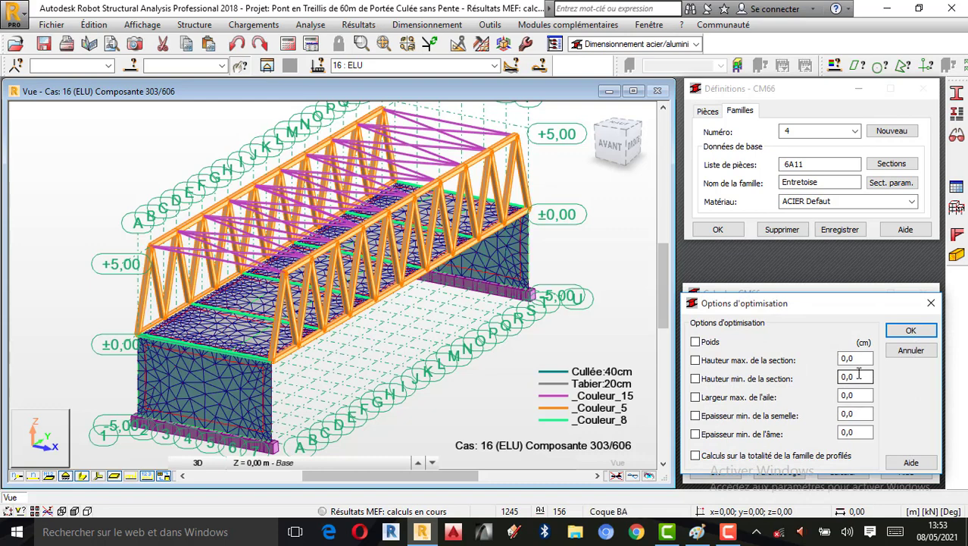
pyautogui.click(695, 343)
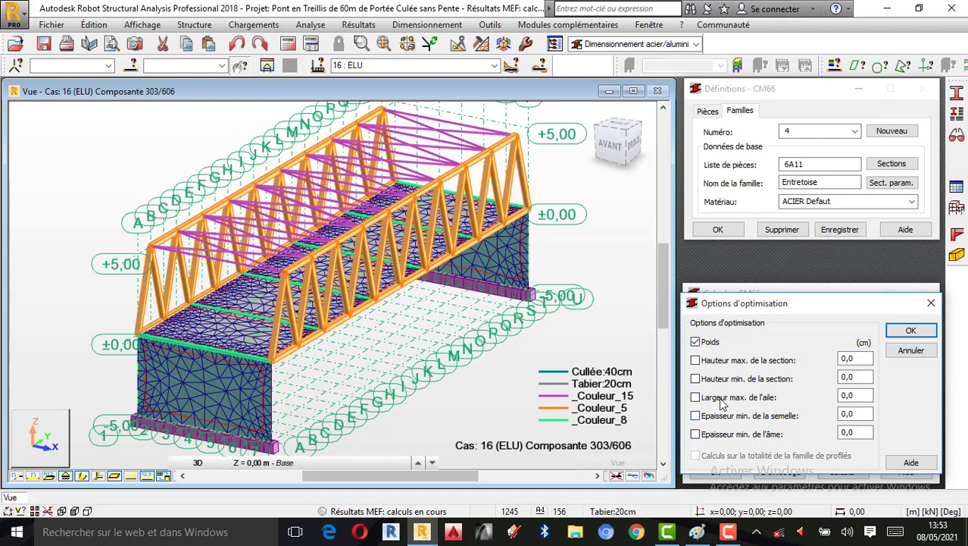
pyautogui.click(908, 332)
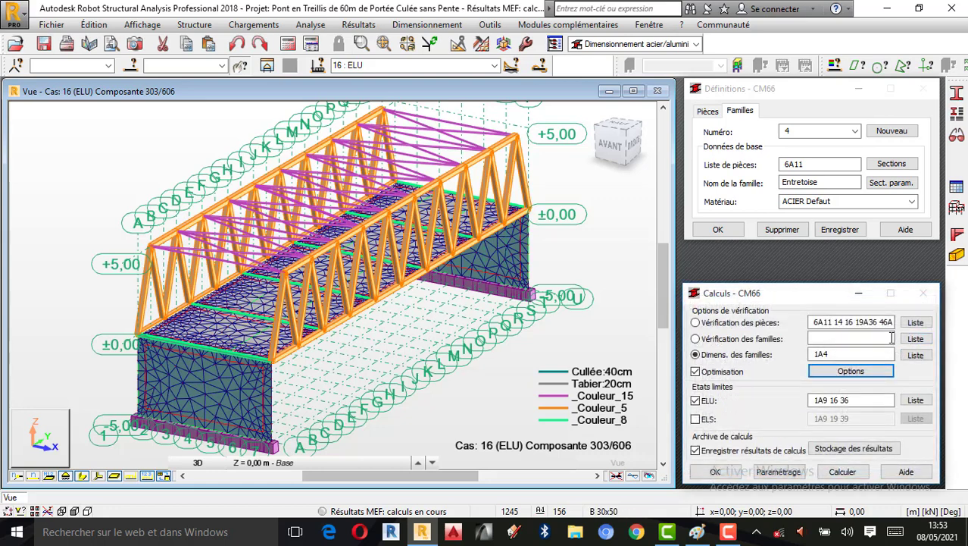
# Enable characteristic calculation points in the CM66 parameters, using the extreme values Fx max, Fy max and Fz max
pyautogui.click(780, 472)
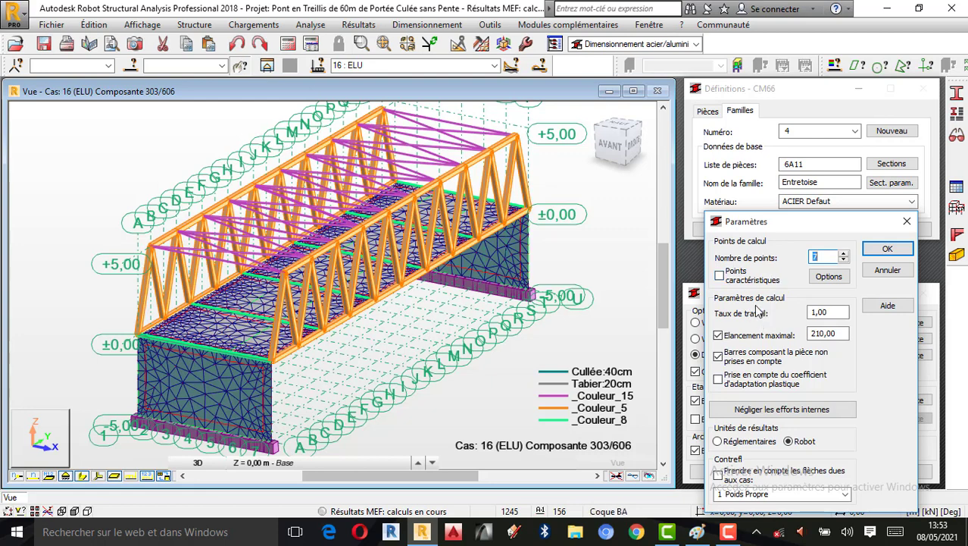
pyautogui.click(719, 276)
pyautogui.moveTo(762, 221); pyautogui.dragTo(577, 140)
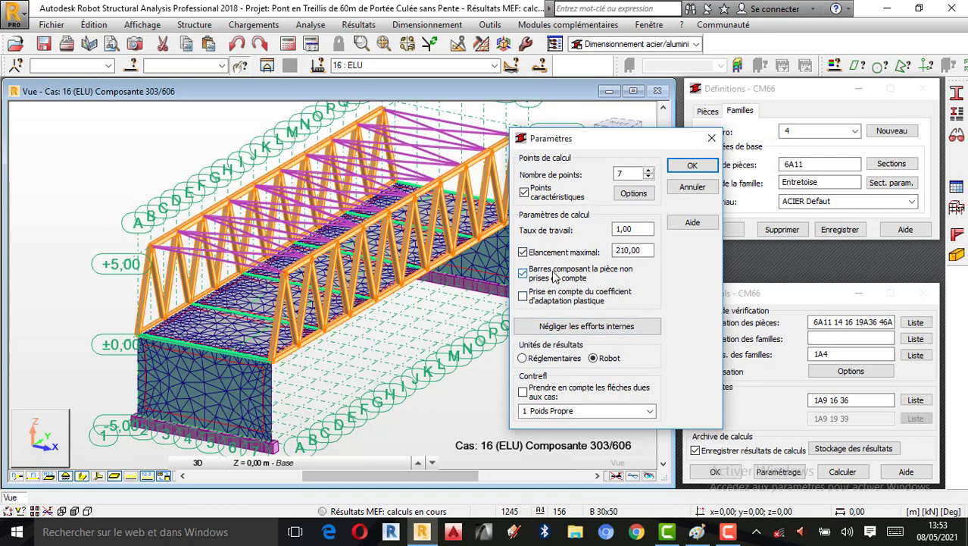
pyautogui.click(633, 194)
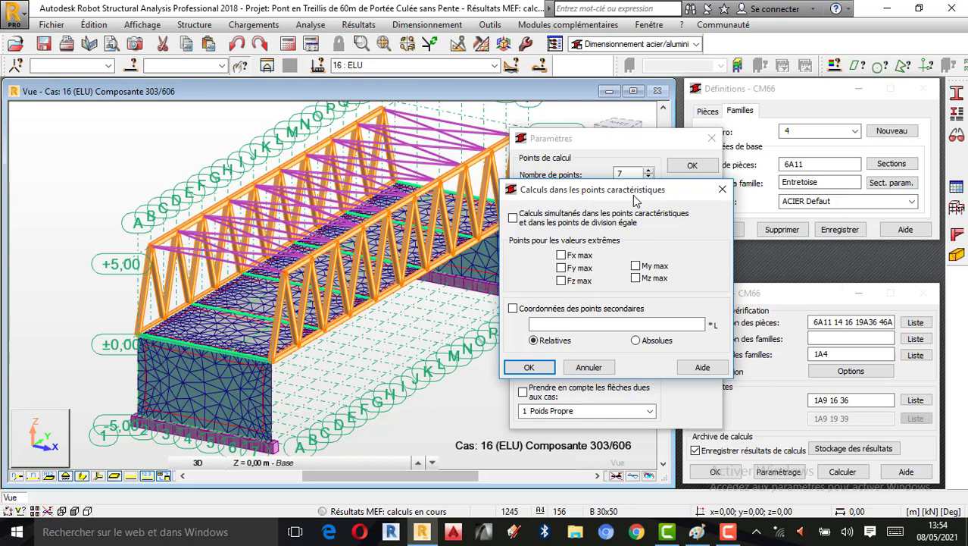
pyautogui.click(560, 255)
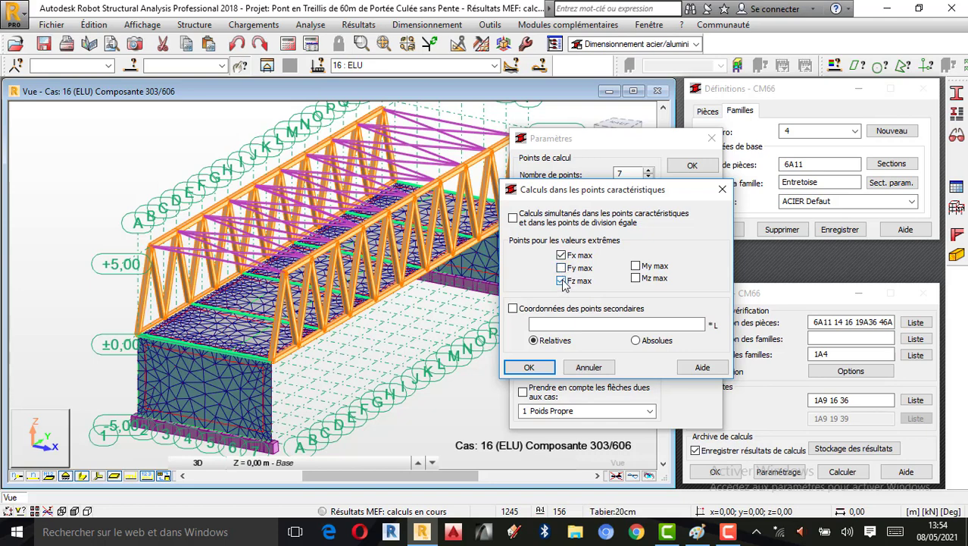
pyautogui.click(561, 280)
pyautogui.click(561, 268)
pyautogui.click(529, 366)
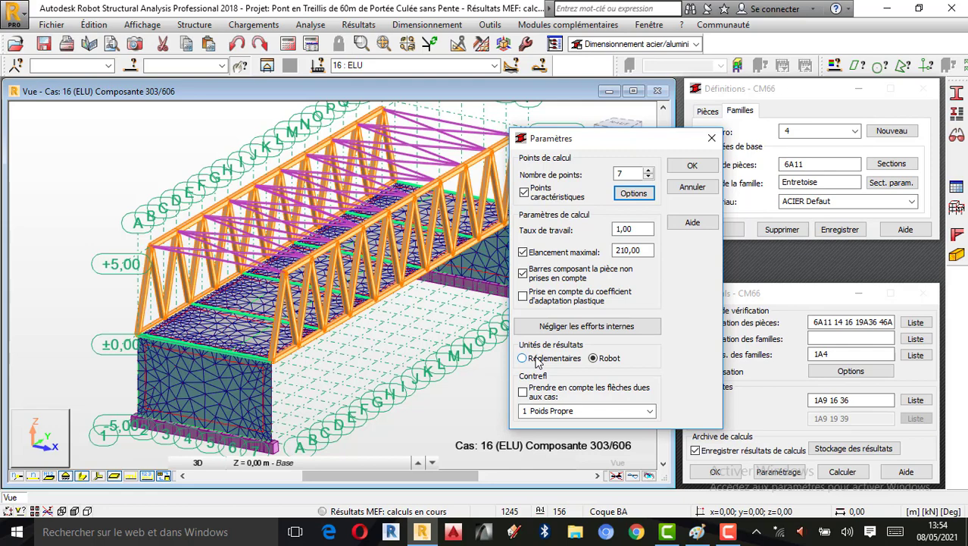
pyautogui.click(693, 169)
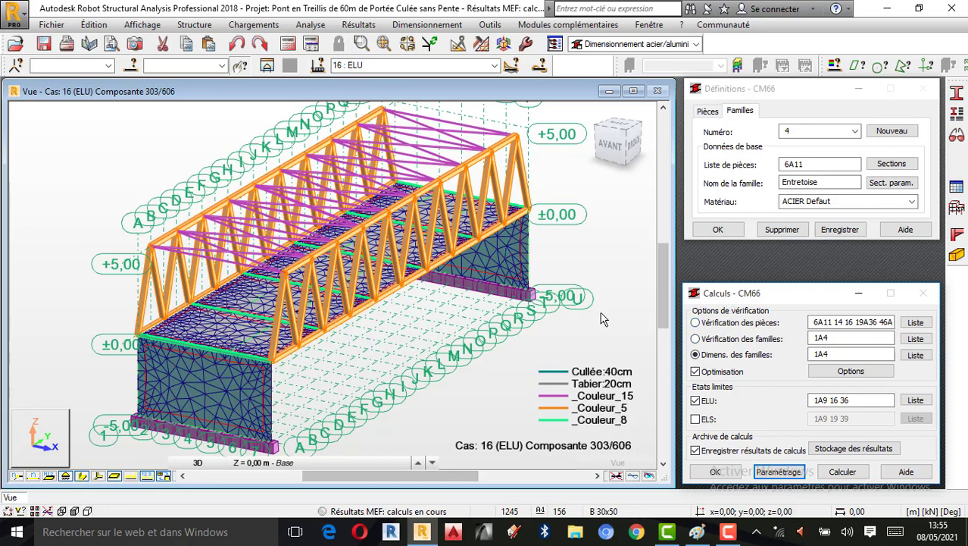
# Run the CM66 dimensioning of families 1A4 for the ELU limit state with optimisation
pyautogui.scroll(-1, 413, 317)
pyautogui.scroll(1, 365, 326)
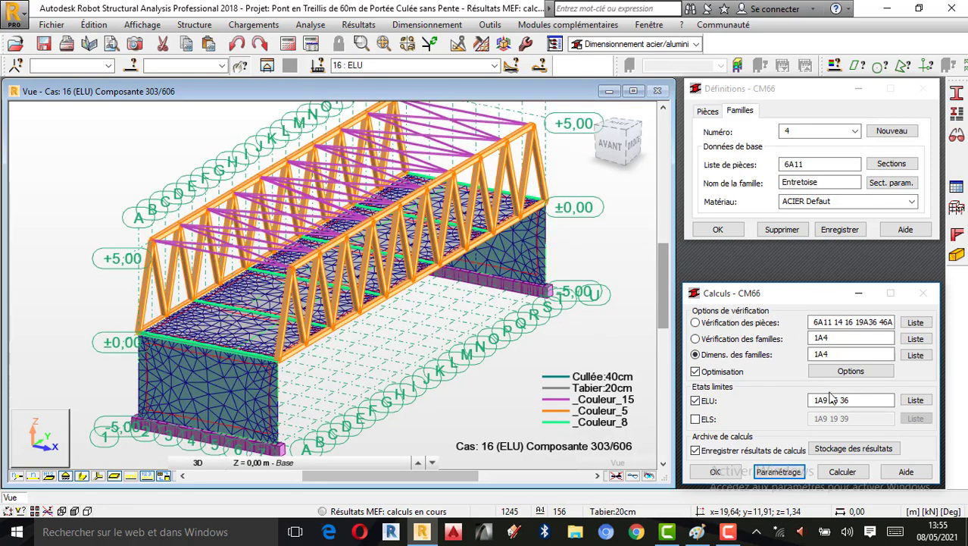
pyautogui.click(841, 472)
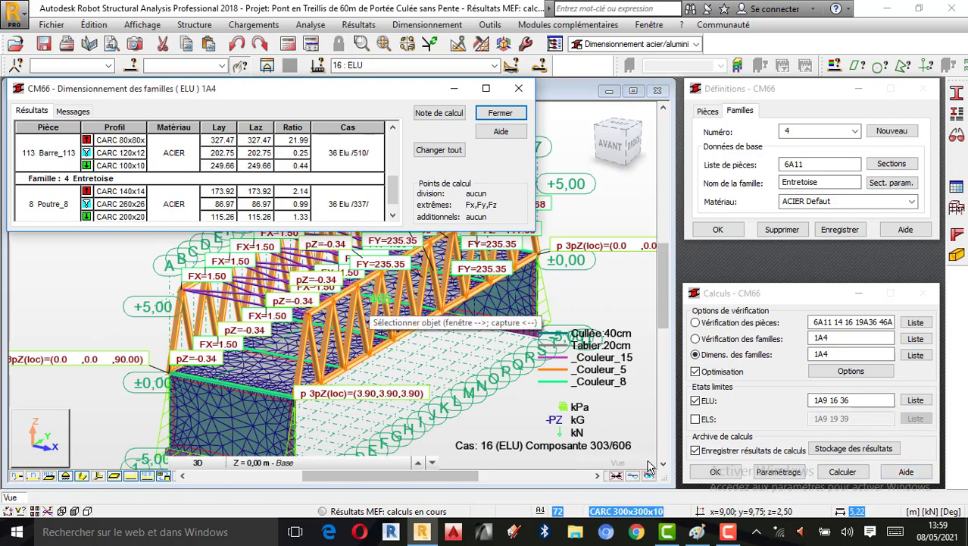
pyautogui.click(698, 531)
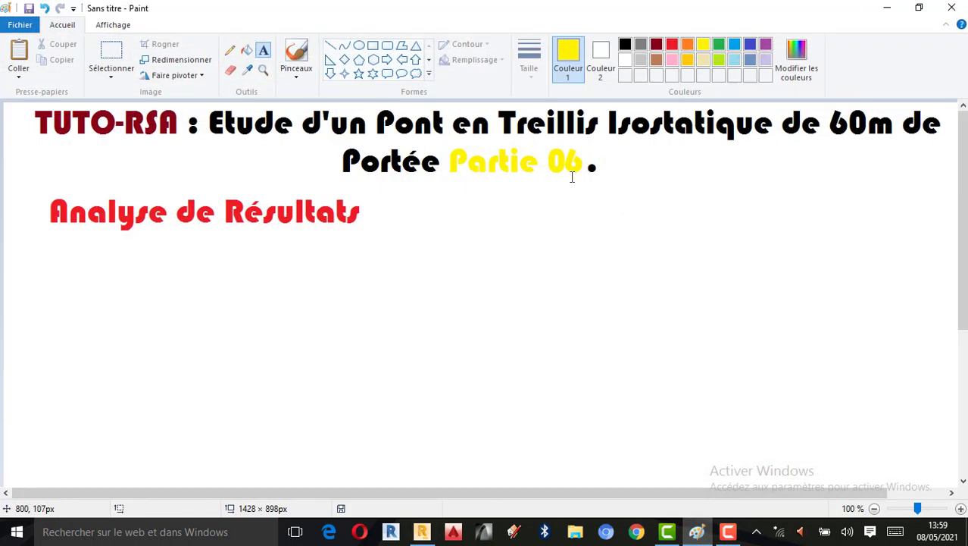
pyautogui.click(891, 9)
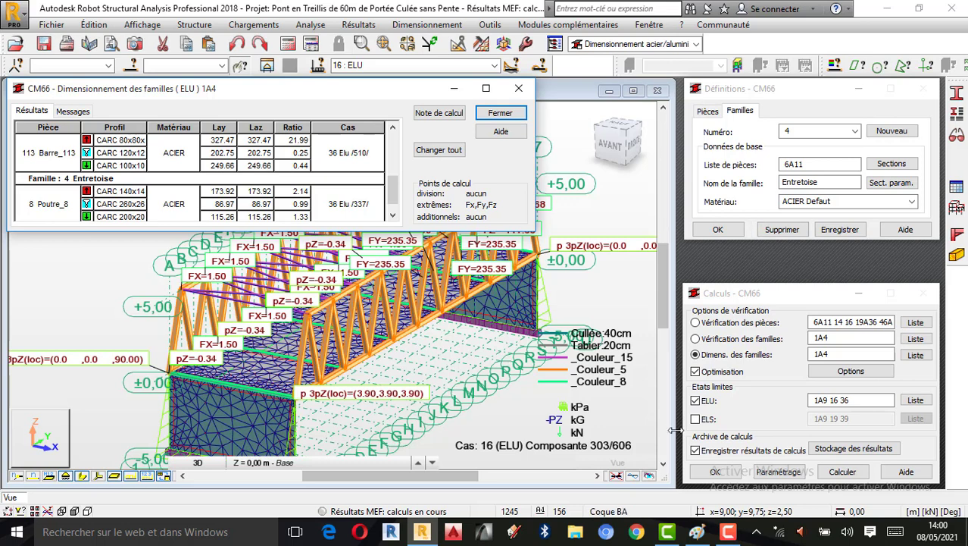
pyautogui.click(698, 531)
pyautogui.click(869, 462)
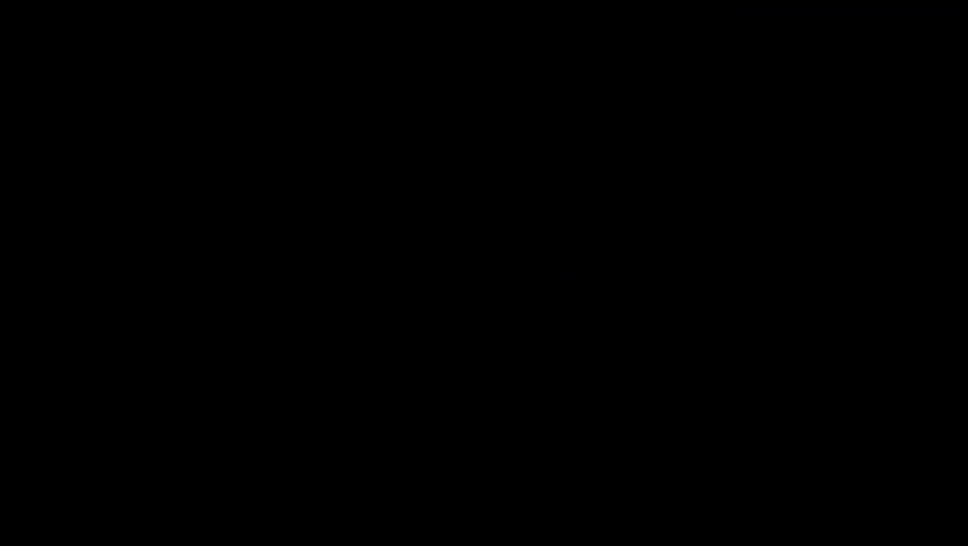